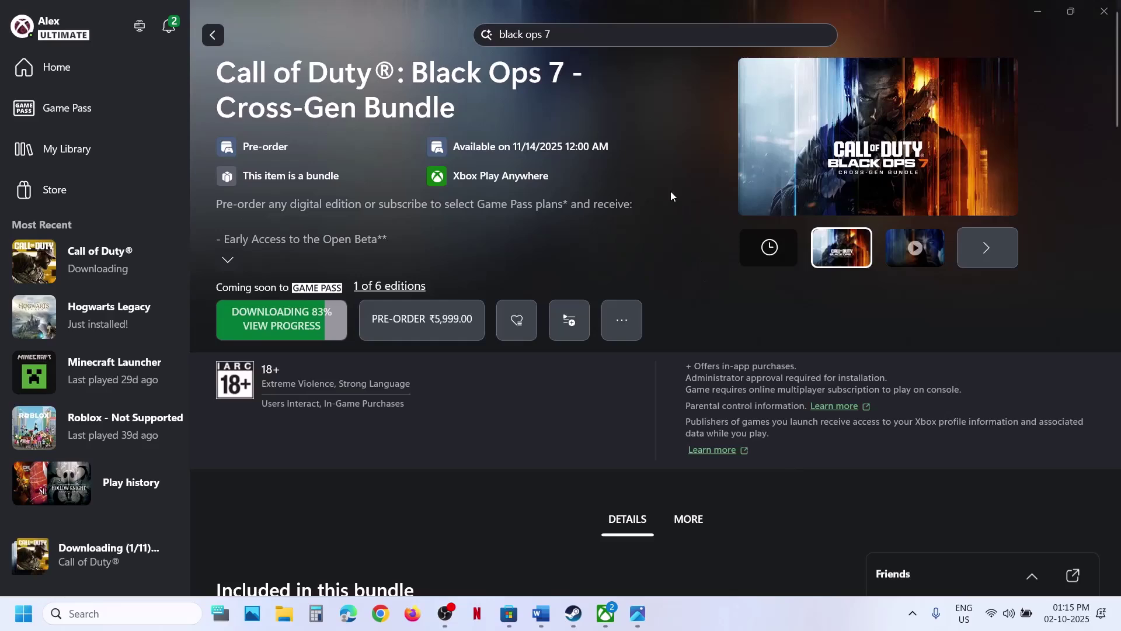
- Select the 'Run Gaming Services Repair Tool' step in the Word notes
left_click(514, 616)
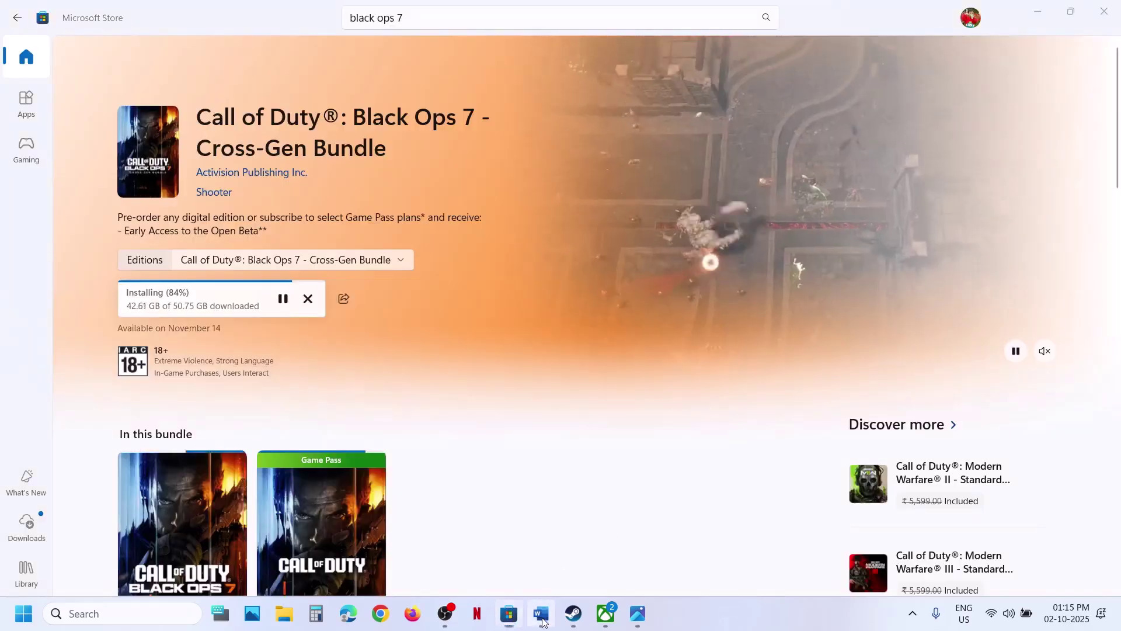
left_click(541, 614)
left_click_drag(190, 176, 825, 237)
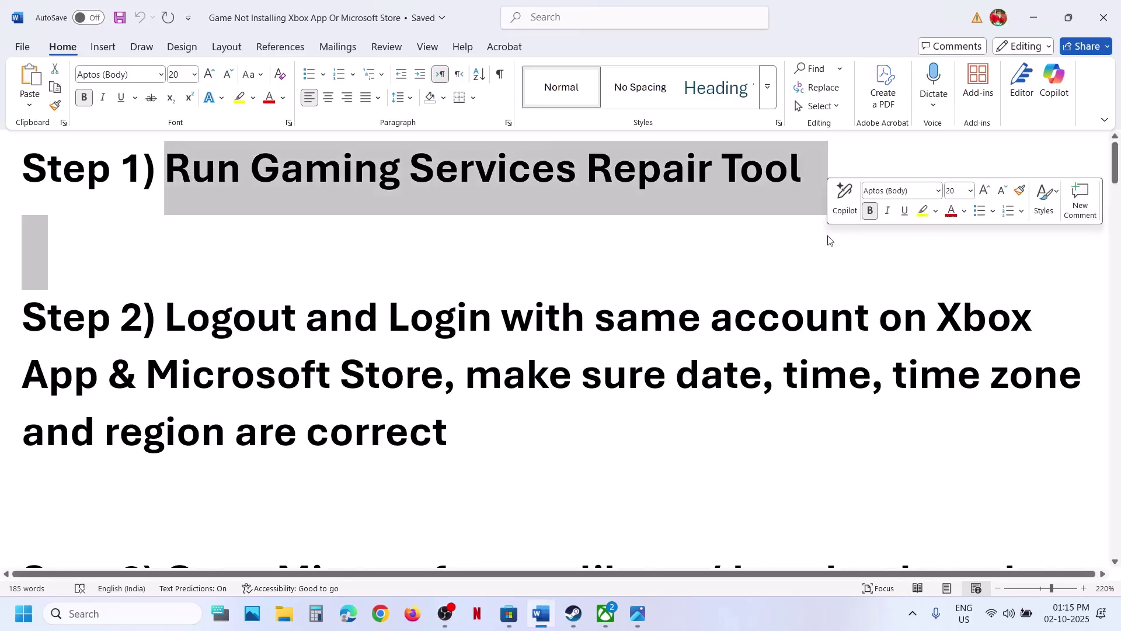
left_click(603, 615)
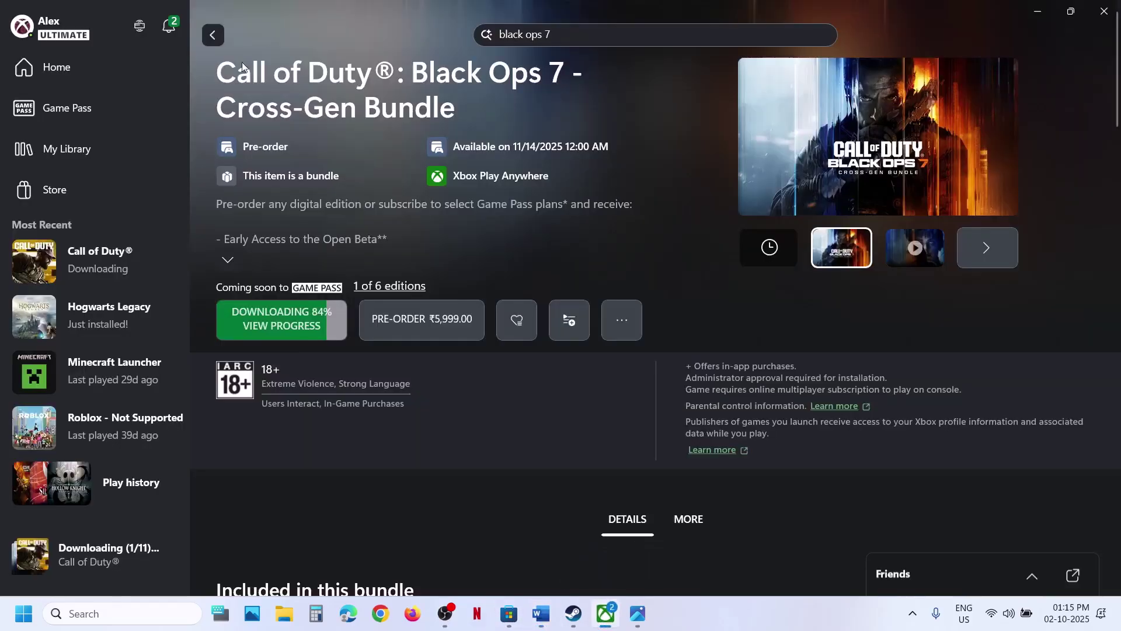
- Run the Gaming Services Repair Tool from Xbox app Support and close it when finished
left_click(67, 34)
left_click(87, 223)
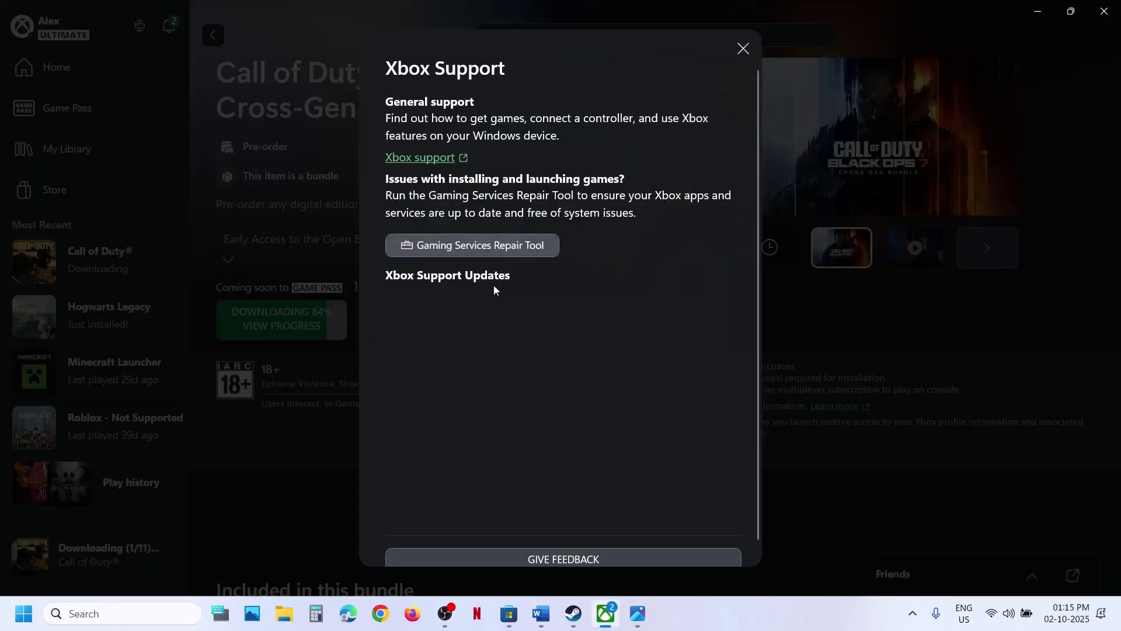
left_click(489, 244)
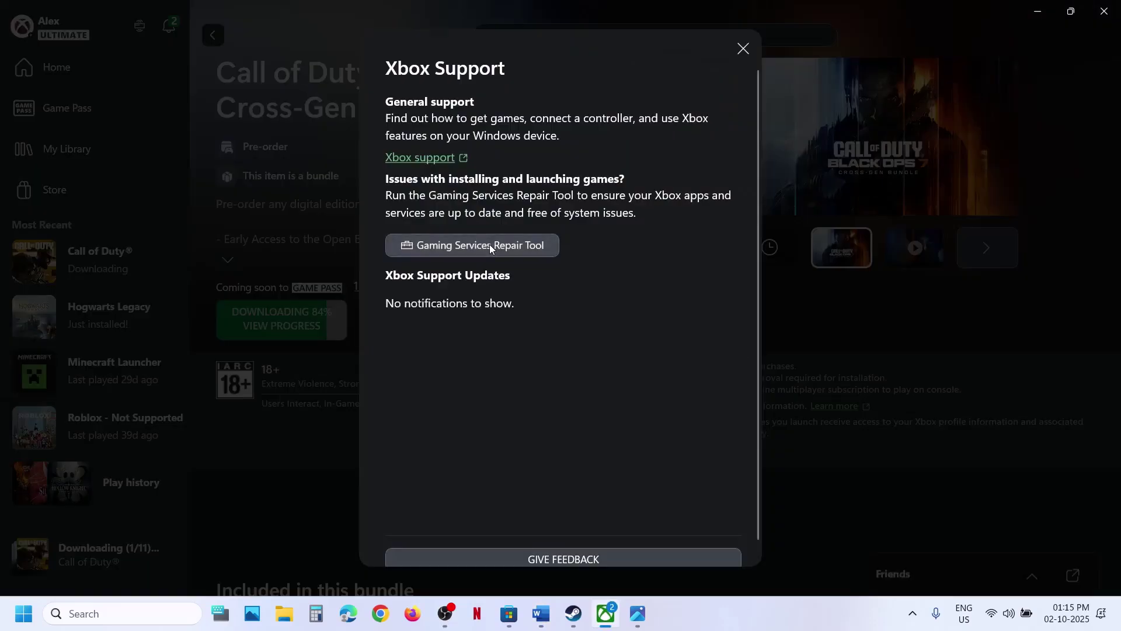
left_click(641, 394)
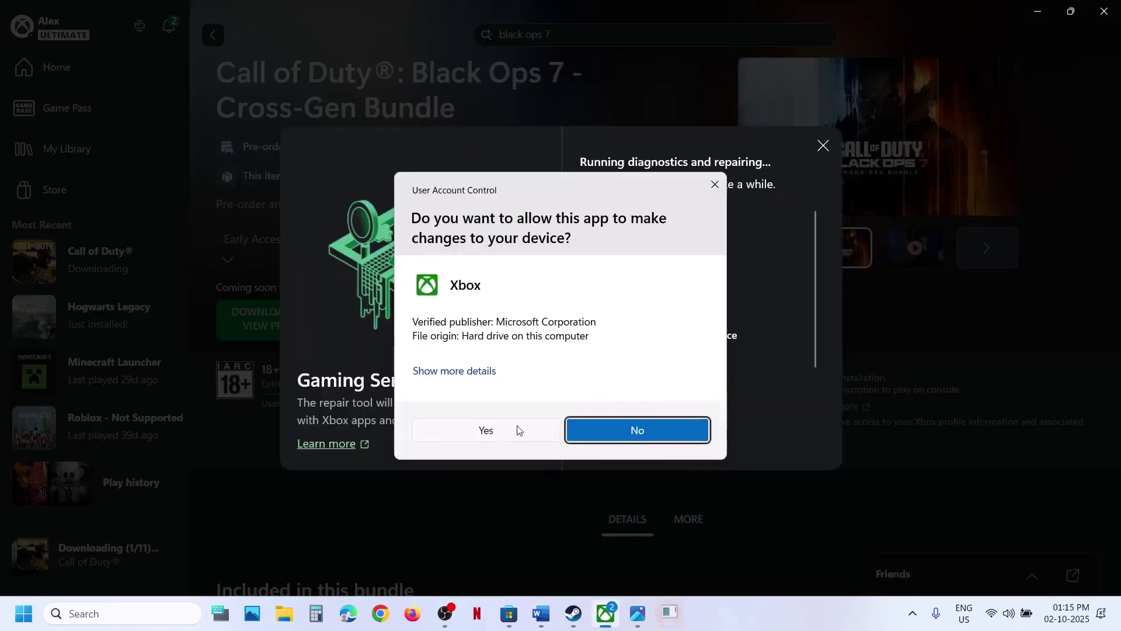
left_click(505, 430)
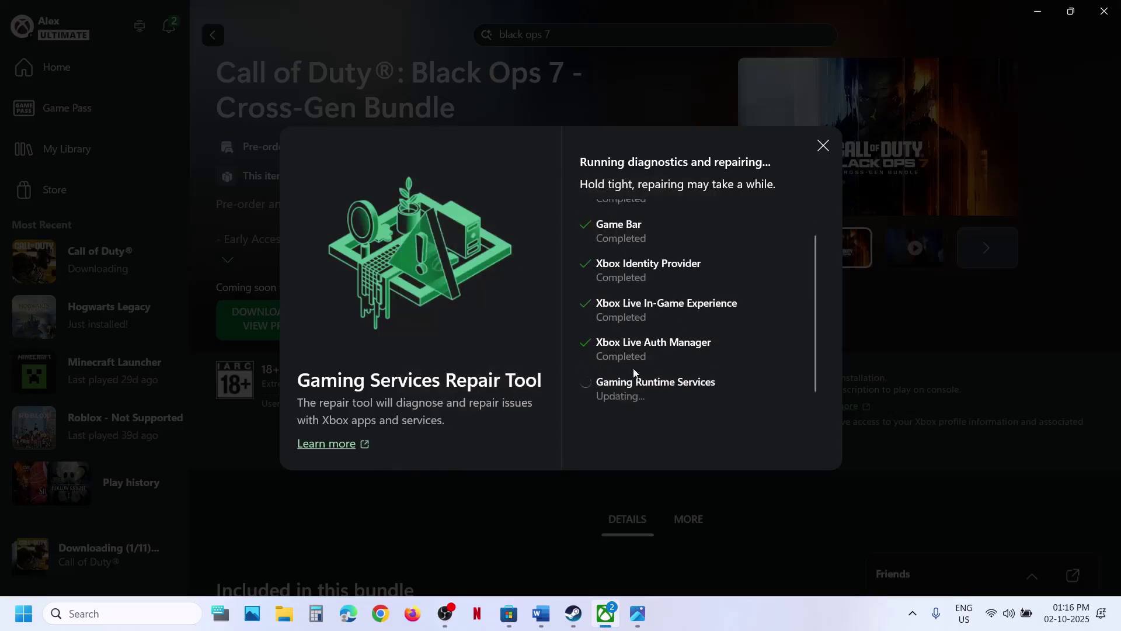
left_click(755, 440)
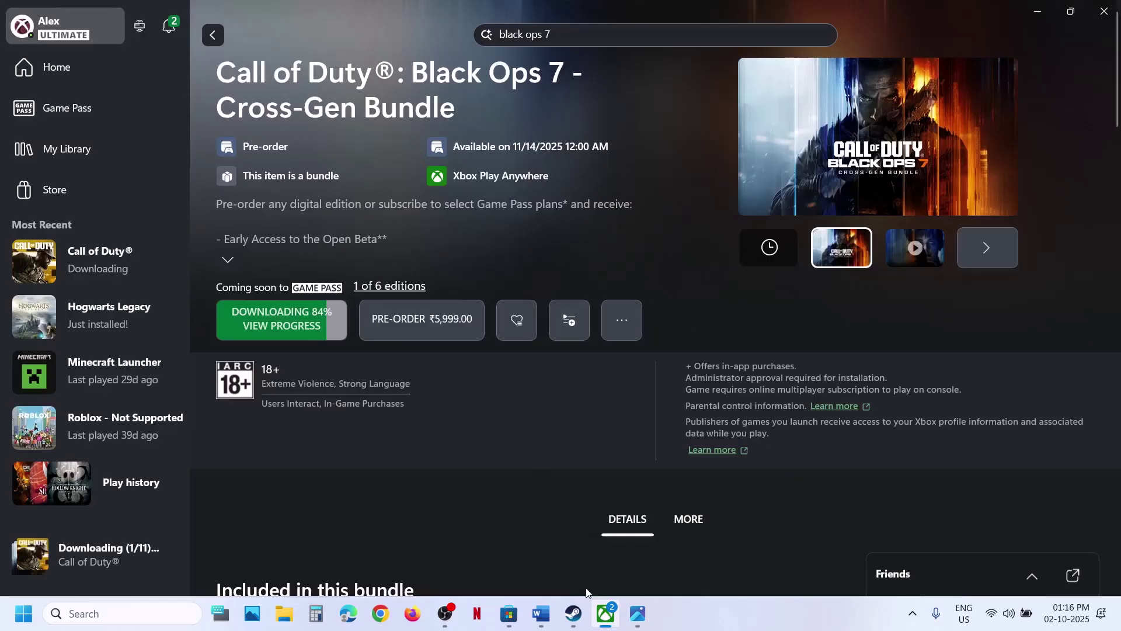
- Copy 'Gaming Services Repair Tool' from the Word notes and open a new Chrome tab
left_click(540, 613)
left_click(817, 193)
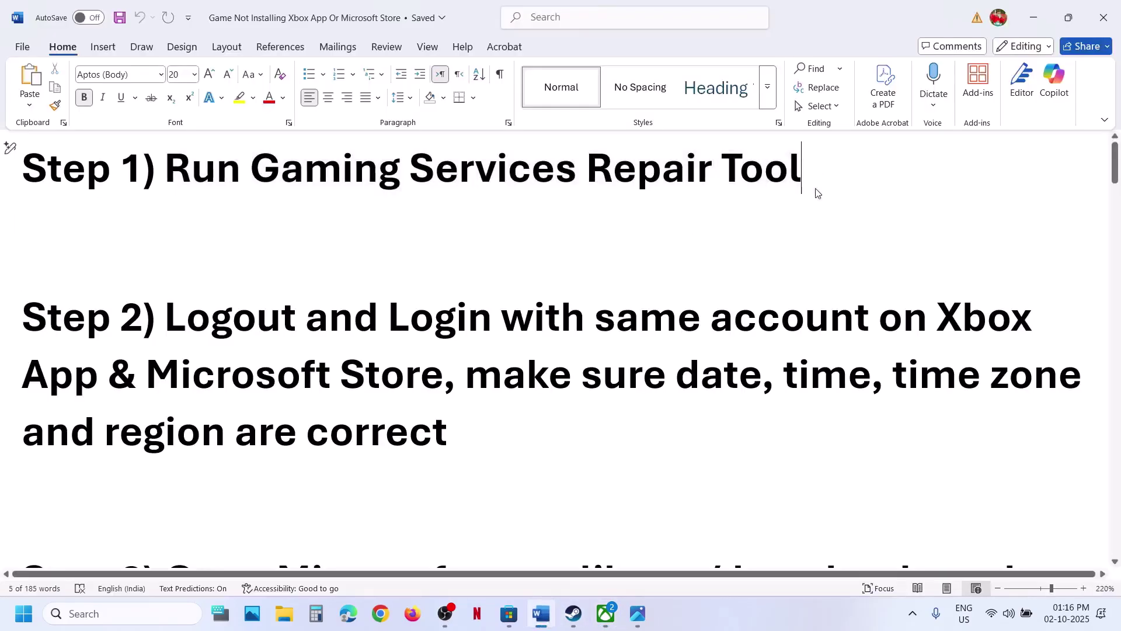
left_click_drag(818, 164, 305, 152)
key("ctrl+c")
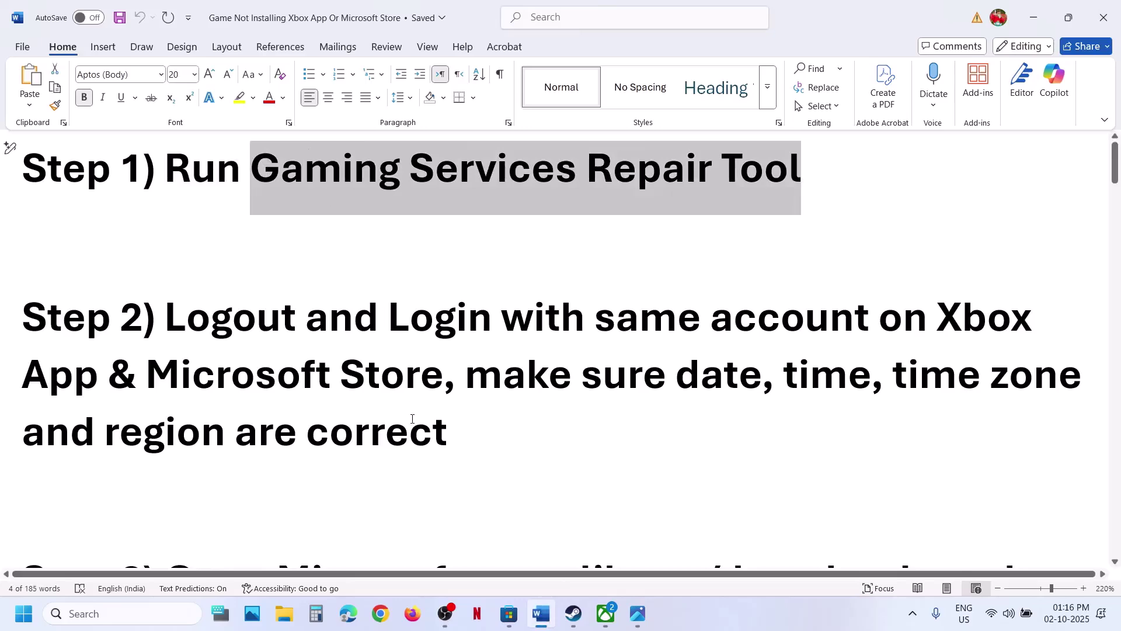
left_click(381, 613)
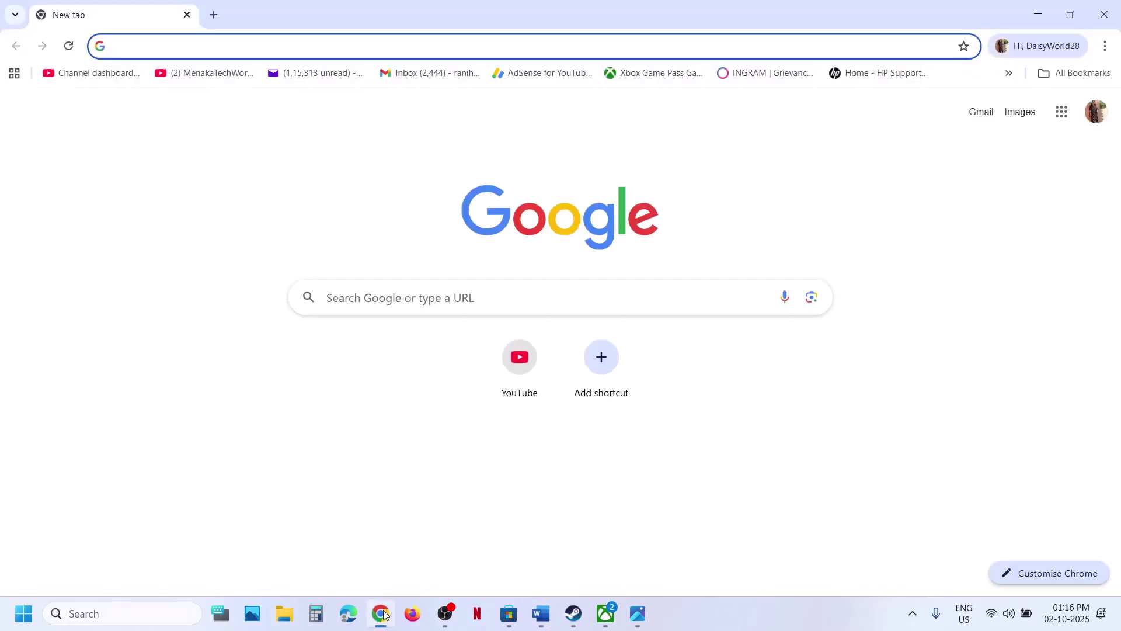
- Search for 'Gaming Services Repair Tool' and open the Xbox Support article
key("ctrl+v")
key("Return")
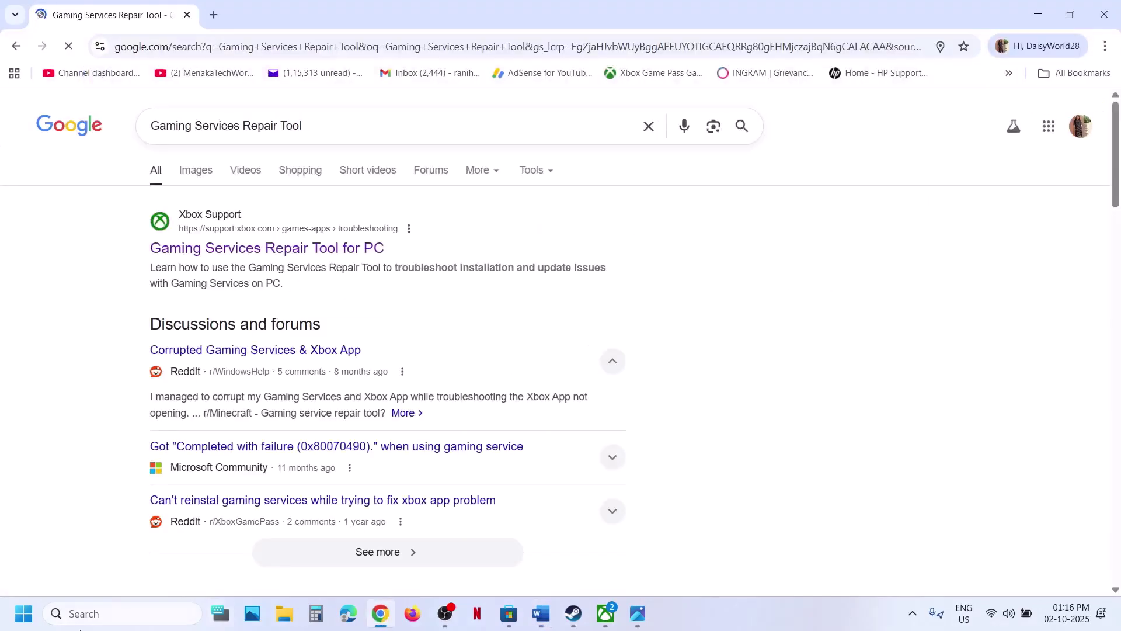
left_click(222, 255)
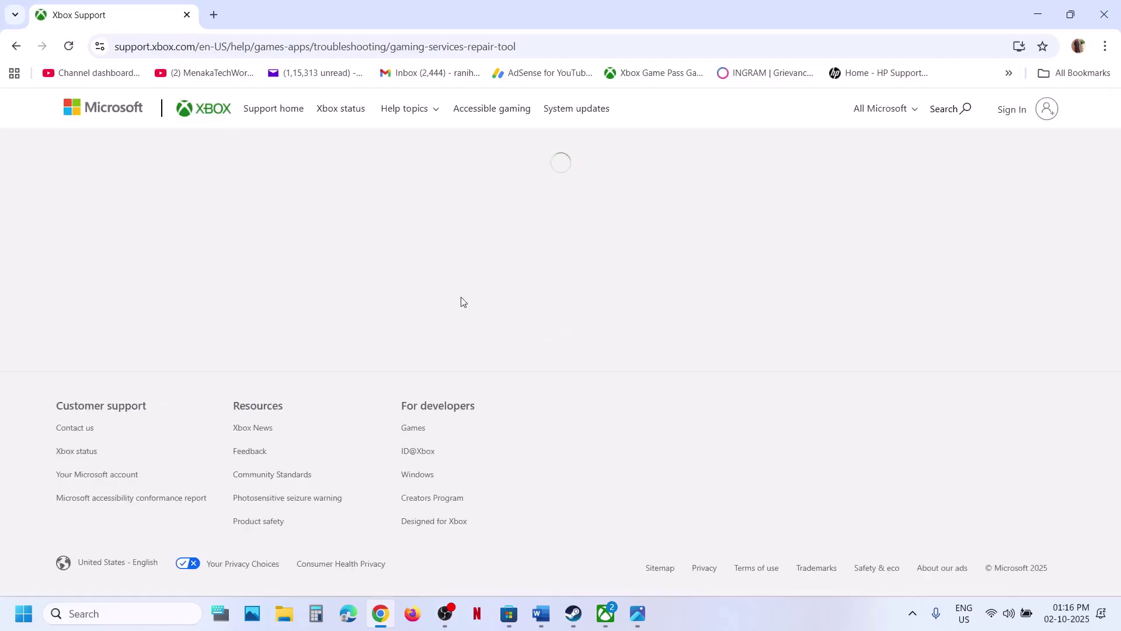
- Expand the Downloadable version section and download the repair tool for PC
scroll(225, 397, "down", 2)
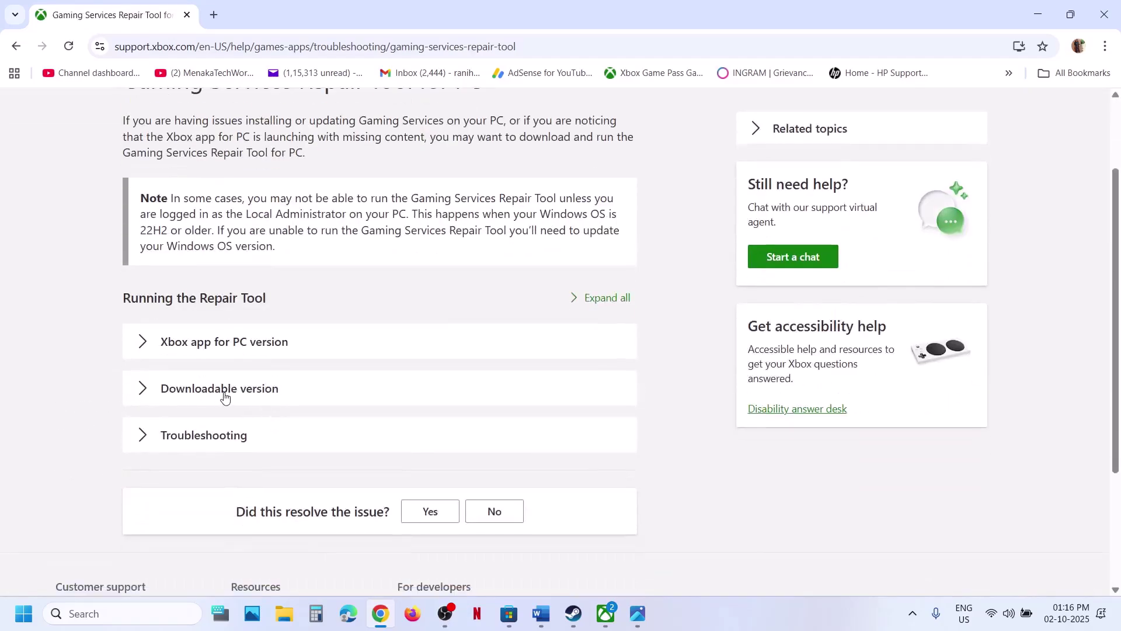
left_click(219, 390)
scroll(219, 394, "down", 12)
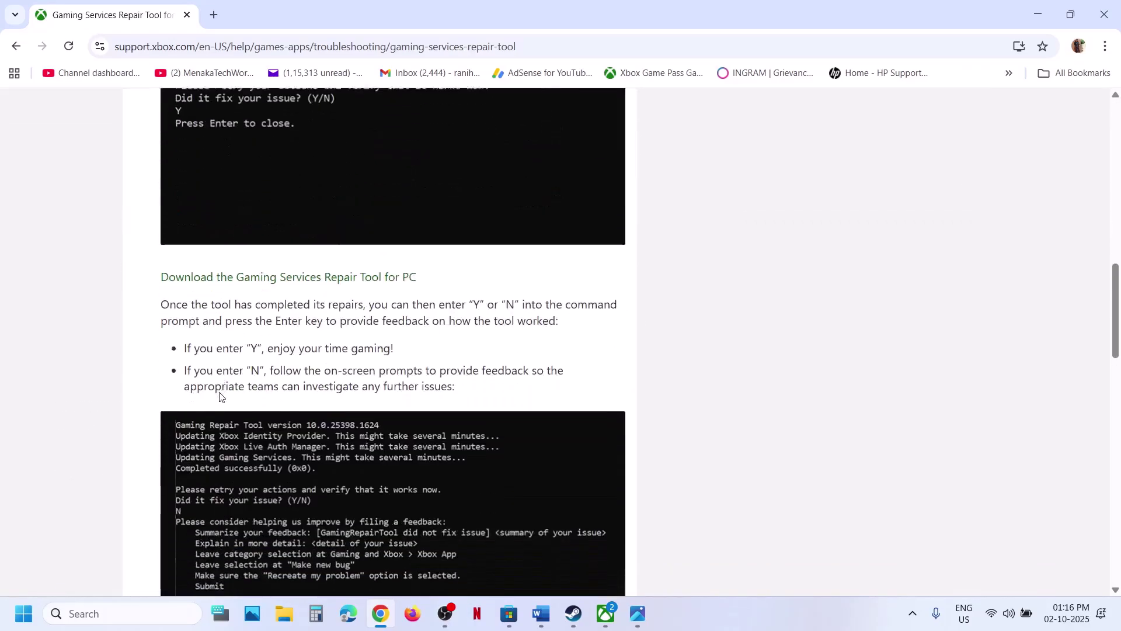
left_click(266, 270)
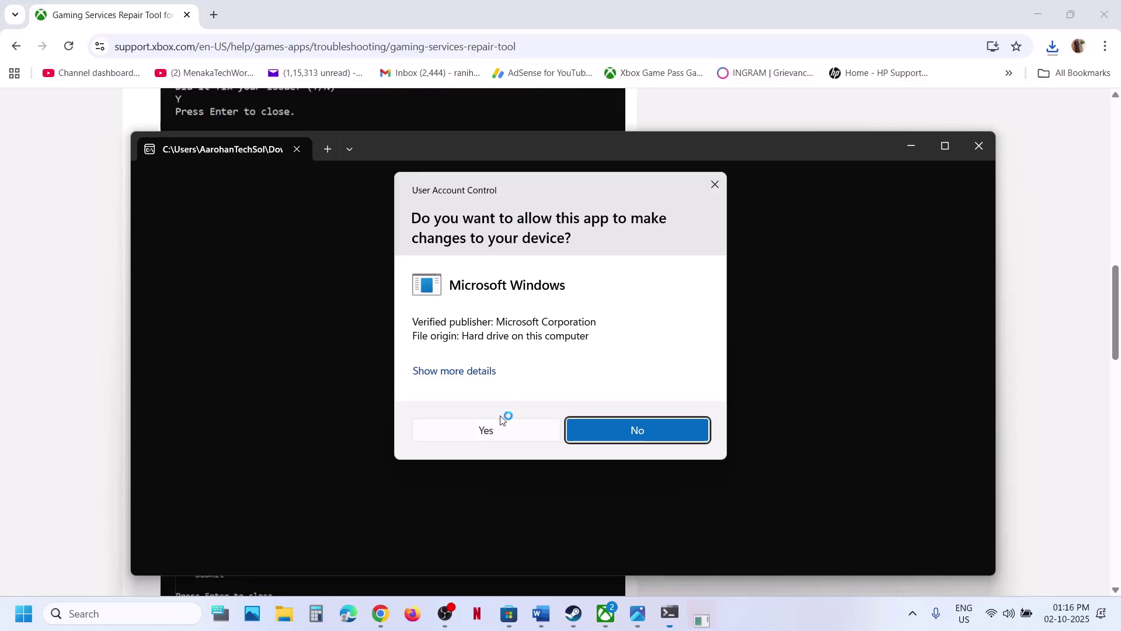
- Run GamingRepairTool.exe with admin rights, confirm it completed successfully, and close the console
left_click(500, 423)
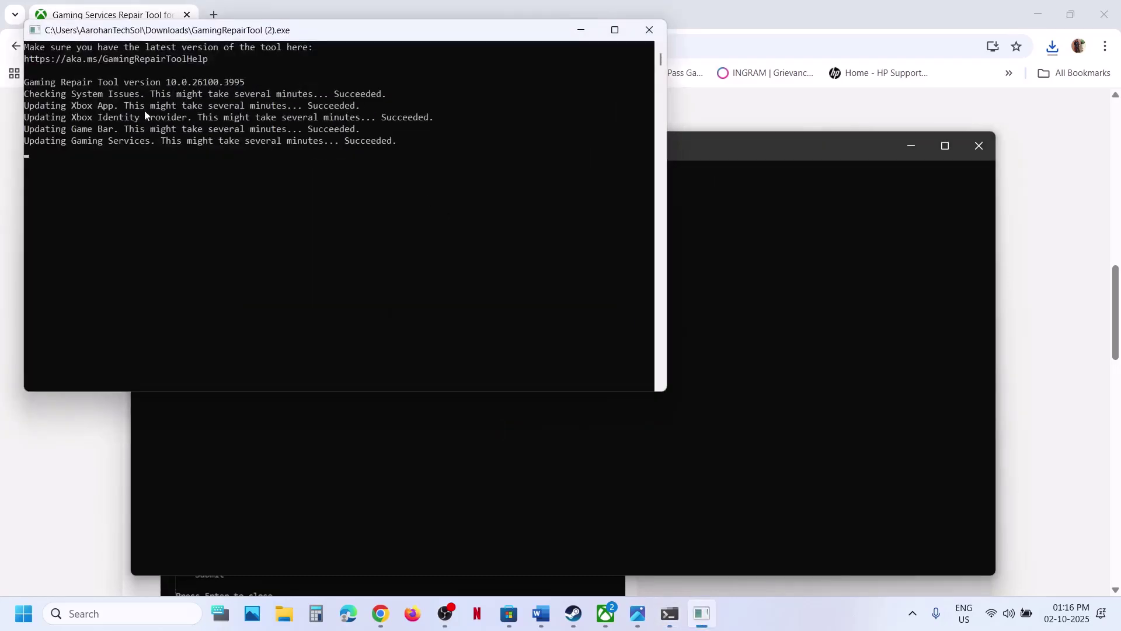
left_click(201, 219)
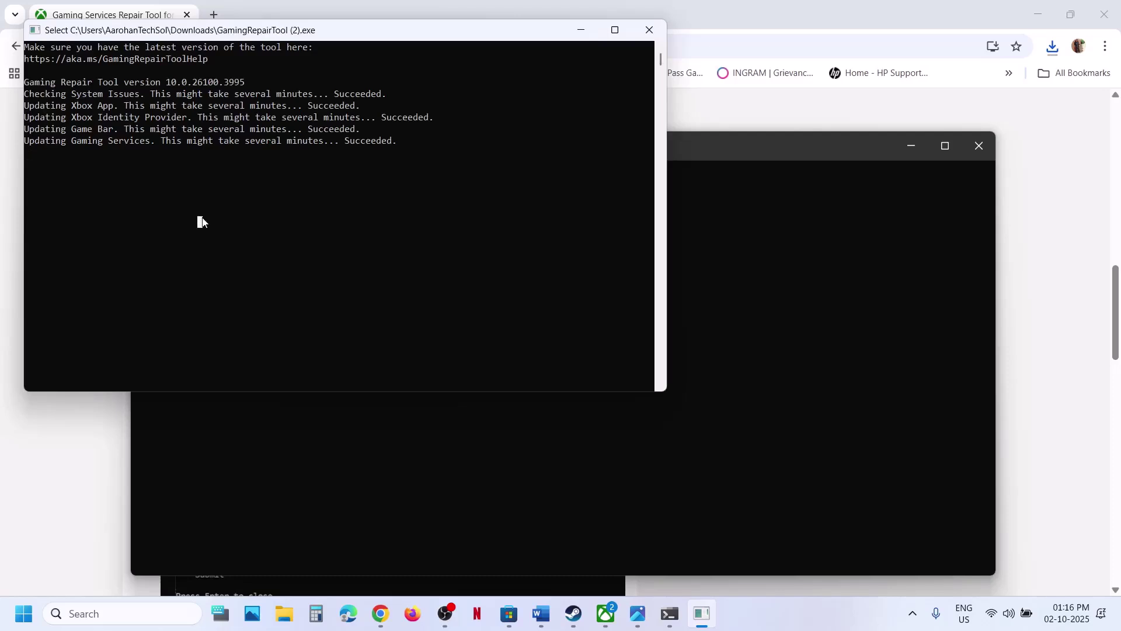
key("Escape")
left_click_drag(184, 153, 23, 153)
left_click(651, 29)
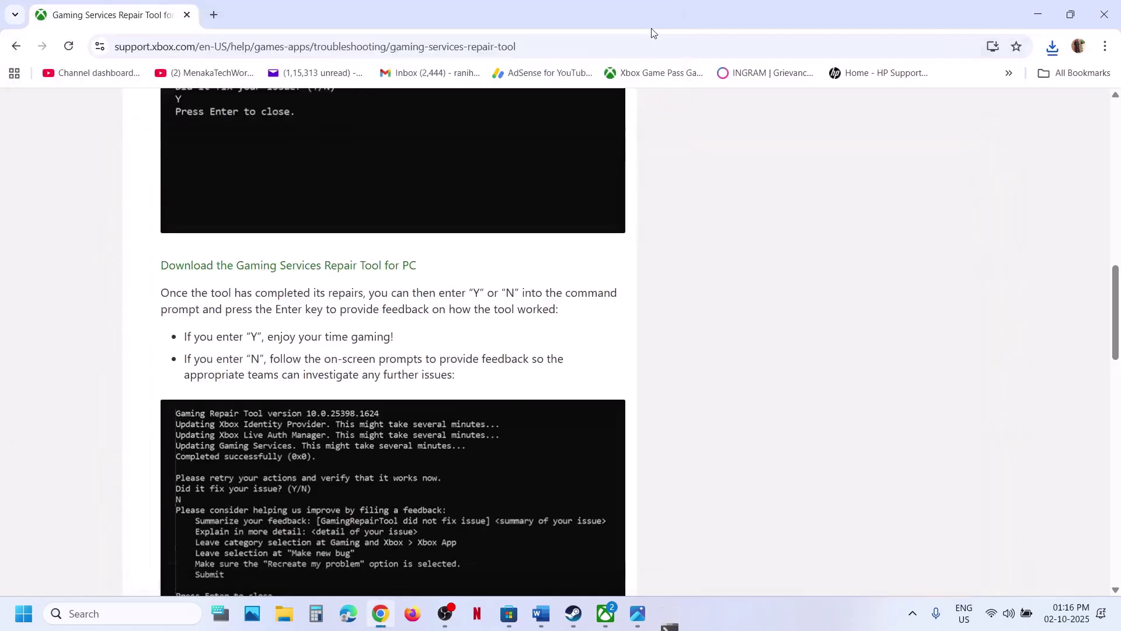
- Select the Step 2 sign-out text for Xbox App & Microsoft Store in Word
left_click(542, 613)
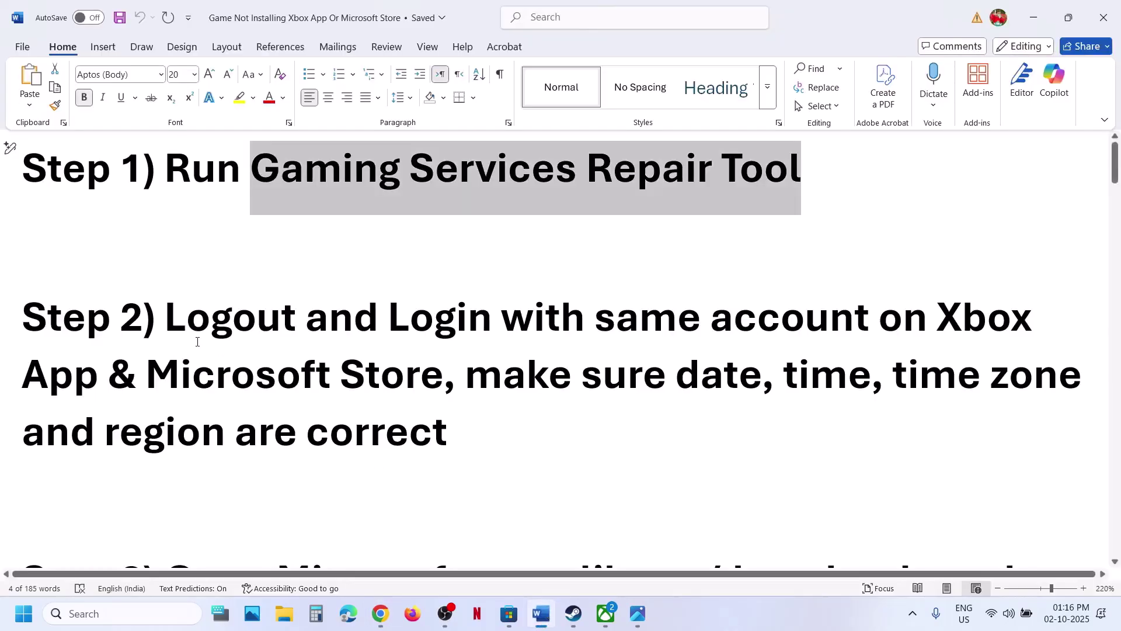
left_click_drag(197, 342, 746, 332)
left_click_drag(634, 325, 444, 379)
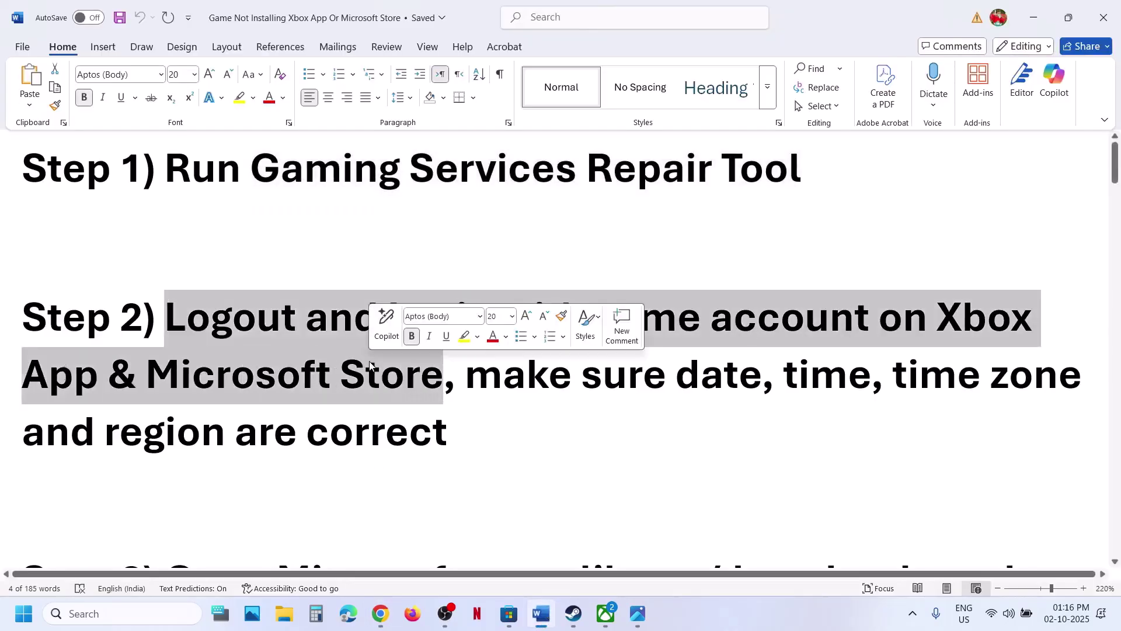
left_click(516, 616)
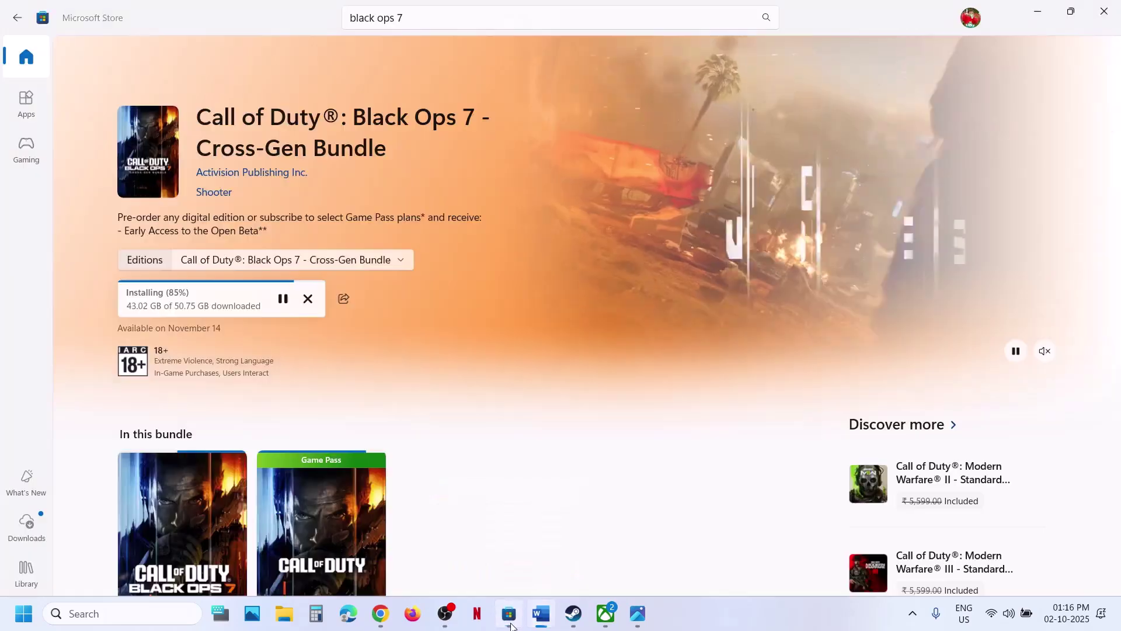
- Sign out of Microsoft Store and sign back in with the same account and PIN
left_click(974, 19)
left_click(817, 81)
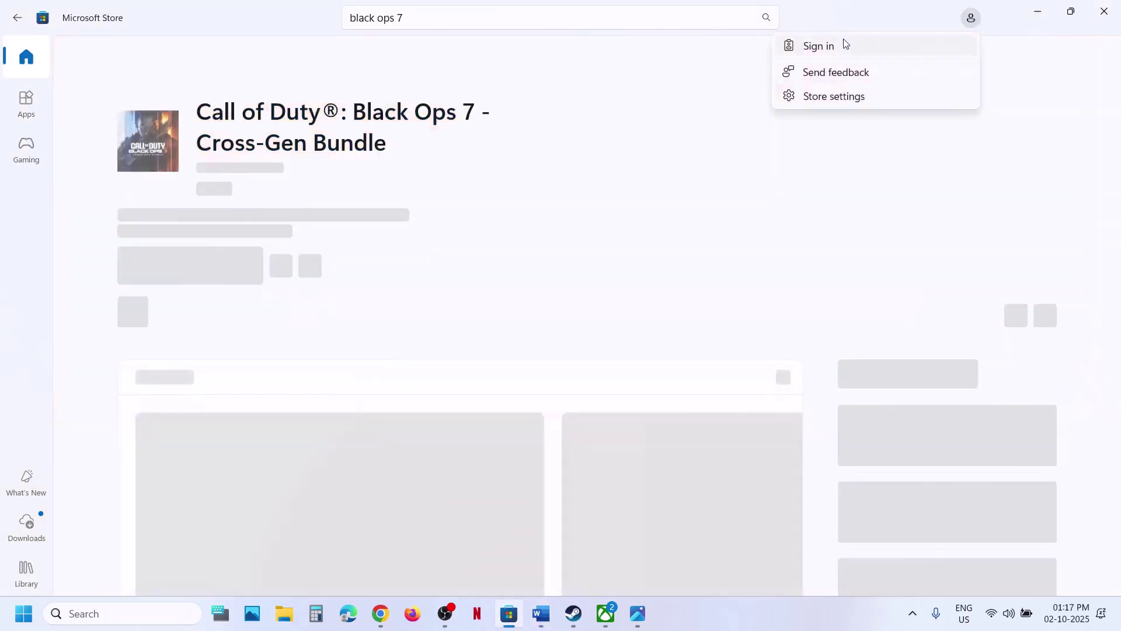
left_click(846, 44)
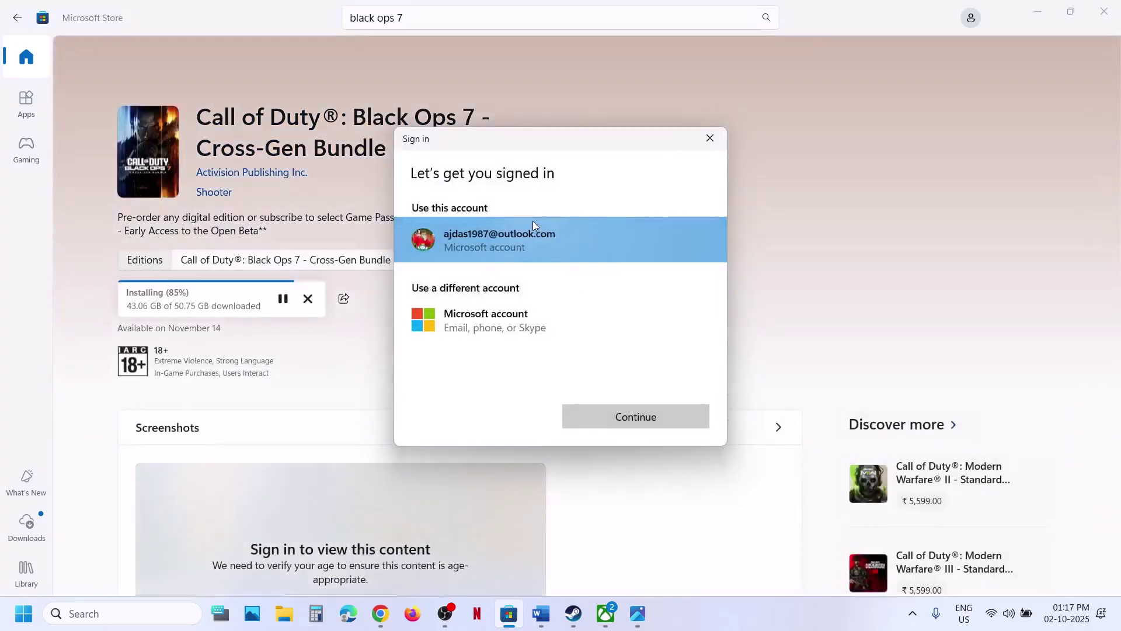
left_click(533, 220)
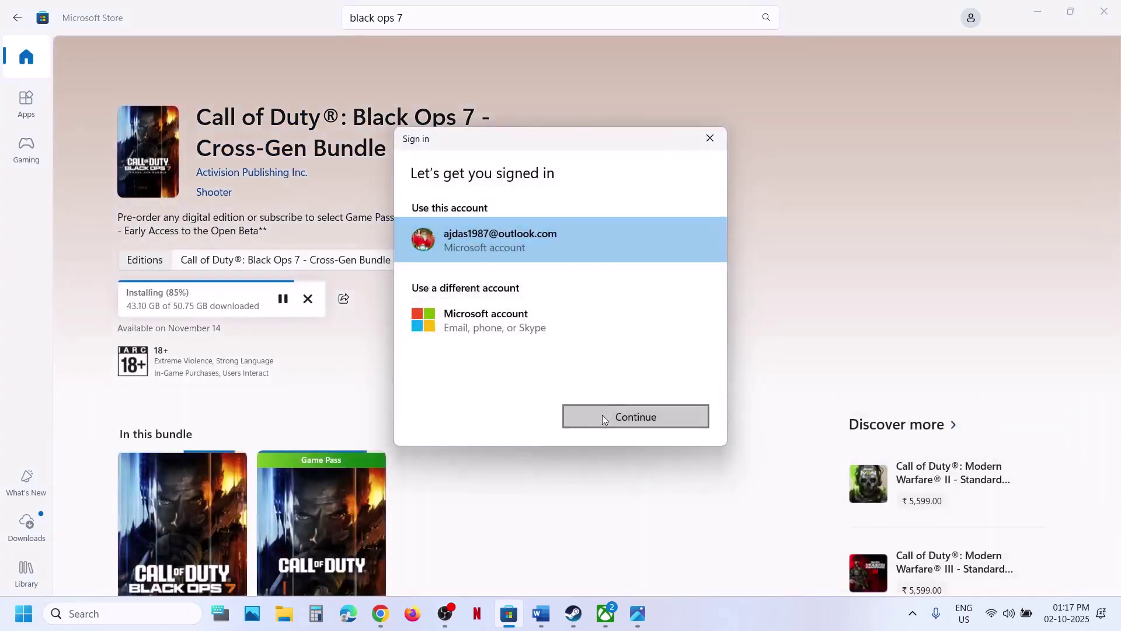
left_click(601, 414)
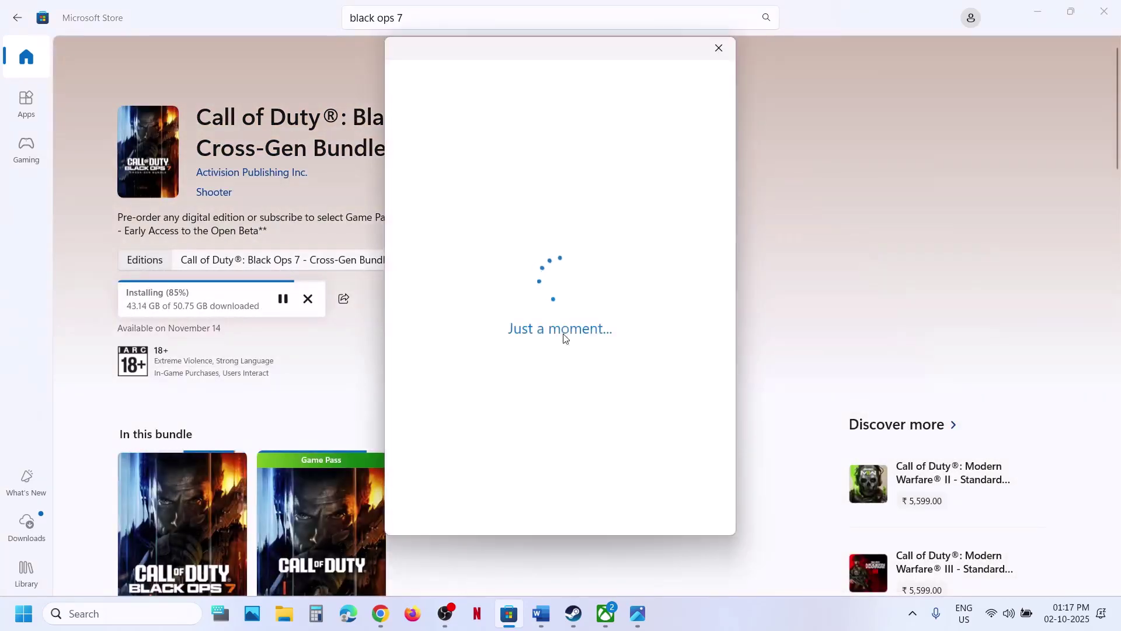
type("****")
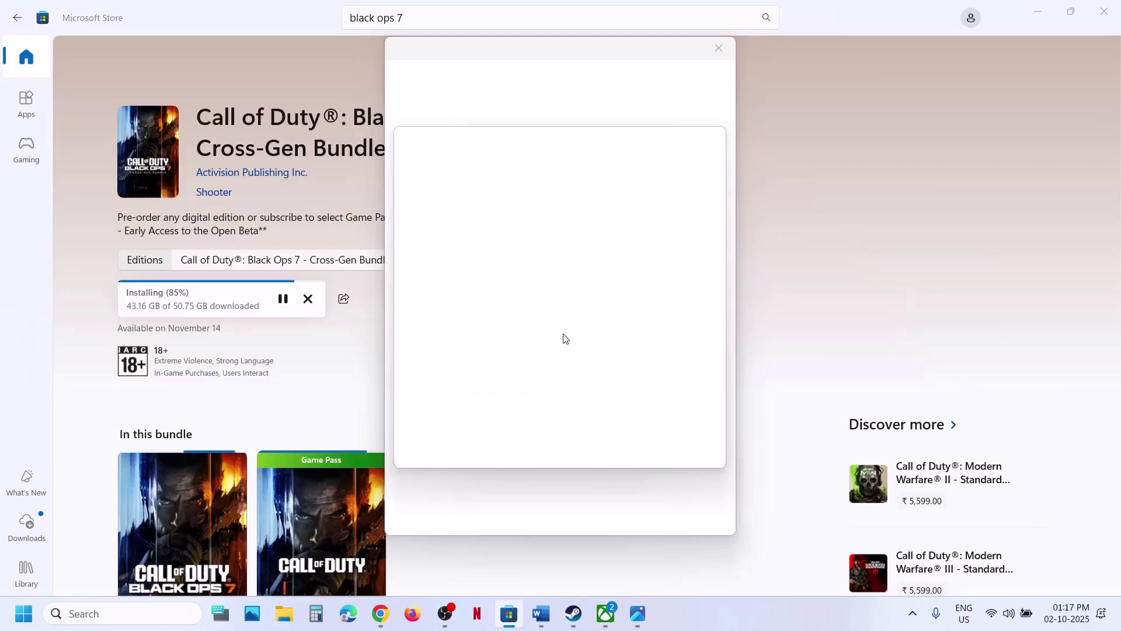
- Sign out of the Xbox app and sign back in with the saved Microsoft account
left_click(606, 613)
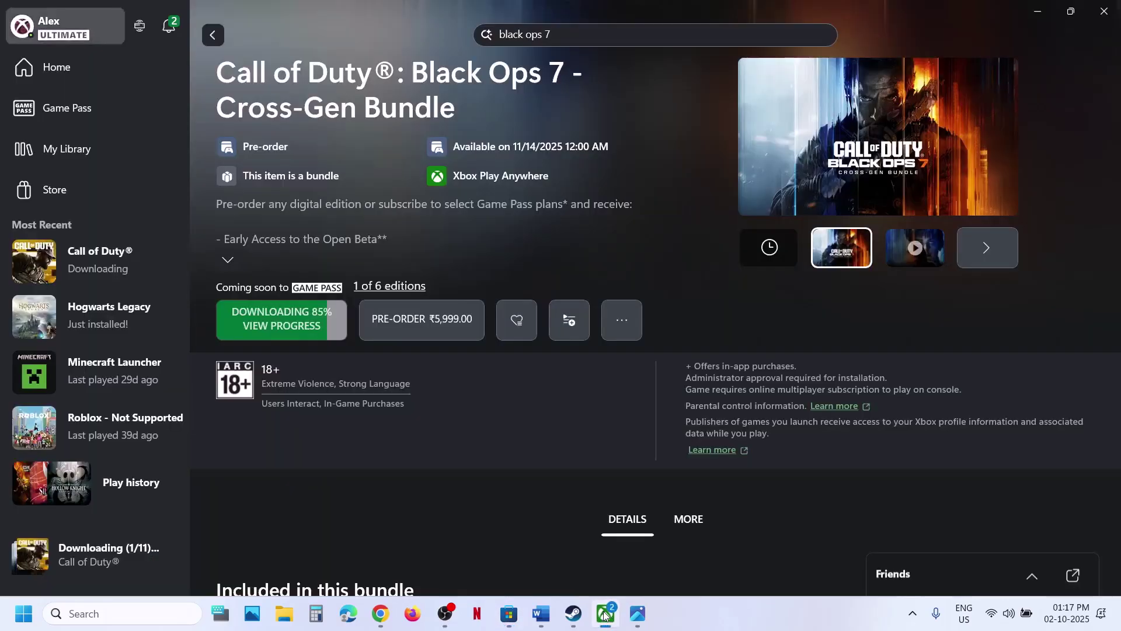
left_click(75, 22)
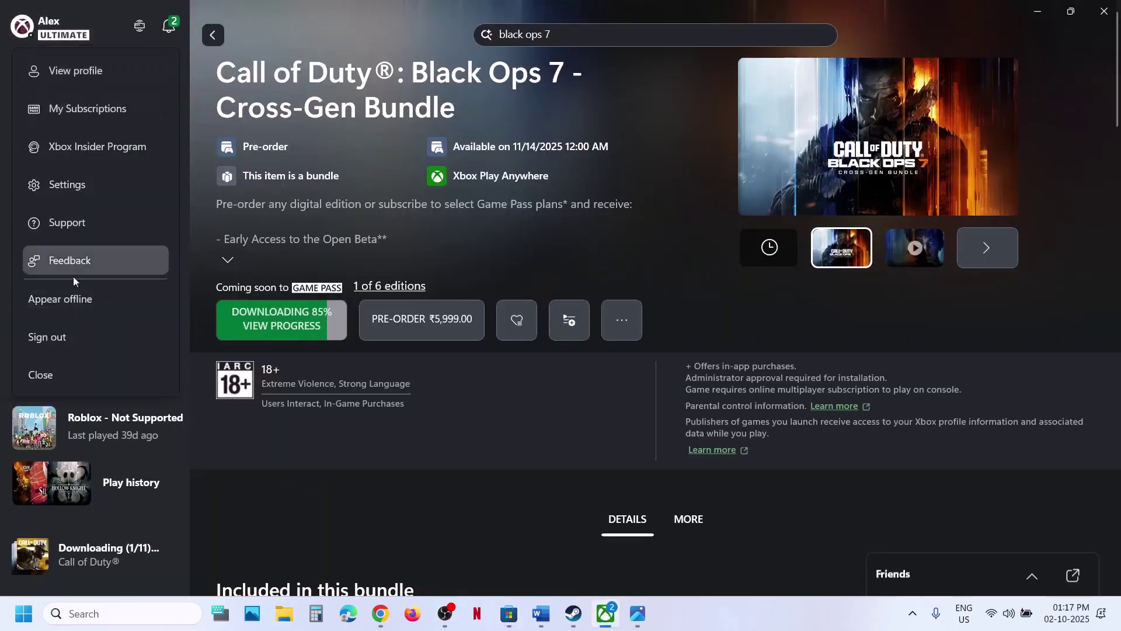
left_click(64, 337)
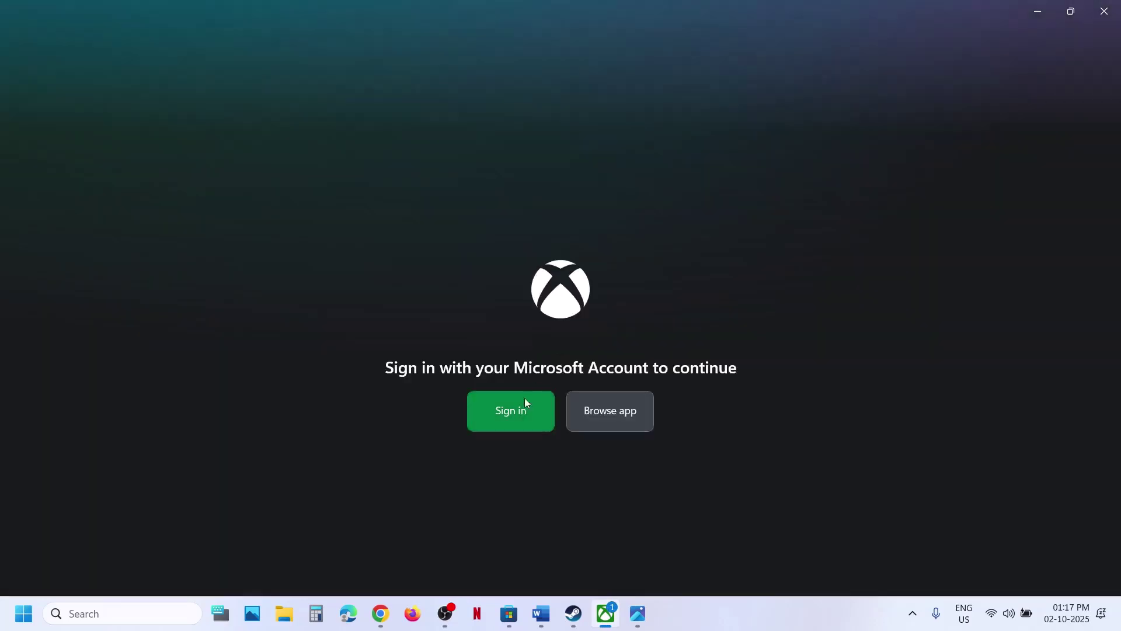
left_click(519, 411)
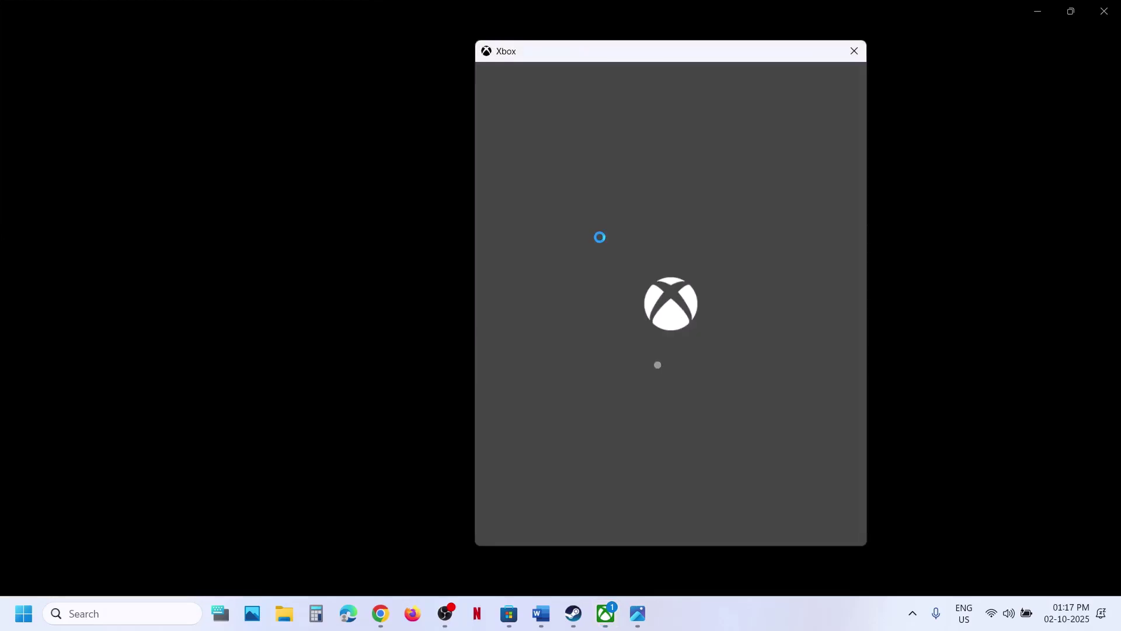
left_click(600, 237)
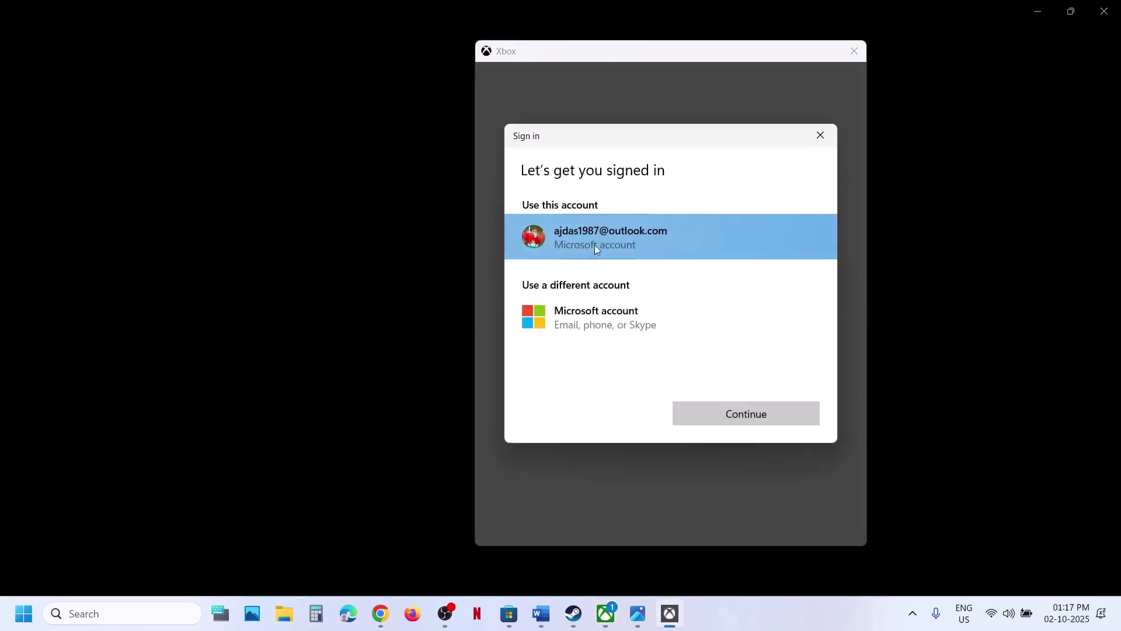
left_click(755, 416)
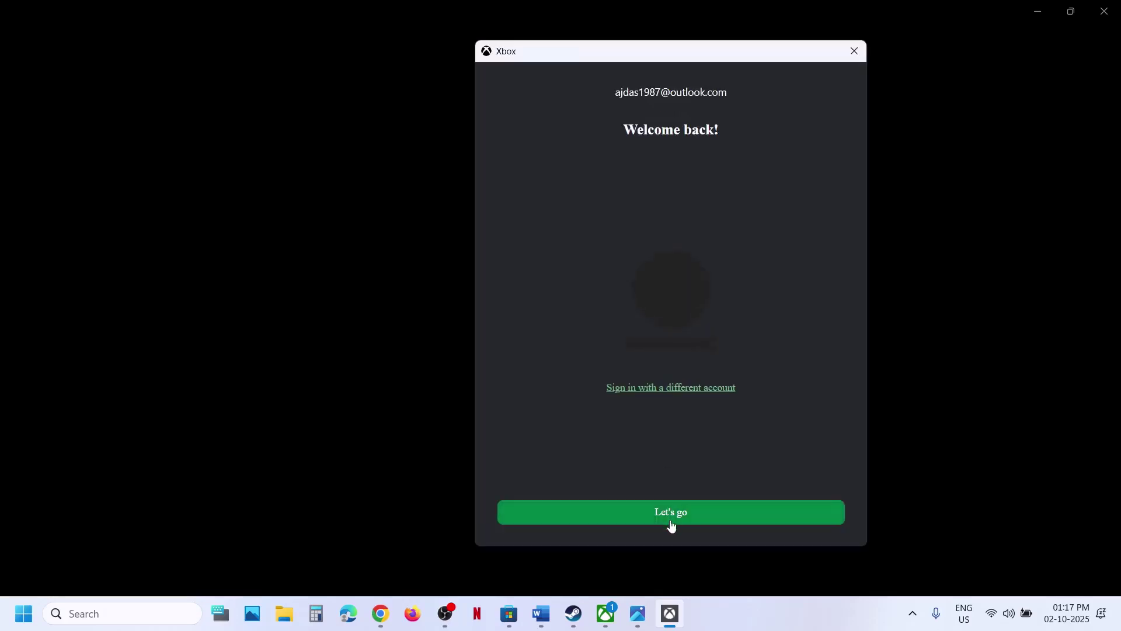
left_click(671, 522)
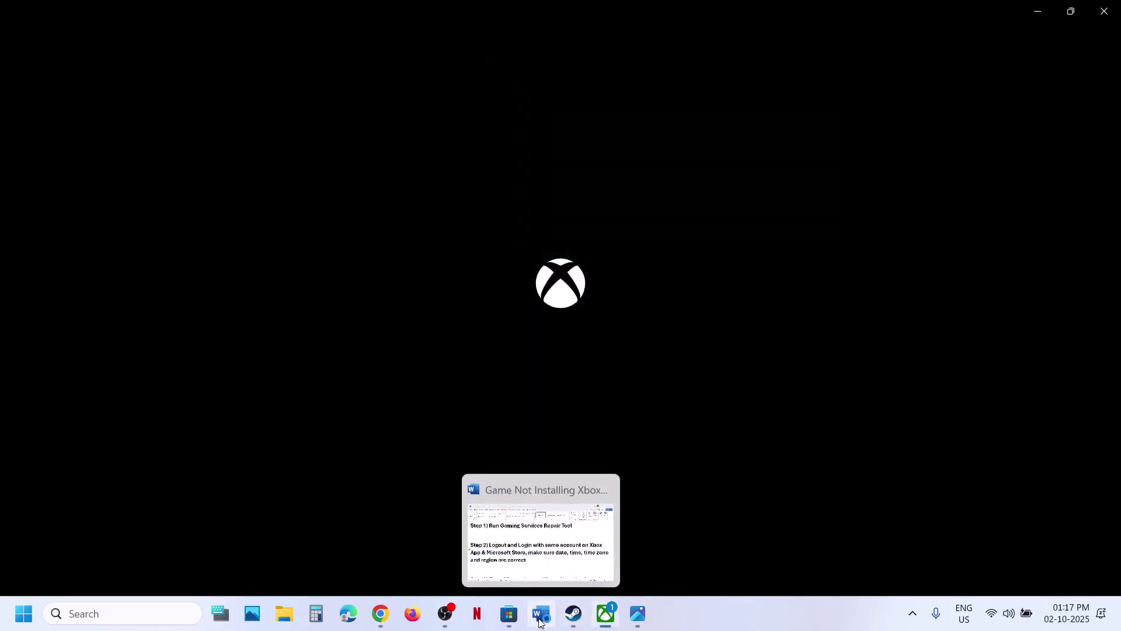
- Select the Step 2 date and time reminder in the Word guide
left_click(540, 616)
left_click_drag(466, 378, 988, 379)
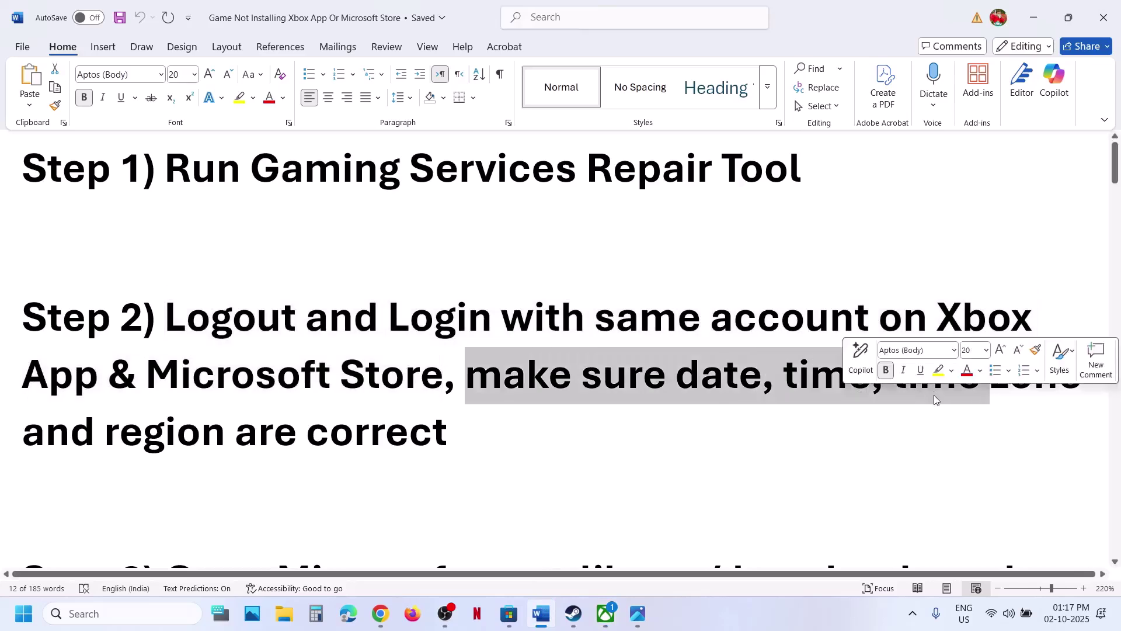
left_click(467, 419)
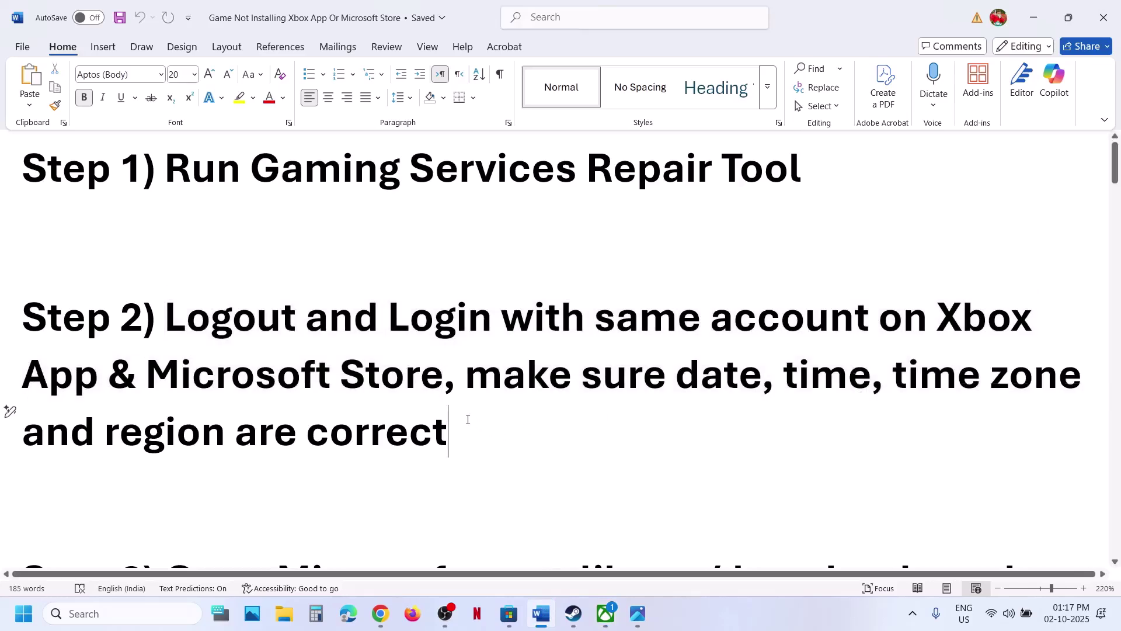
- Toggle automatic time zone and automatic time off and back on in Date & time settings
right_click(1073, 625)
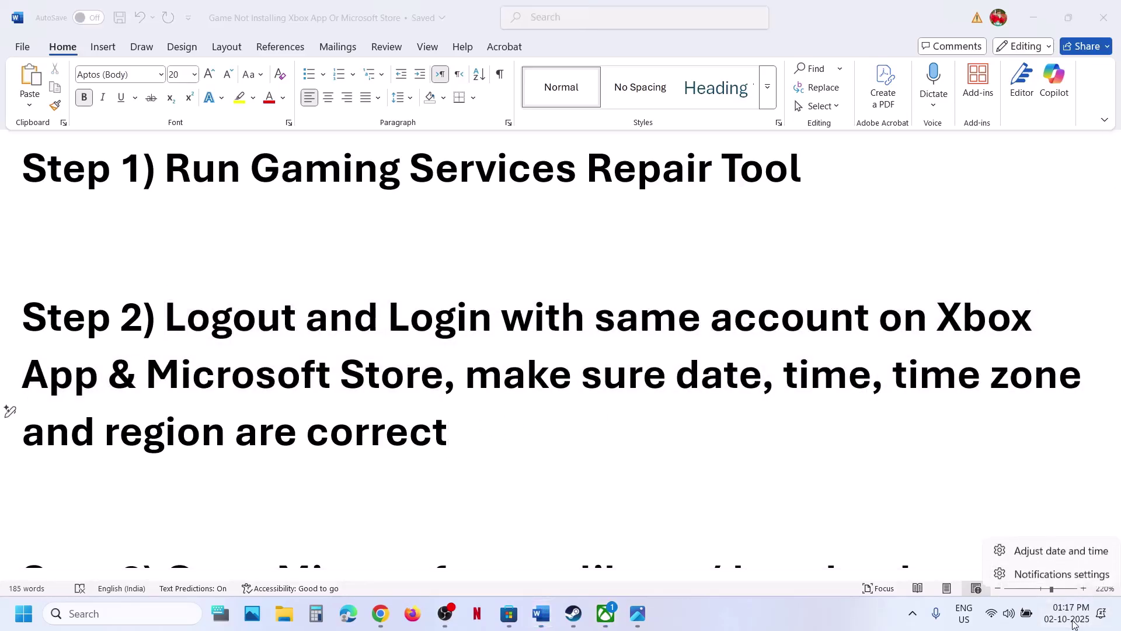
left_click(1073, 554)
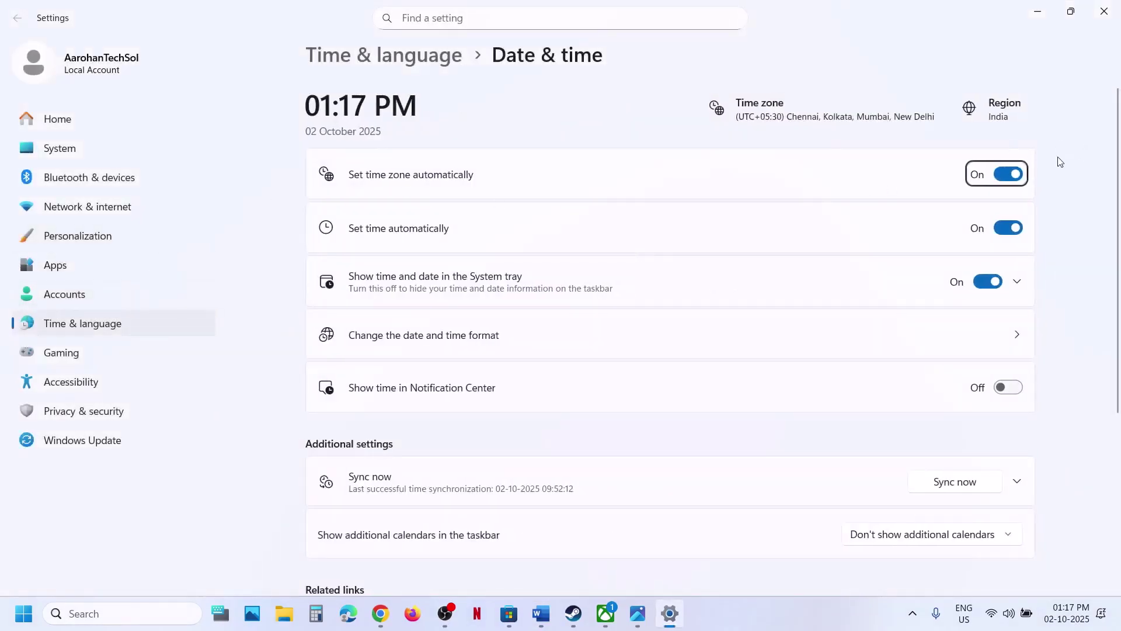
left_click(1005, 174)
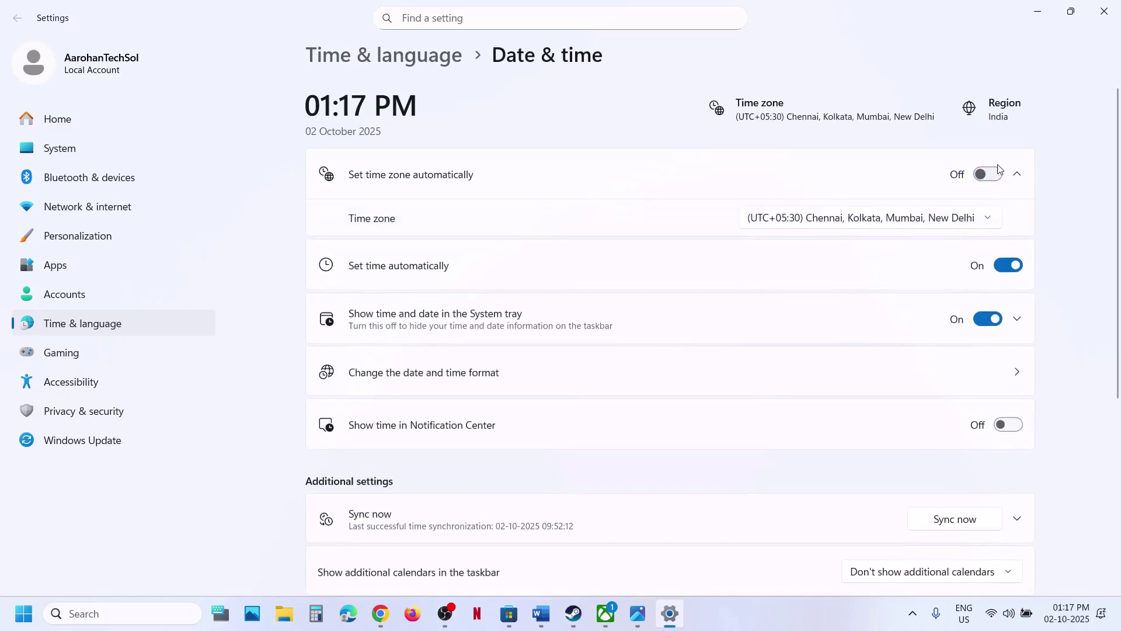
left_click(996, 176)
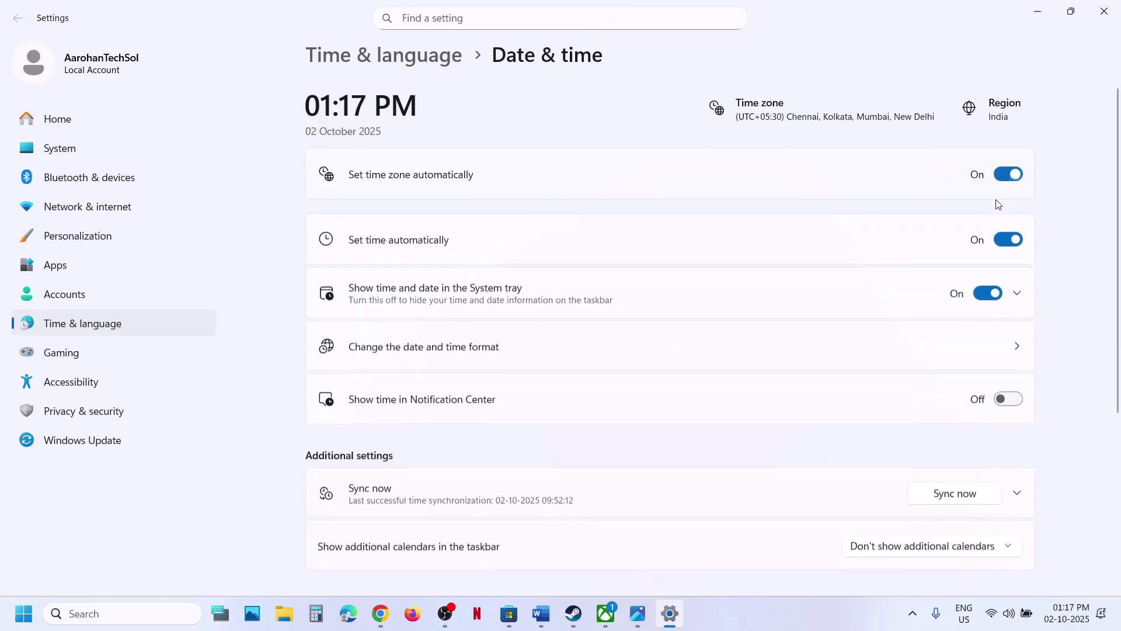
left_click(1007, 231)
left_click(999, 231)
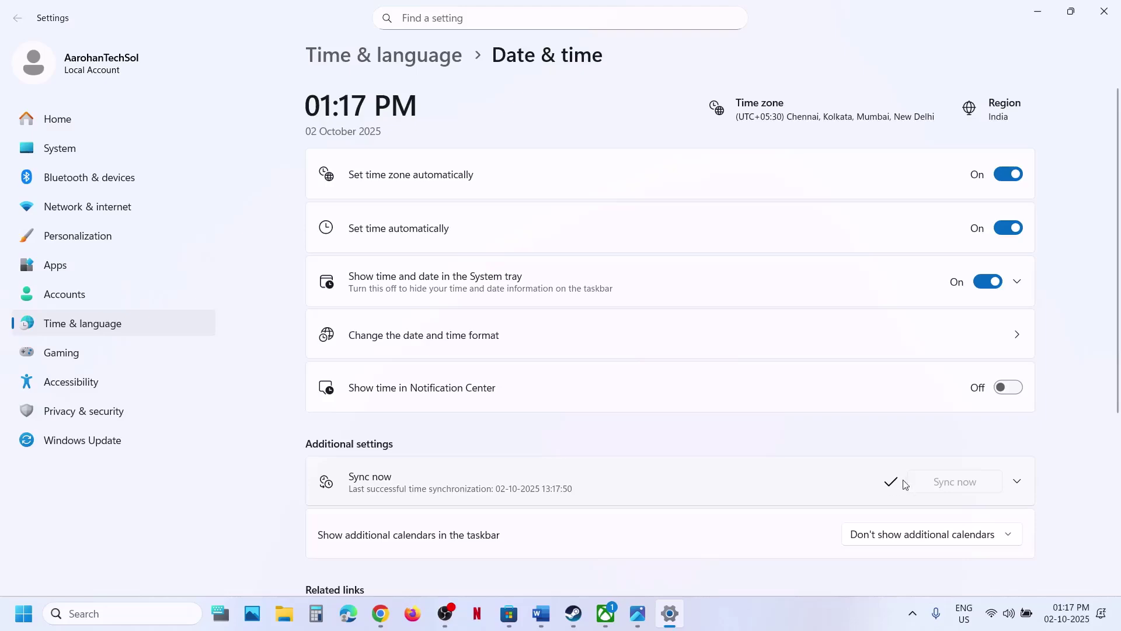
- Confirm the country or region stays India, then close Settings
left_click(125, 328)
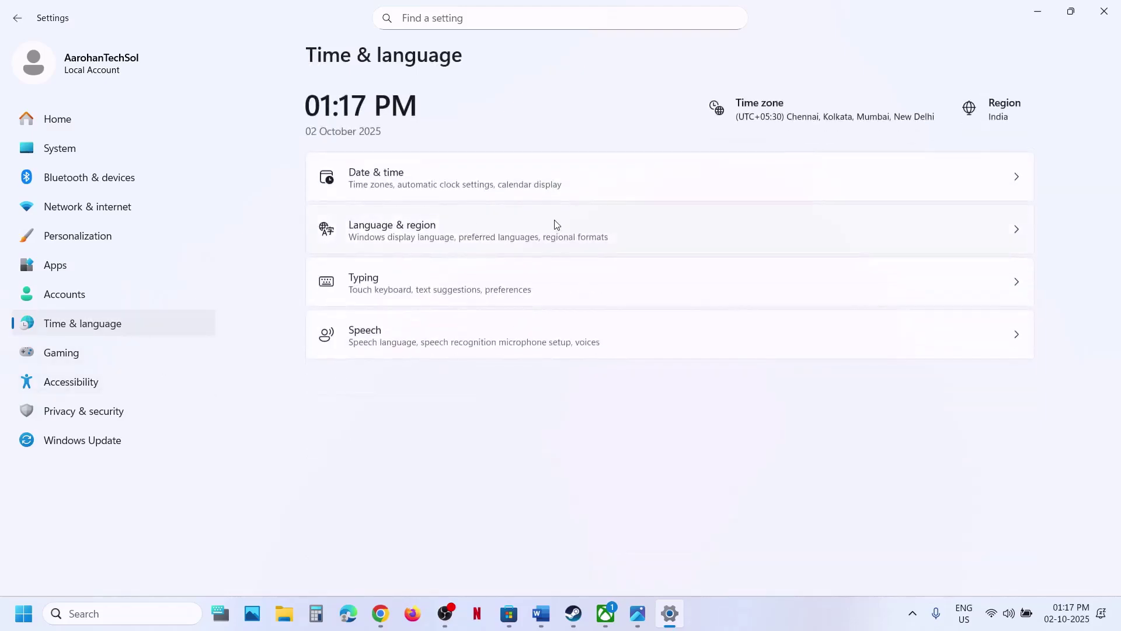
left_click(464, 233)
scroll(966, 297, "down", 3)
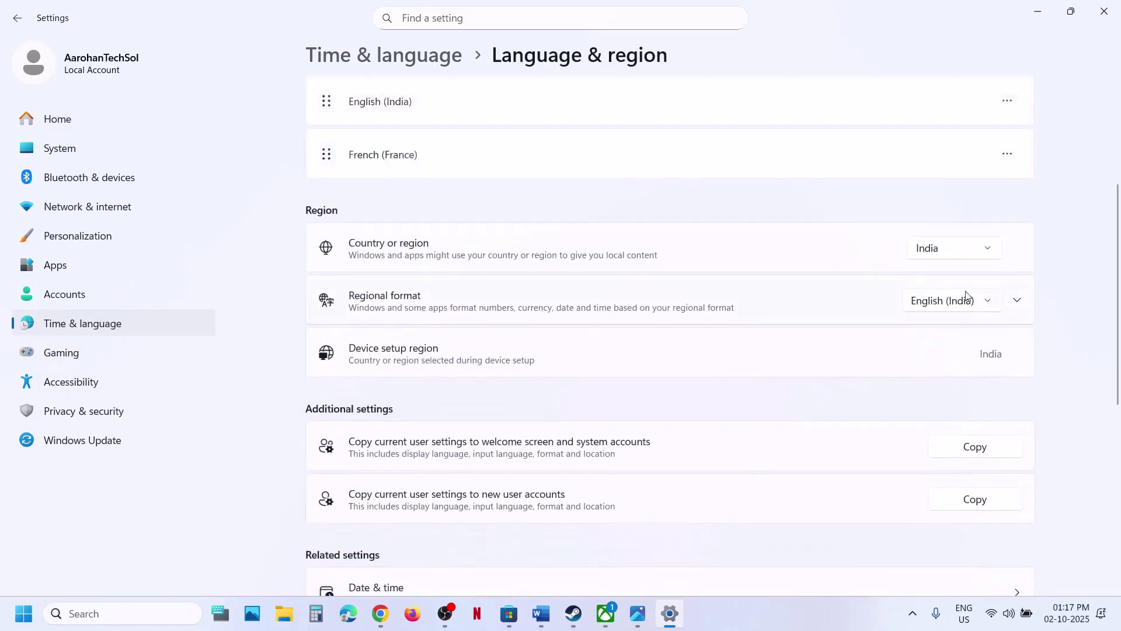
left_click(938, 250)
left_click(952, 251)
left_click(1105, 13)
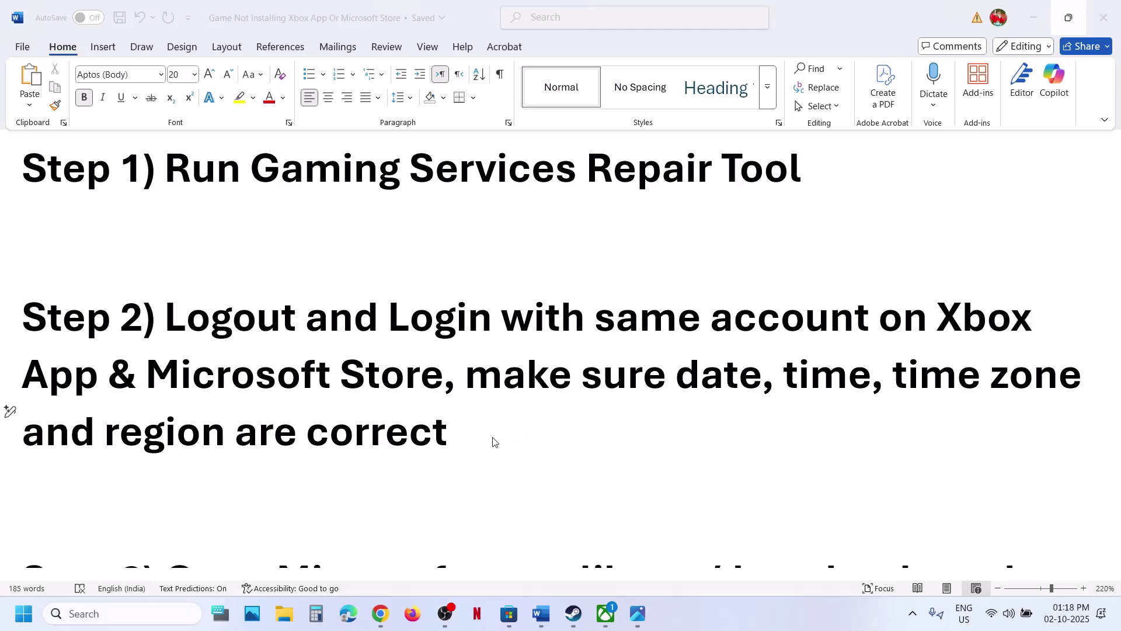
- Check Store Downloads and Library to confirm Call of Duty downloading at 44.58 of 50.75 GB
scroll(493, 442, "down", 3)
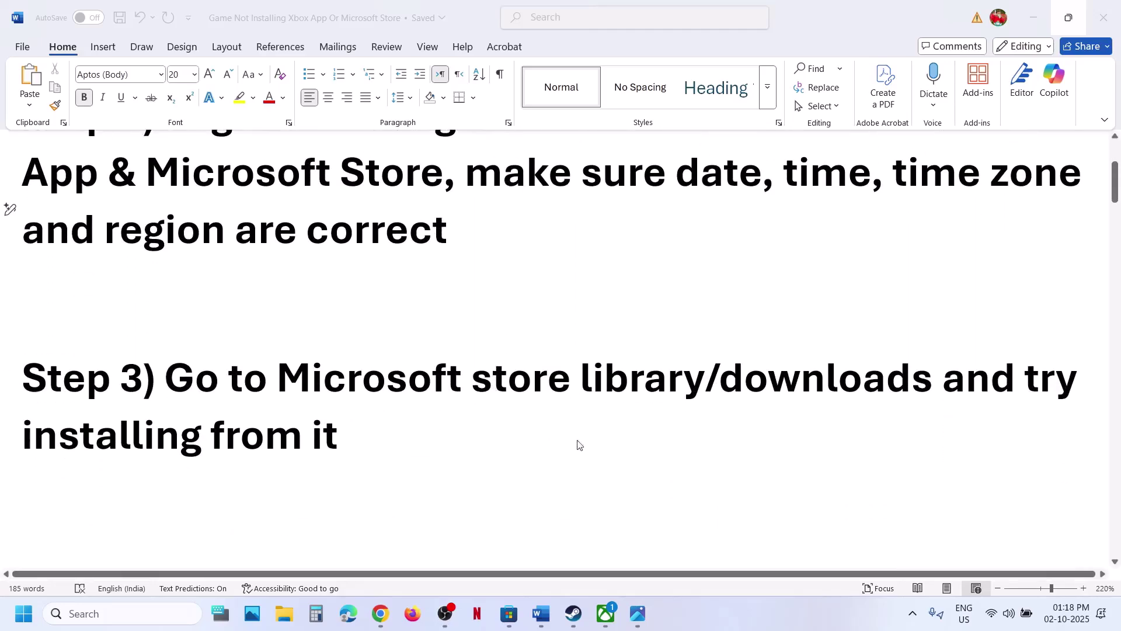
left_click(605, 613)
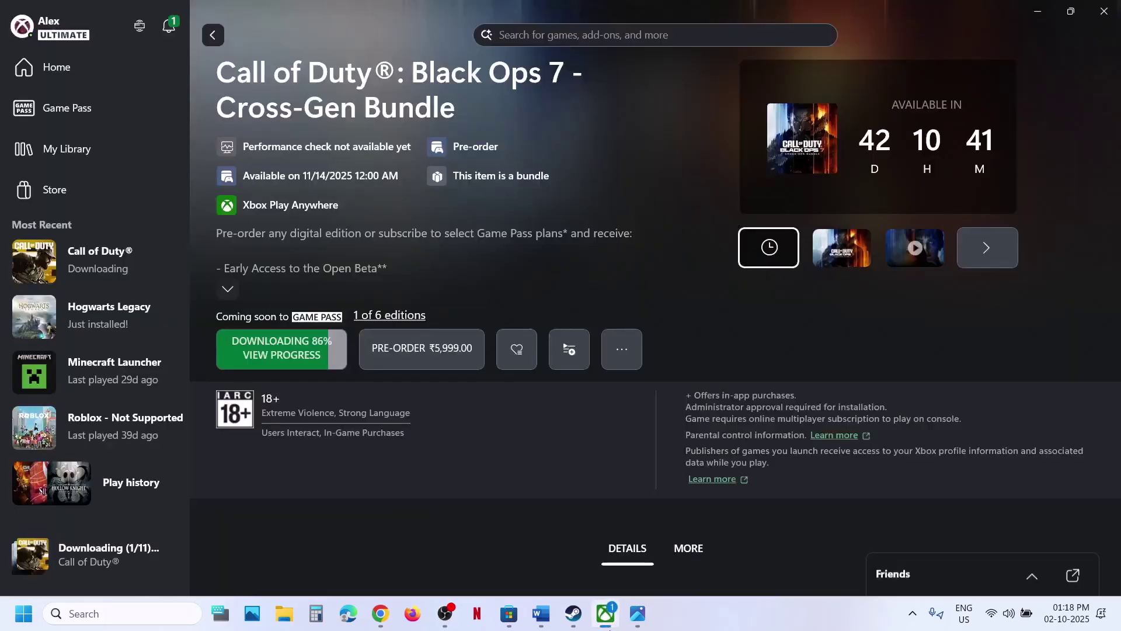
left_click(507, 612)
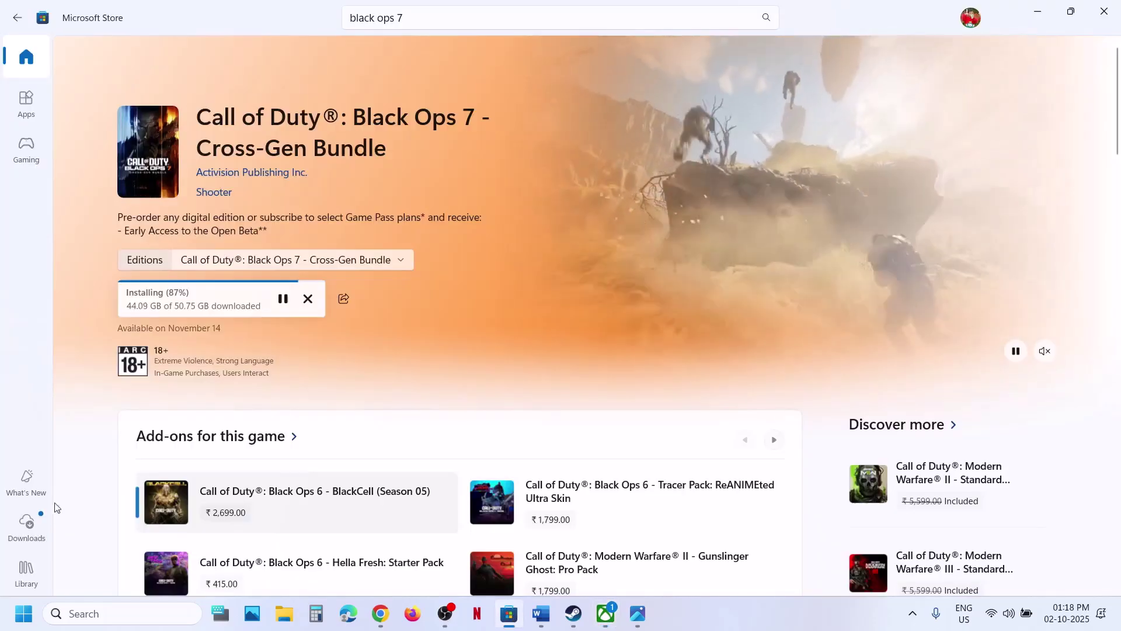
left_click(27, 526)
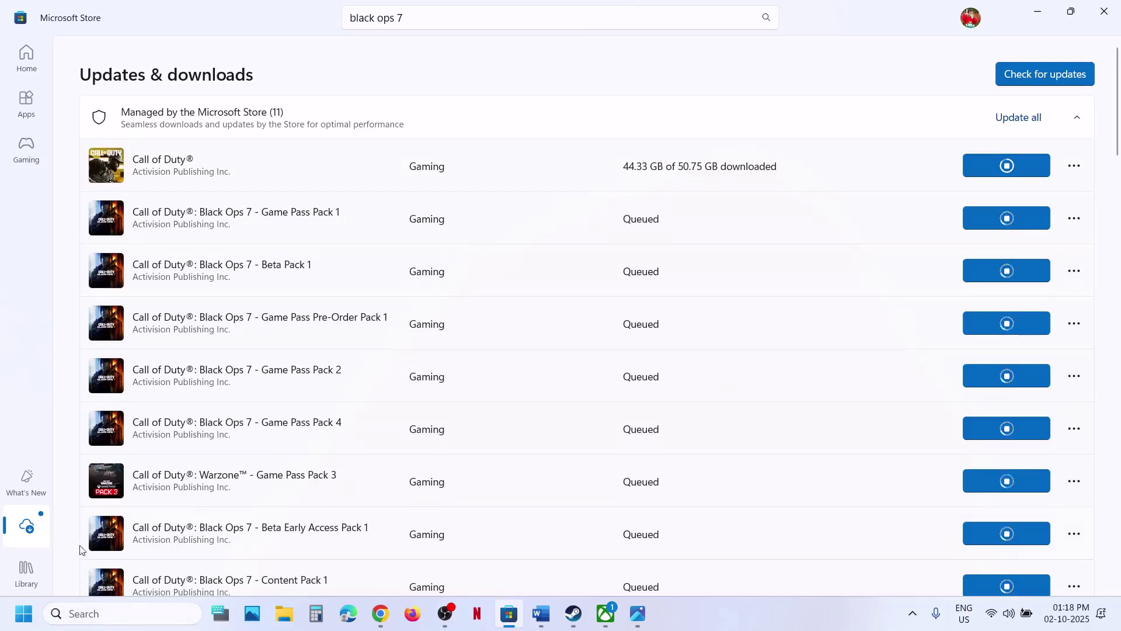
left_click(26, 575)
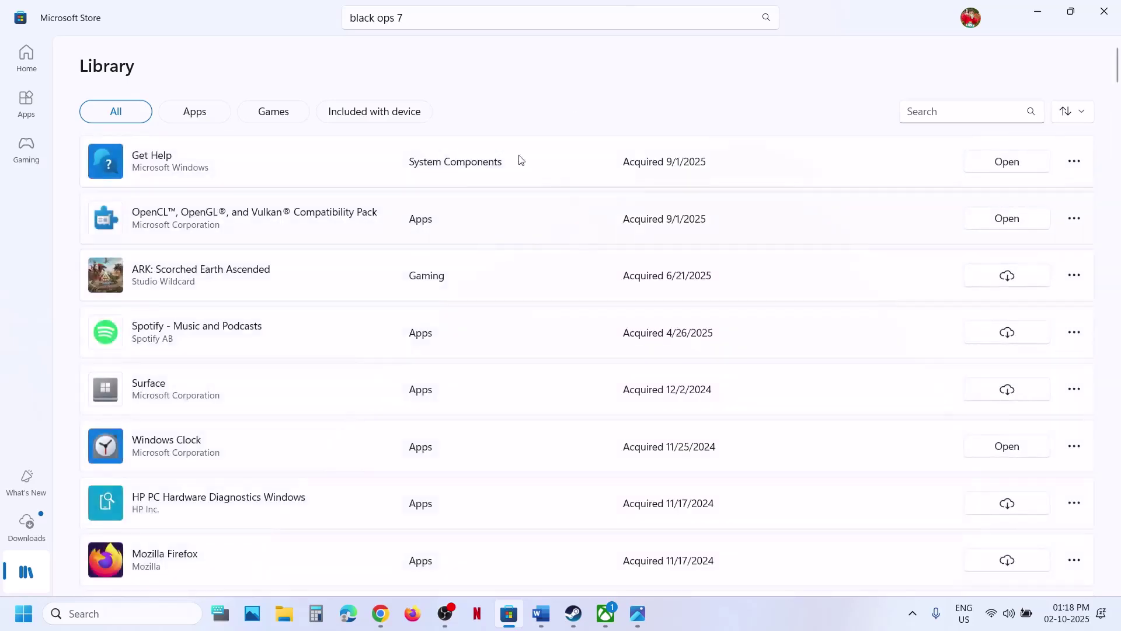
left_click(26, 522)
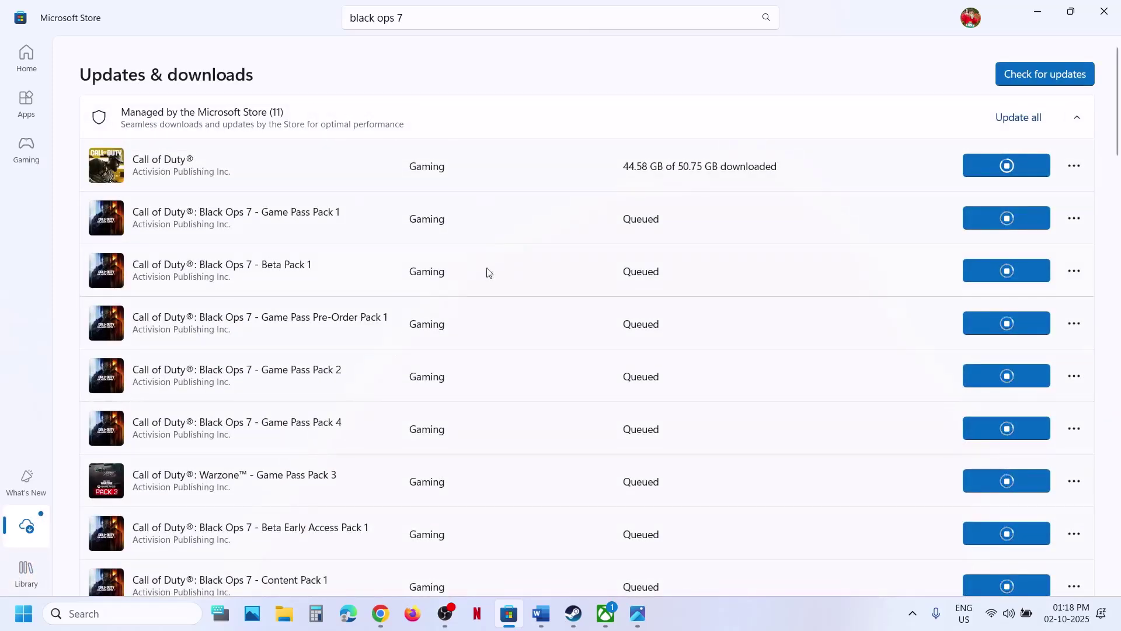
left_click(605, 618)
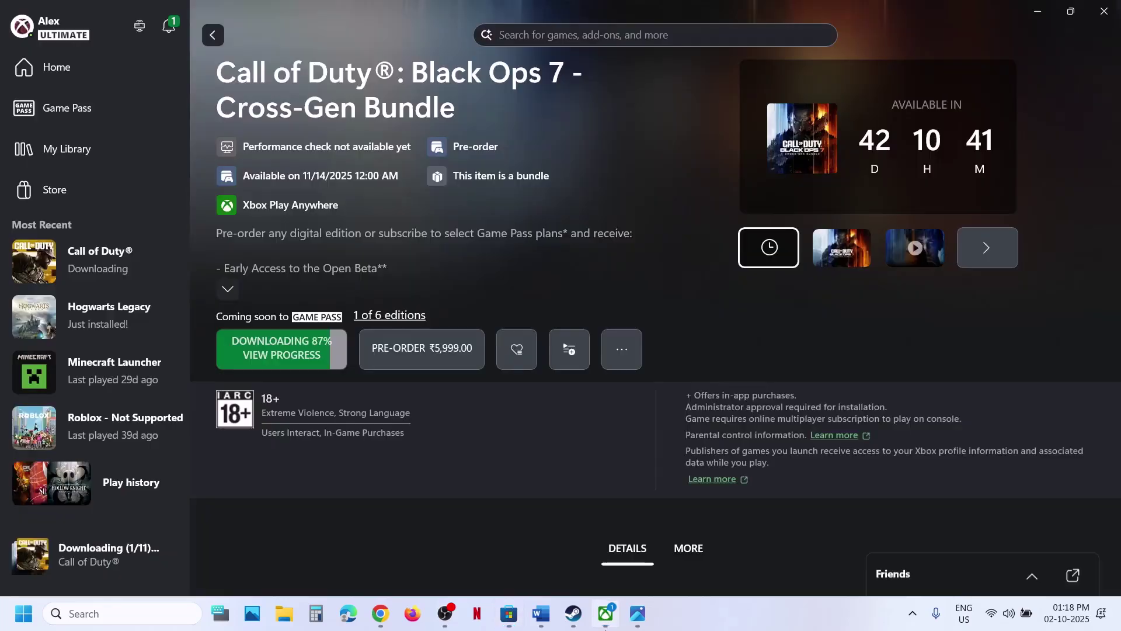
left_click(832, 262)
- Copy the Step 4 Get-AppxPackage re-register command from the Word guide
left_click(541, 613)
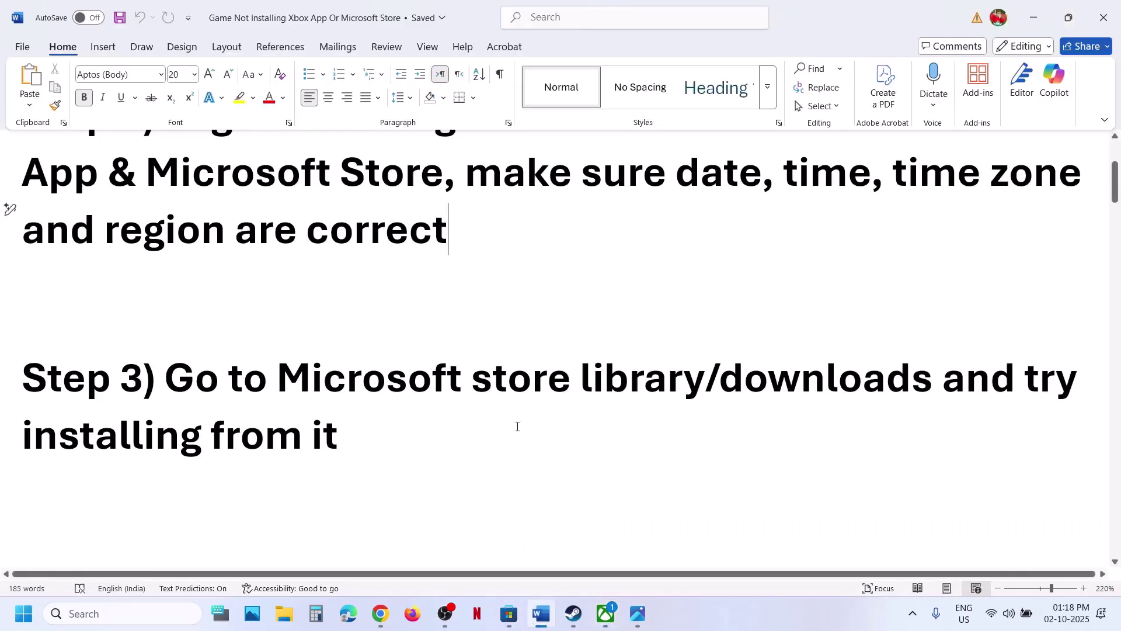
scroll(396, 362, "down", 5)
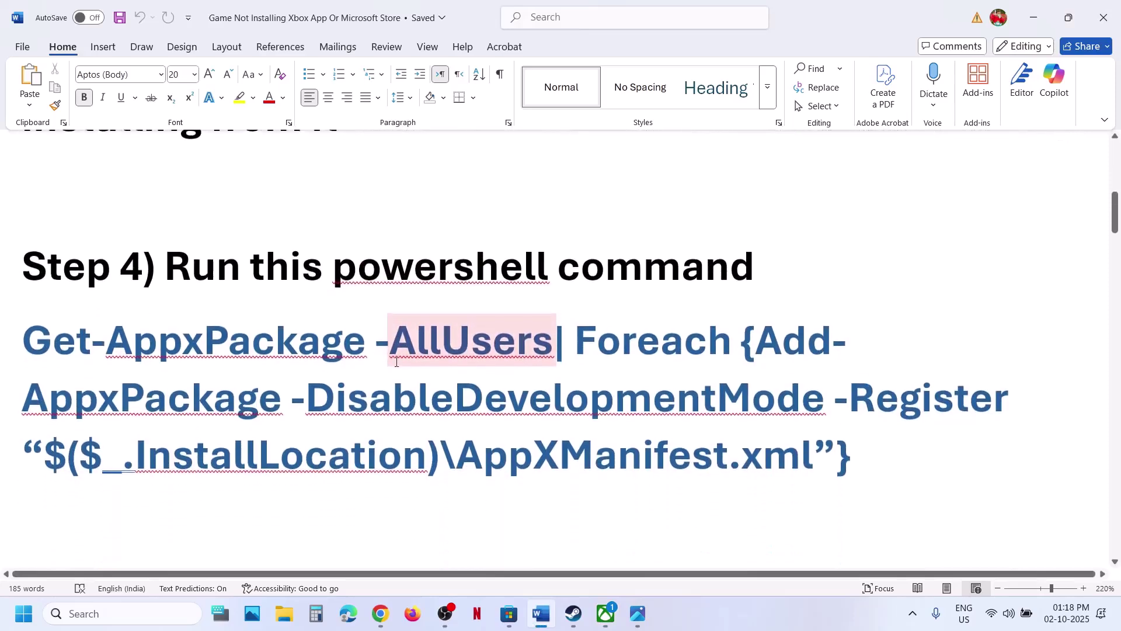
double_click(10, 431)
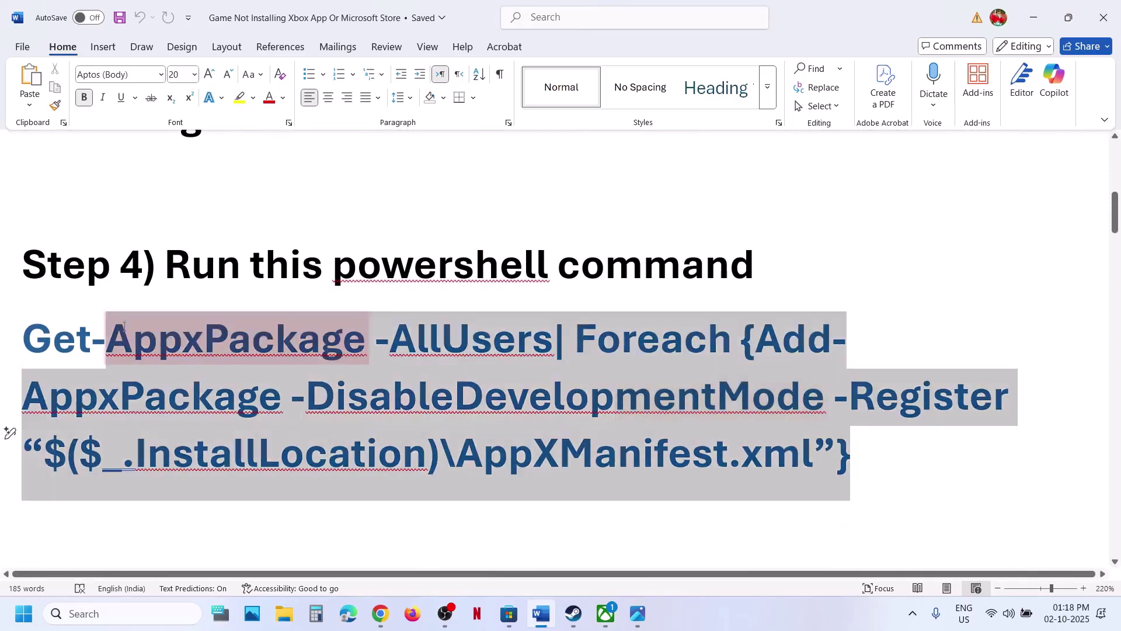
right_click(94, 343)
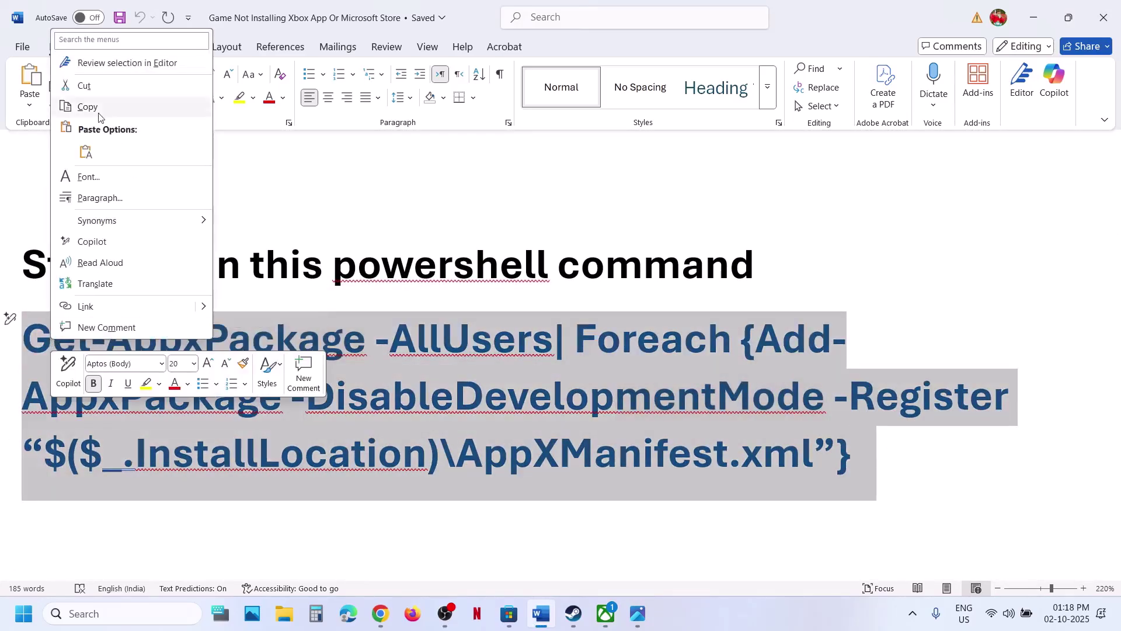
left_click(94, 108)
- Search 'powershell' and launch Windows PowerShell as administrator
left_click(127, 614)
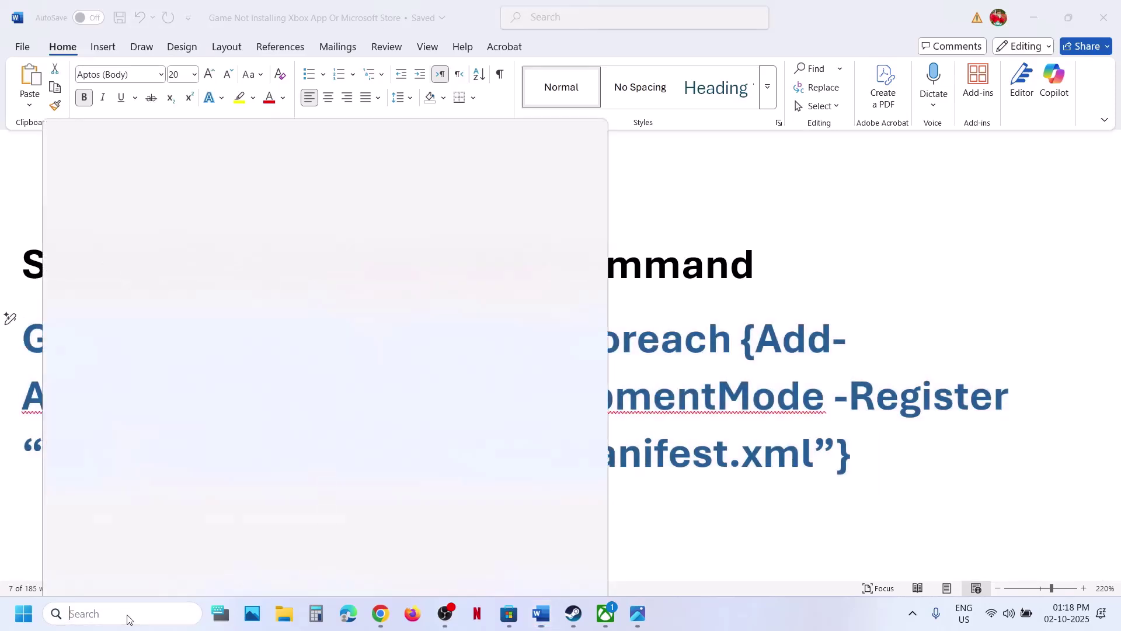
type("powers")
type("hell")
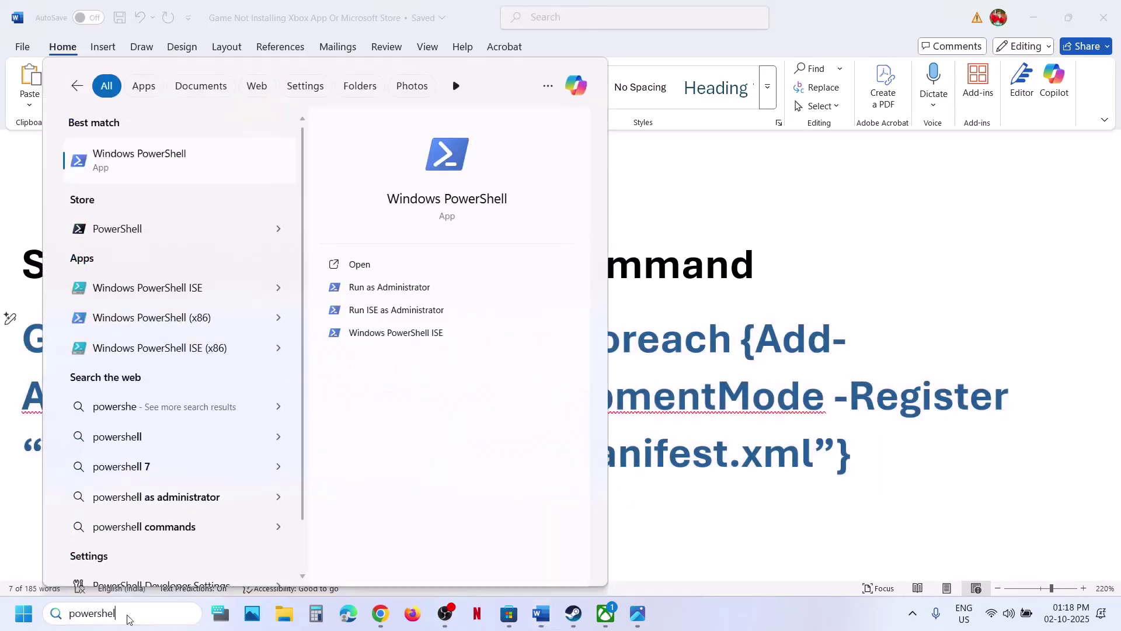
right_click(158, 164)
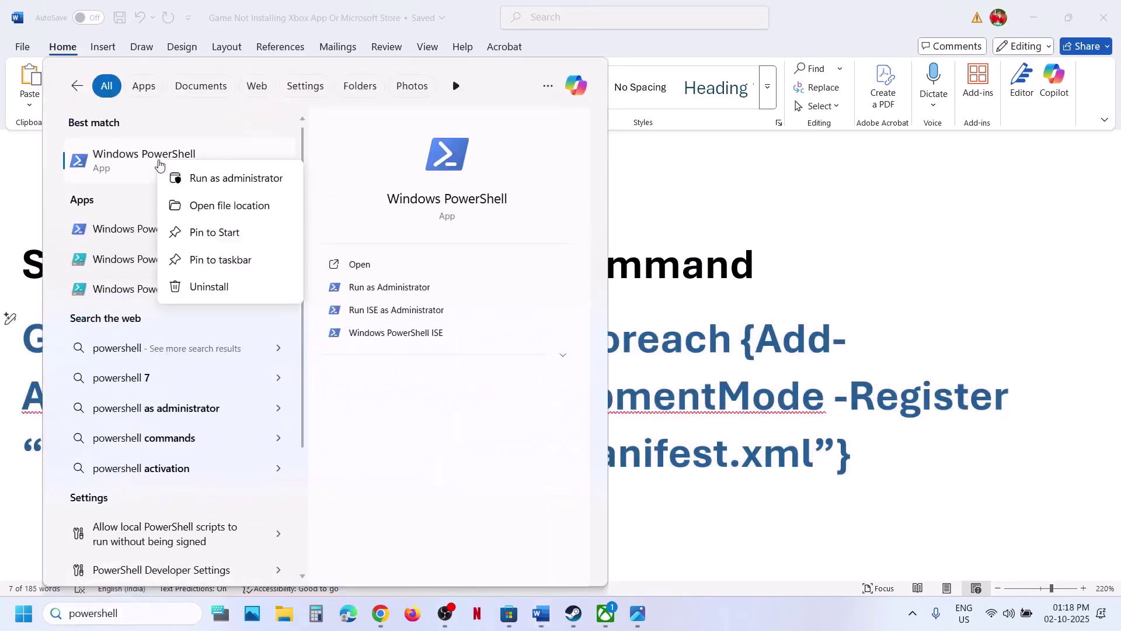
left_click(251, 180)
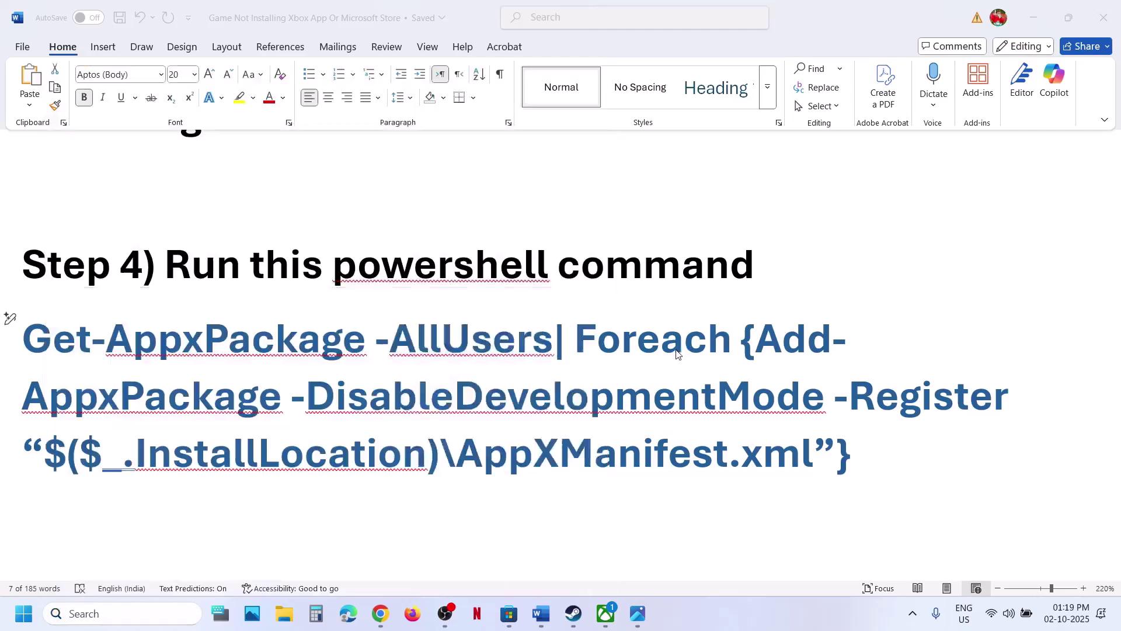
- Approve UAC, then paste and run the Get-AppxPackage -AllUsers re-register command in PowerShell
left_click(512, 421)
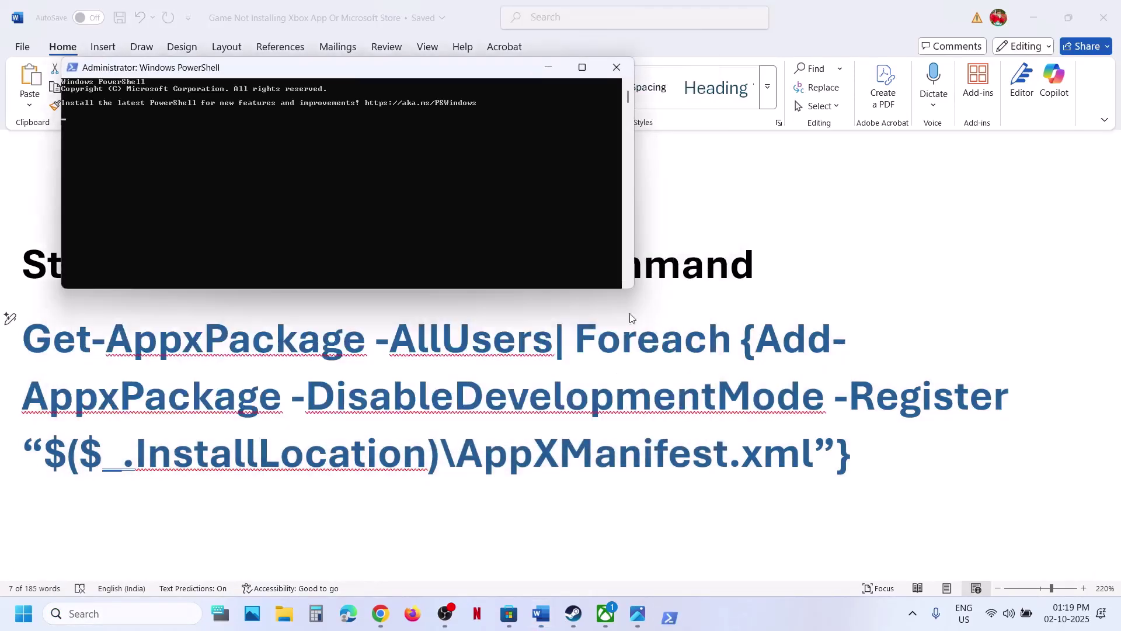
left_click(373, 188)
right_click(373, 188)
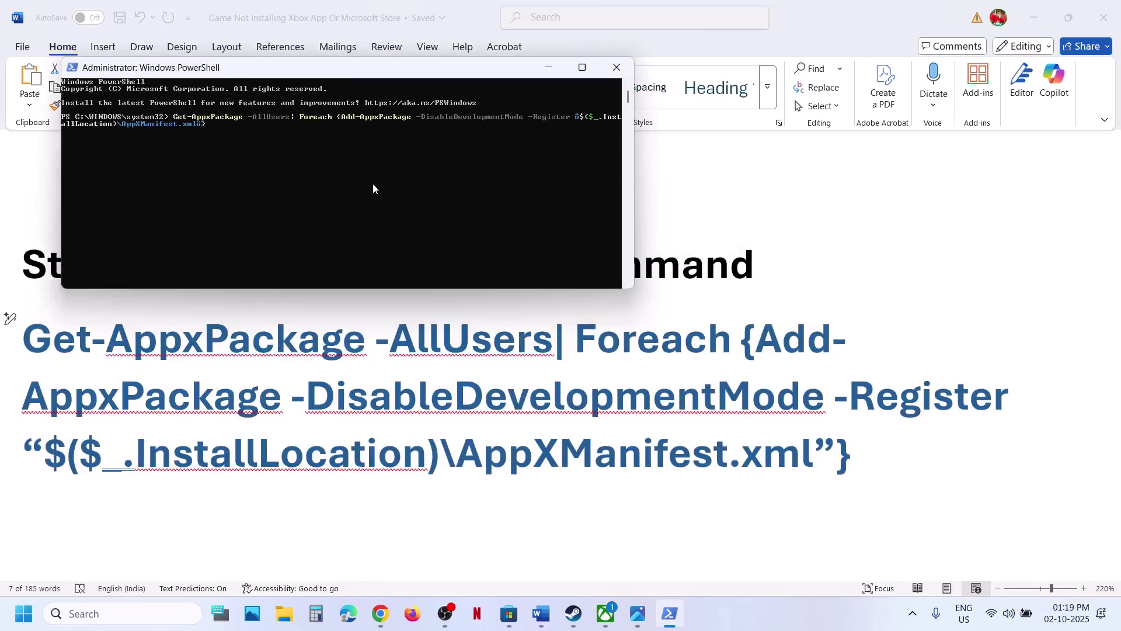
key("Return")
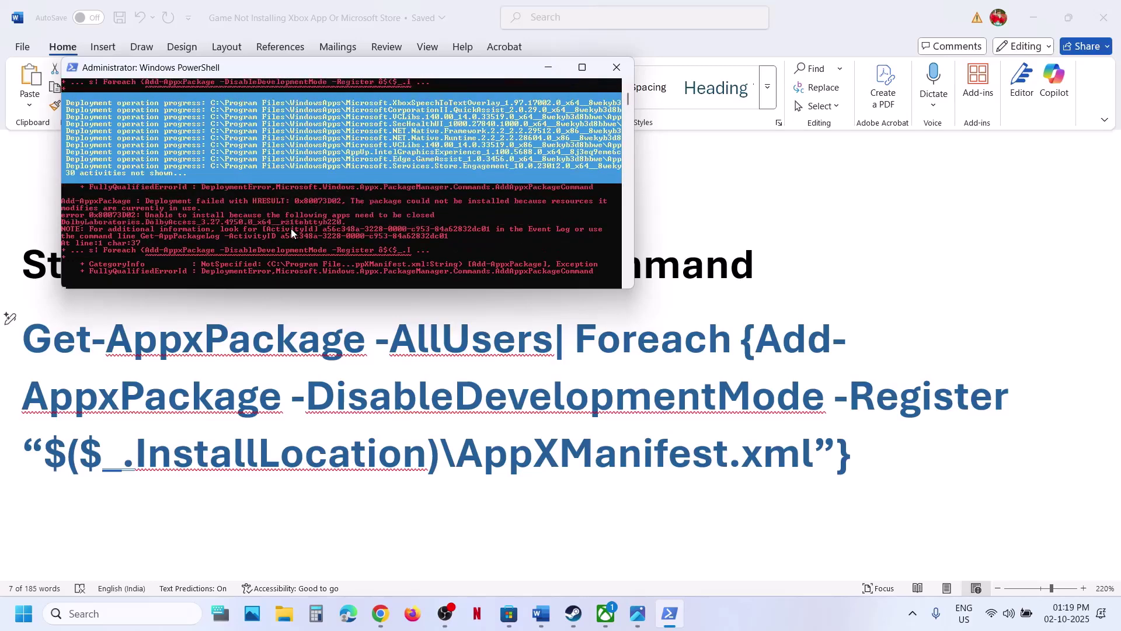
- Select the Step 5 heading text in the Word guide
left_click(436, 313)
scroll(438, 316, "down", 5)
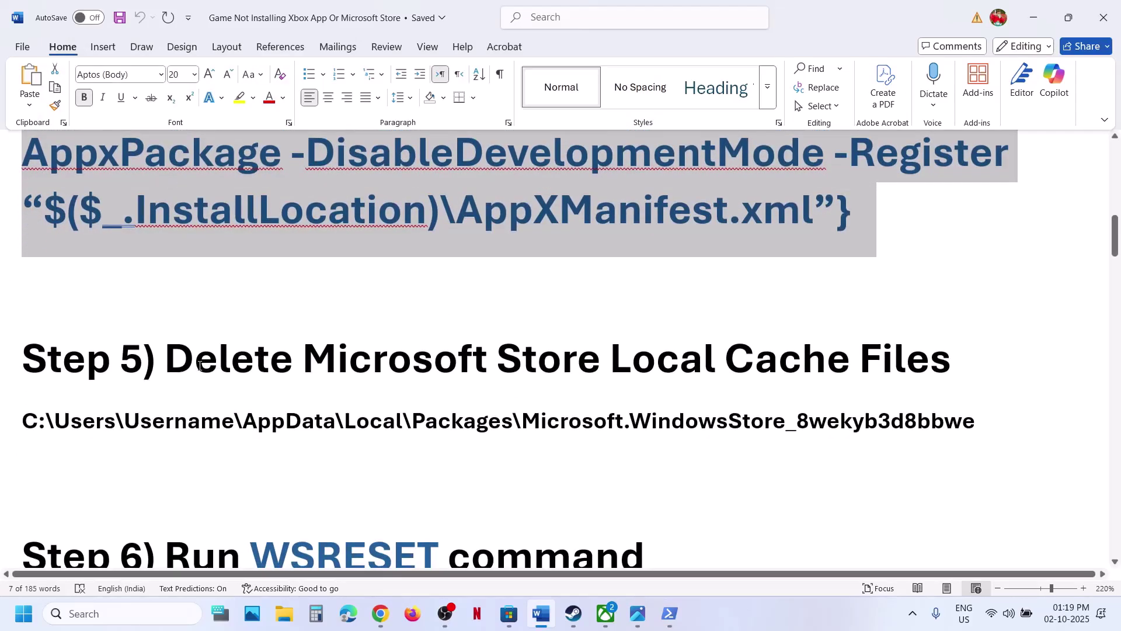
left_click_drag(199, 366, 950, 363)
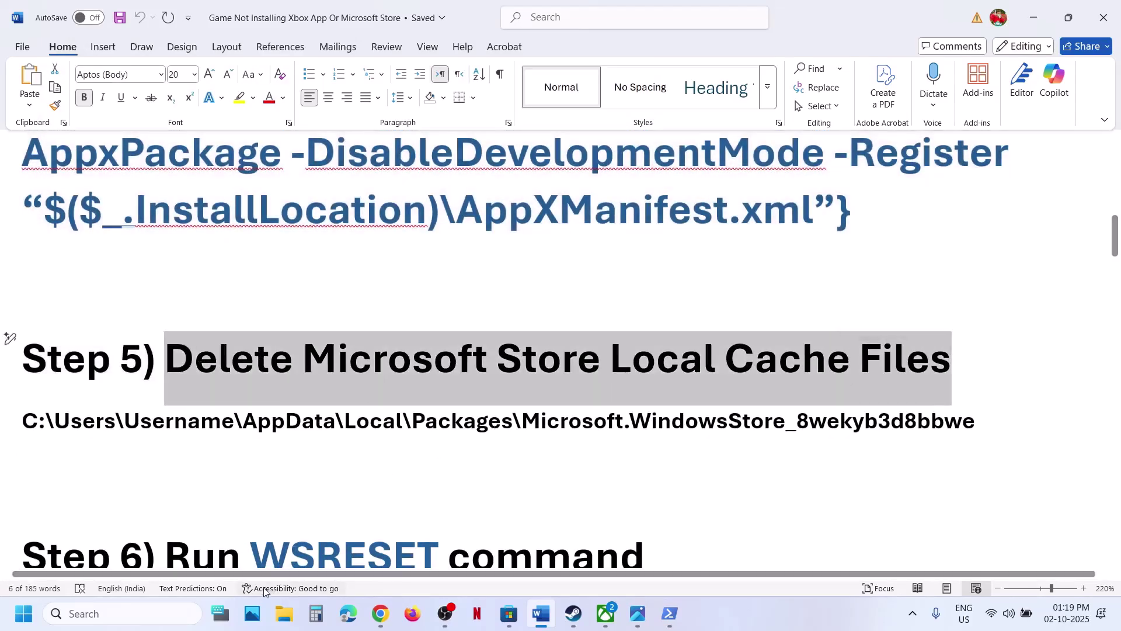
- Browse File Explorer to the user's profile folder under C:\Users
left_click(285, 613)
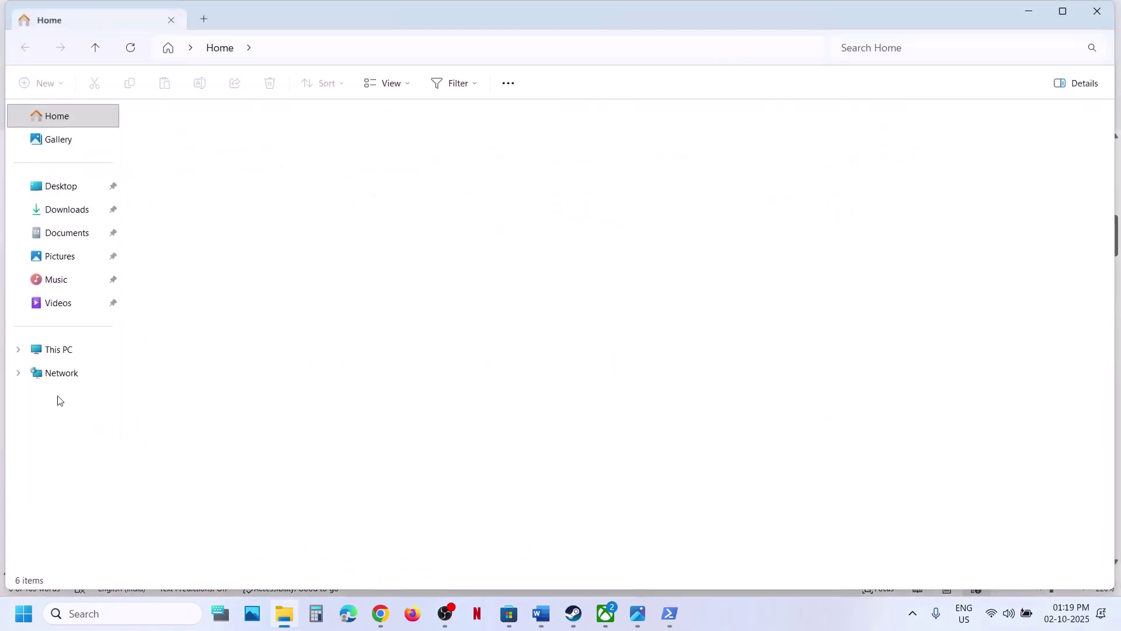
left_click(47, 352)
double_click(260, 150)
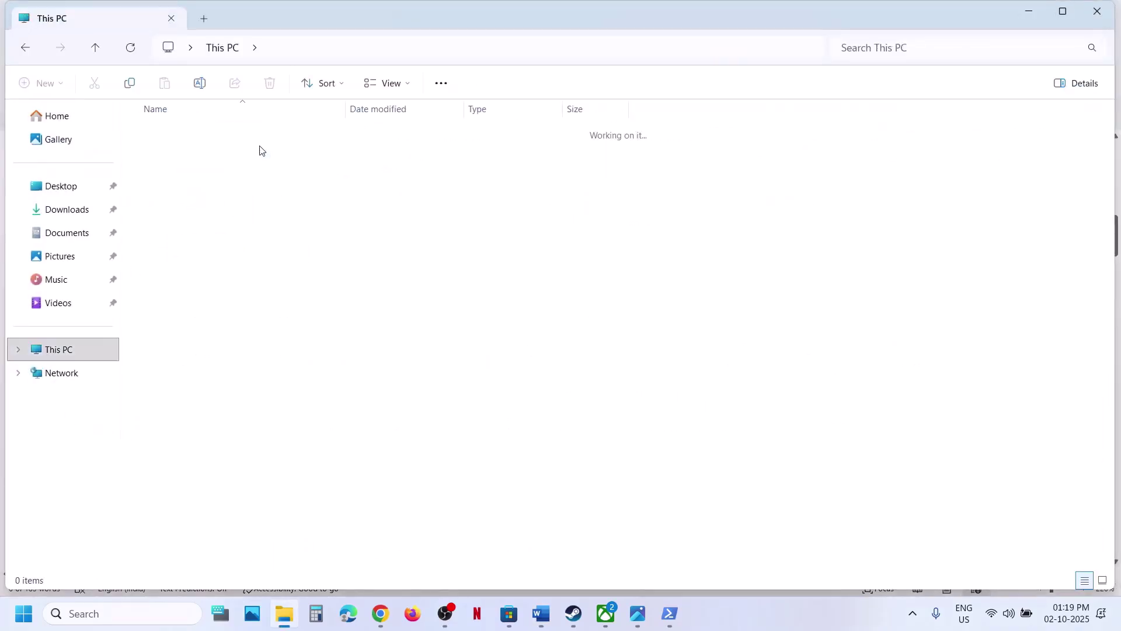
left_click(169, 392)
double_click(170, 392)
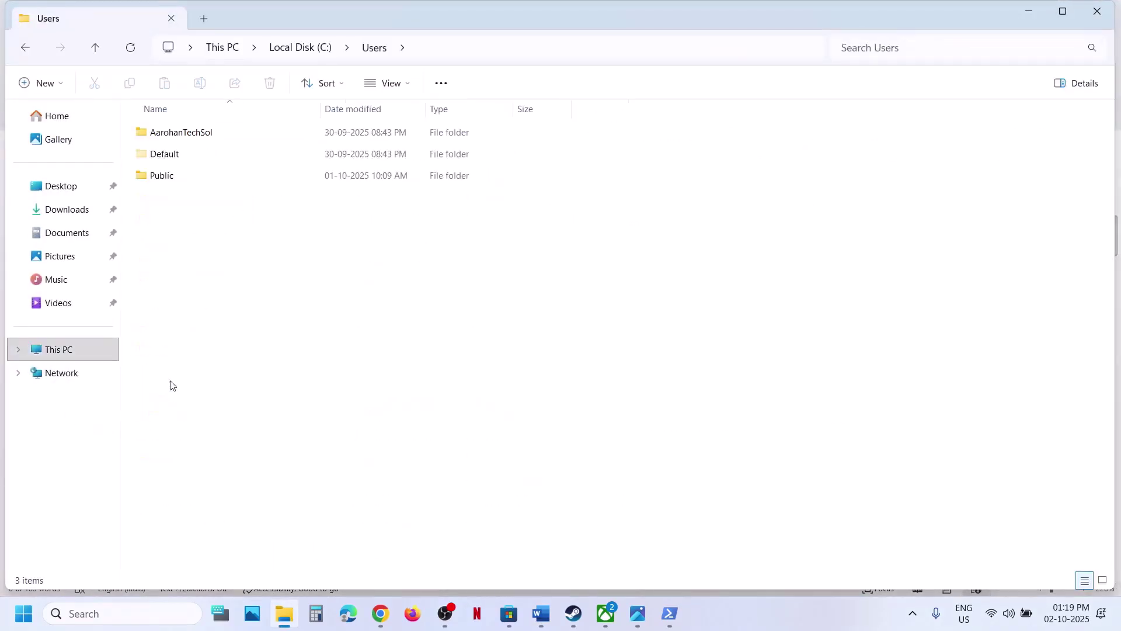
double_click(170, 134)
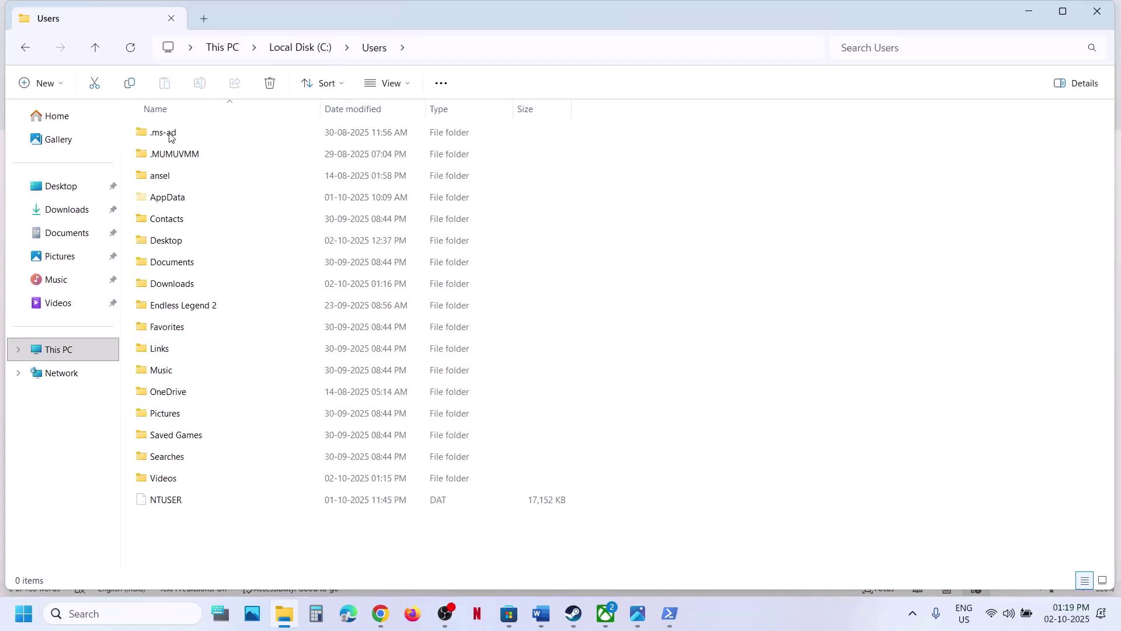
left_click(175, 203)
- Check the hidden items view option and open AppData\Local\Packages
left_click(410, 85)
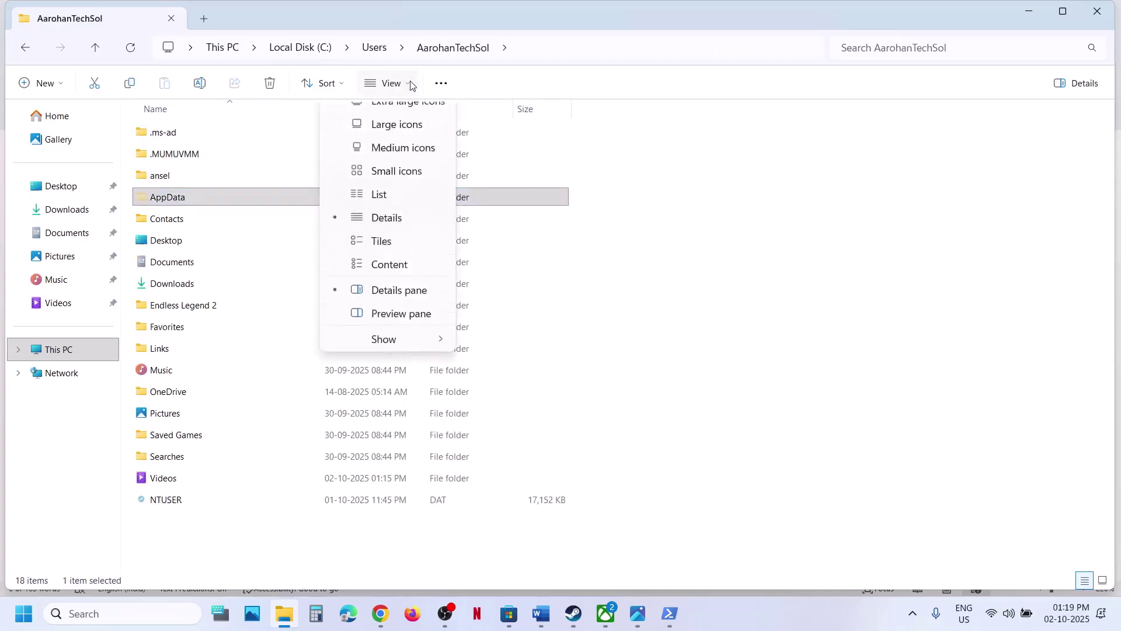
mouse_move(411, 358)
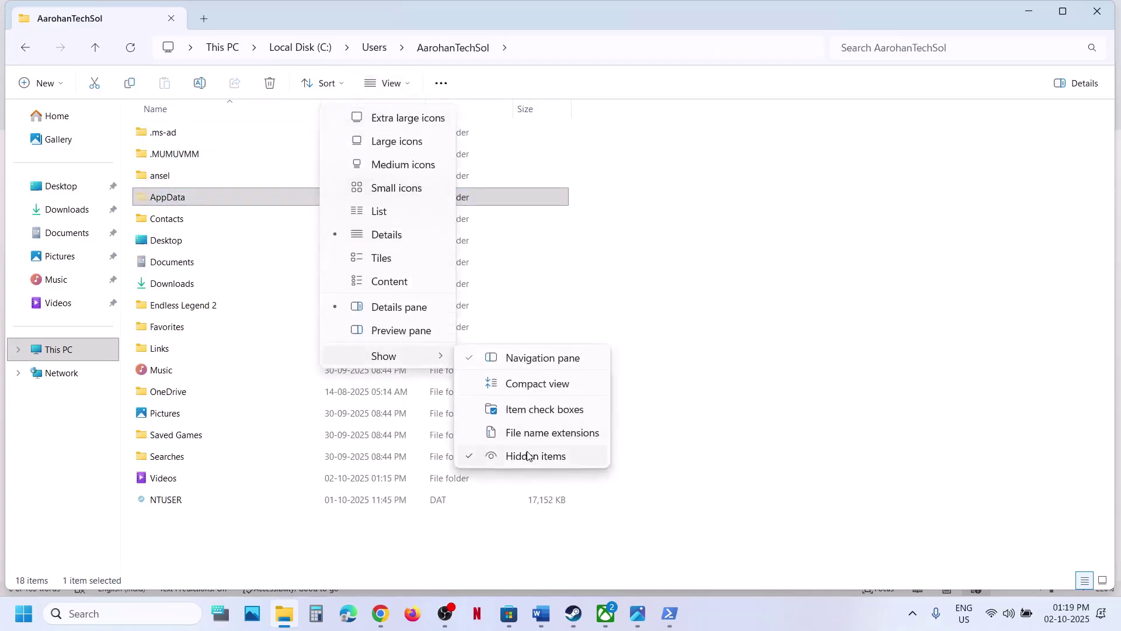
left_click(188, 199)
double_click(188, 199)
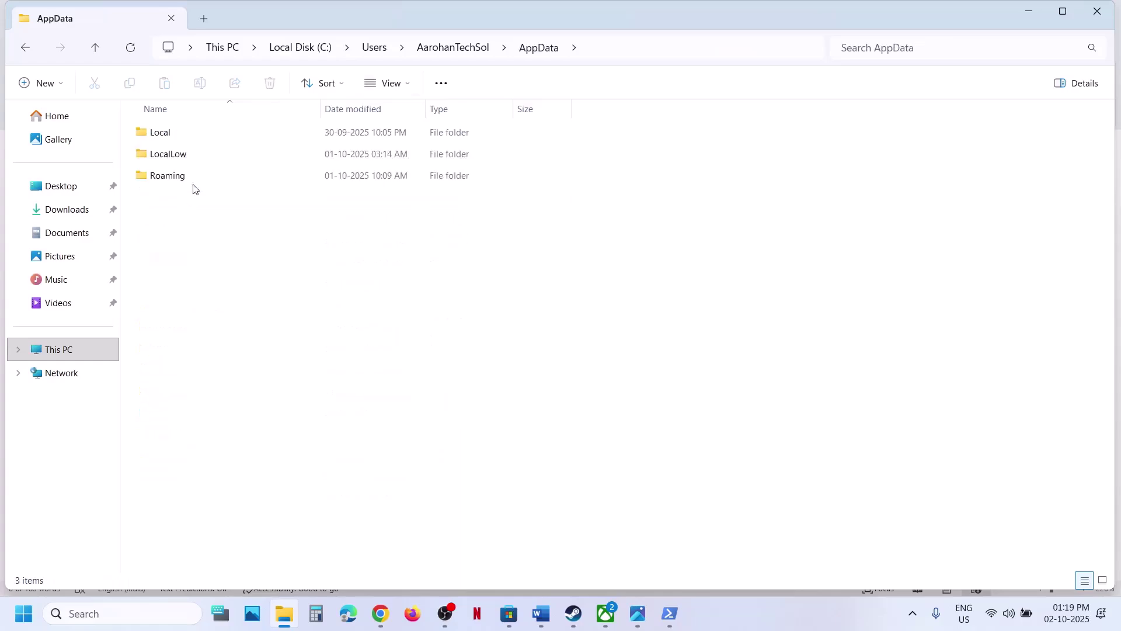
double_click(173, 136)
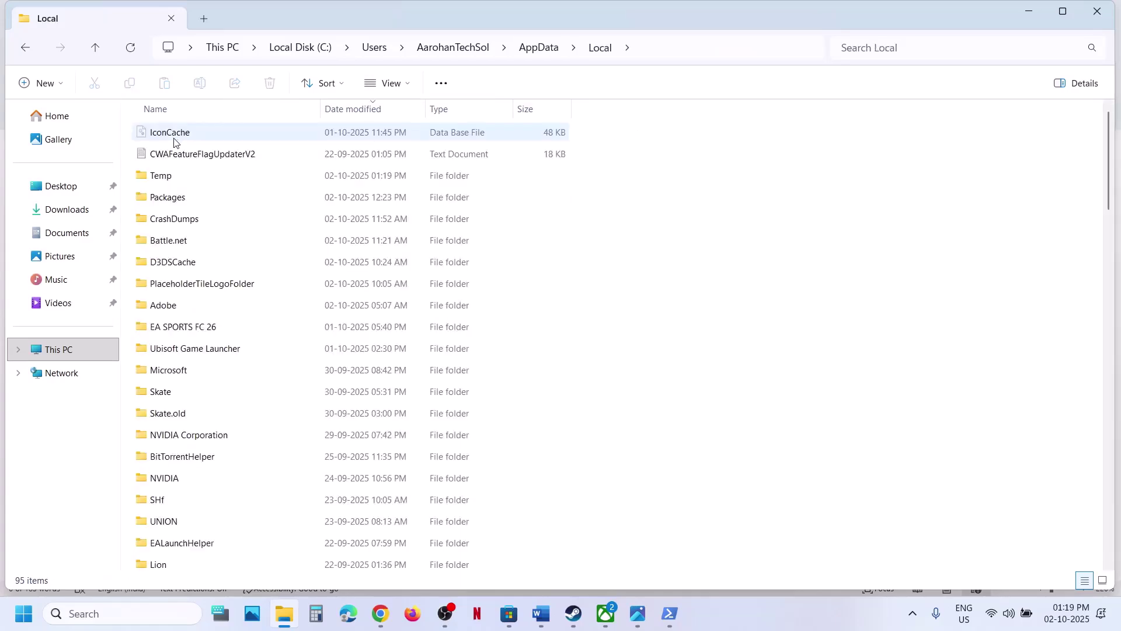
left_click(179, 203)
double_click(198, 204)
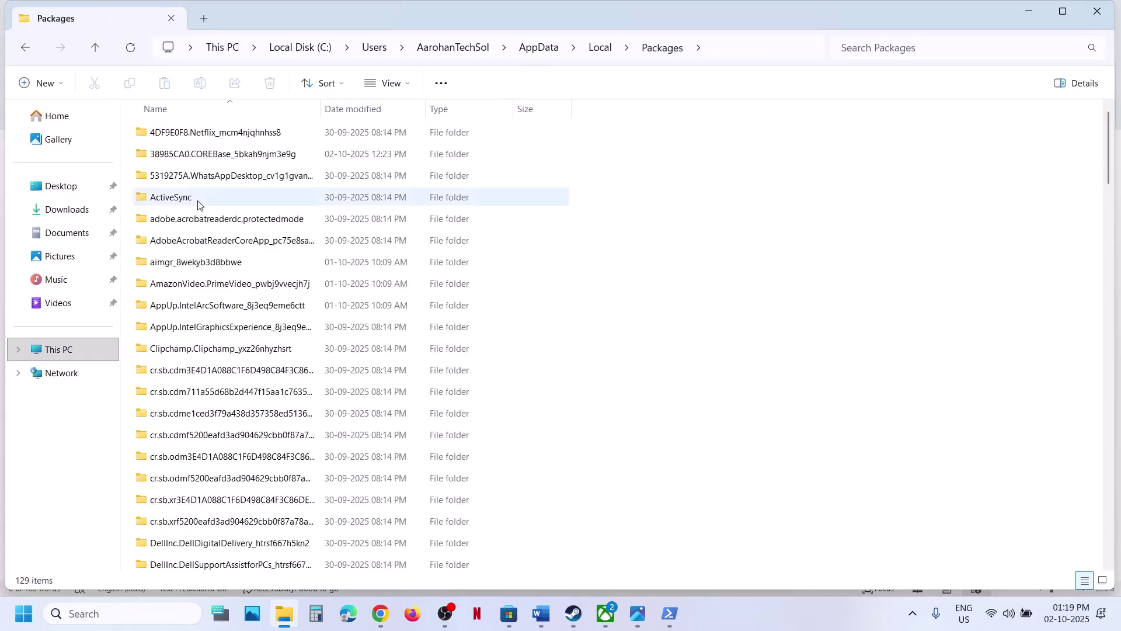
- Open the Microsoft.WindowsStore_8wekyb3d8bbwe package folder
scroll(215, 327, "down", 10)
scroll(215, 327, "down", 10)
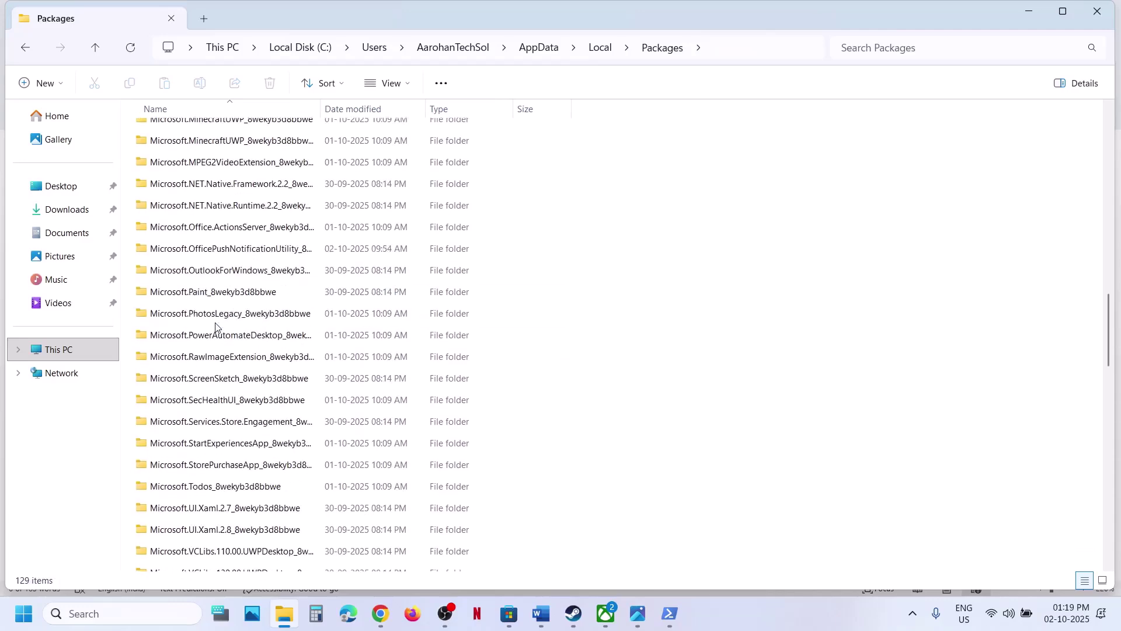
scroll(215, 327, "down", 8)
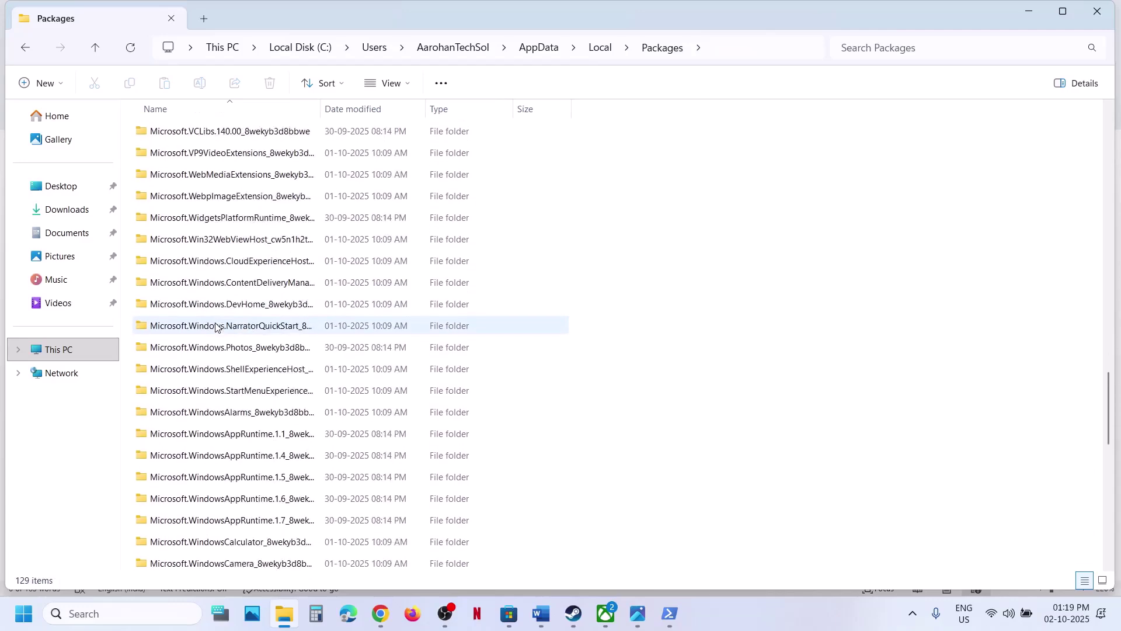
scroll(215, 327, "down", 4)
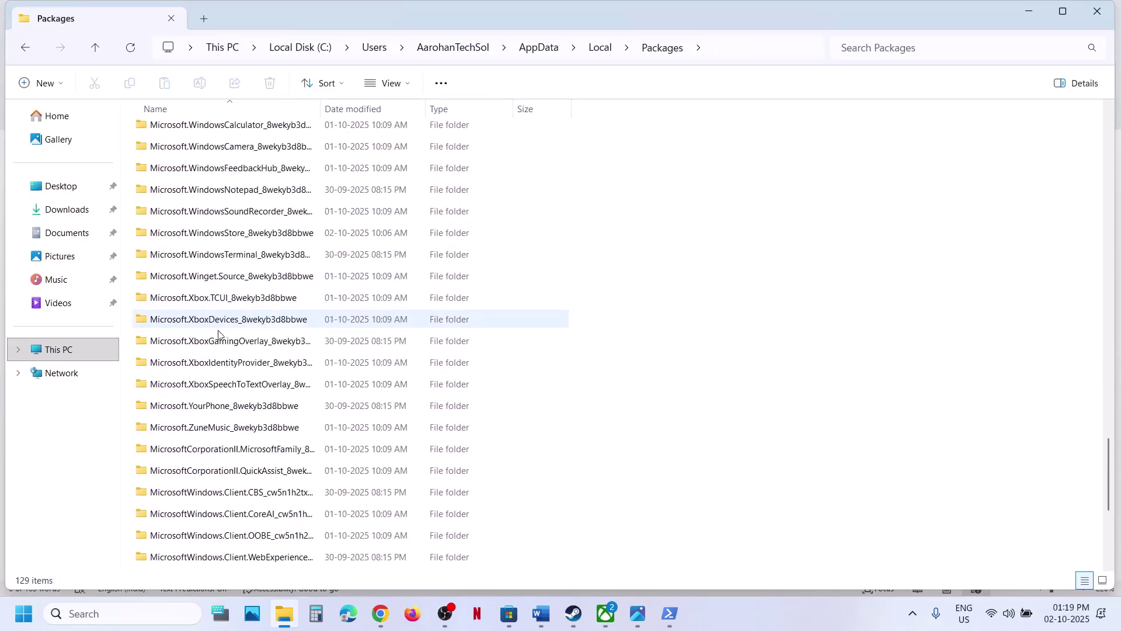
scroll(237, 456, "up", 1)
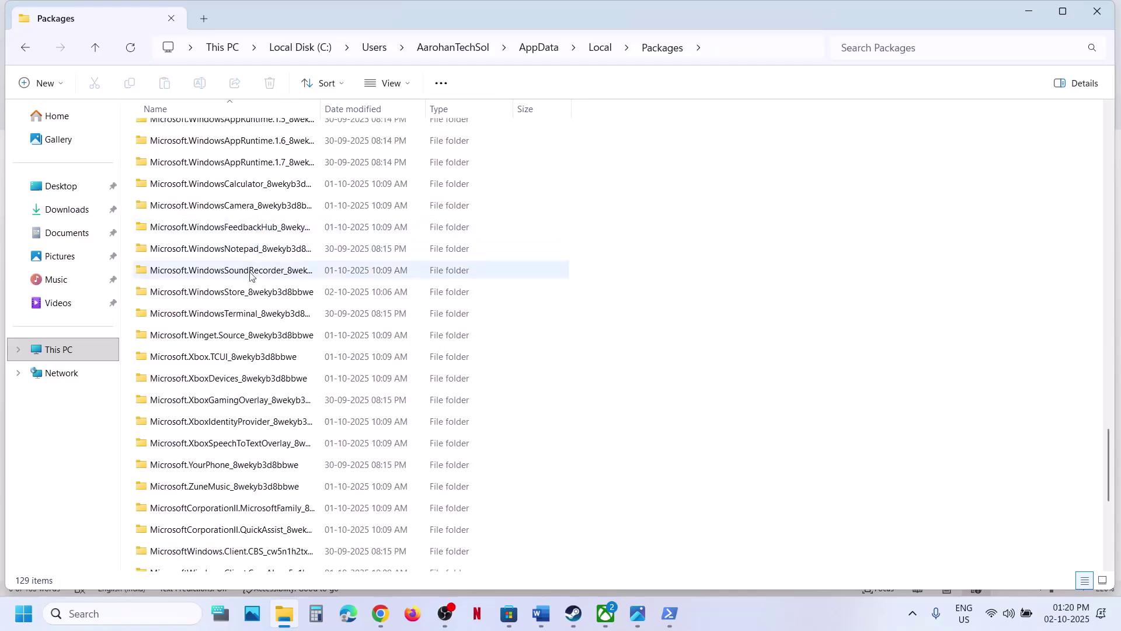
left_click(246, 298)
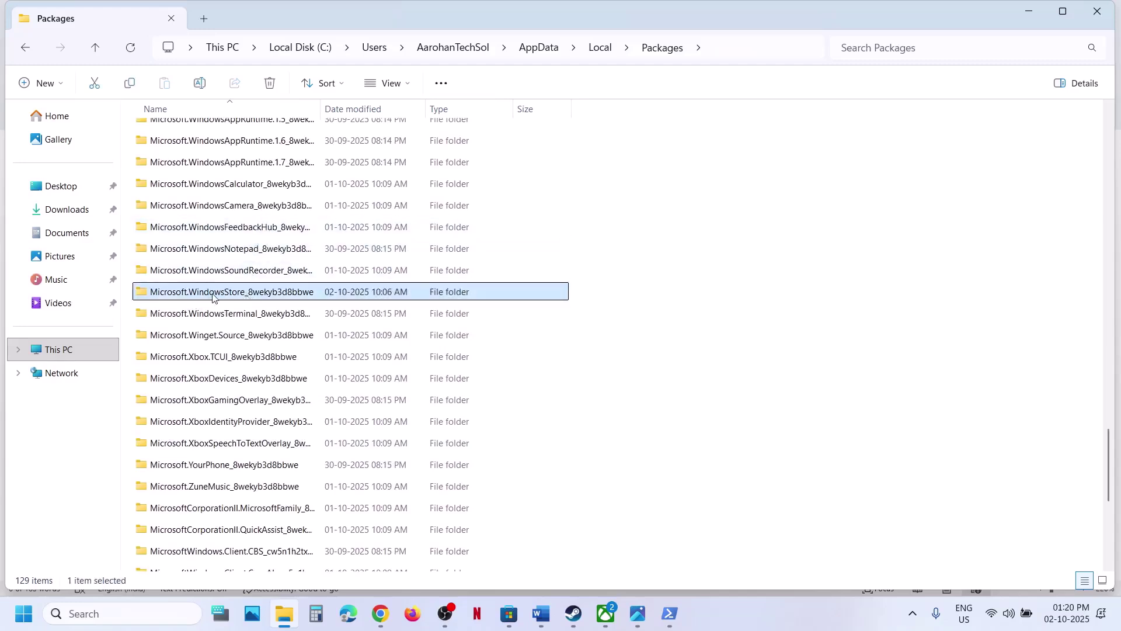
double_click(269, 301)
- Delete the LocalCache folder and close File Explorer
left_click(194, 184)
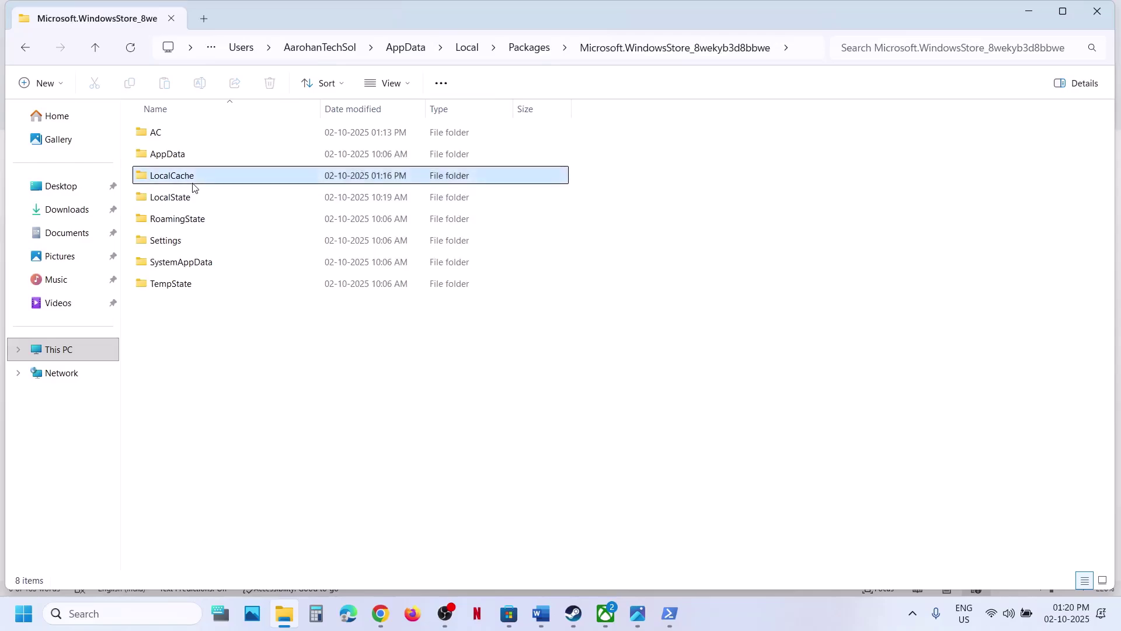
right_click(195, 186)
left_click(349, 197)
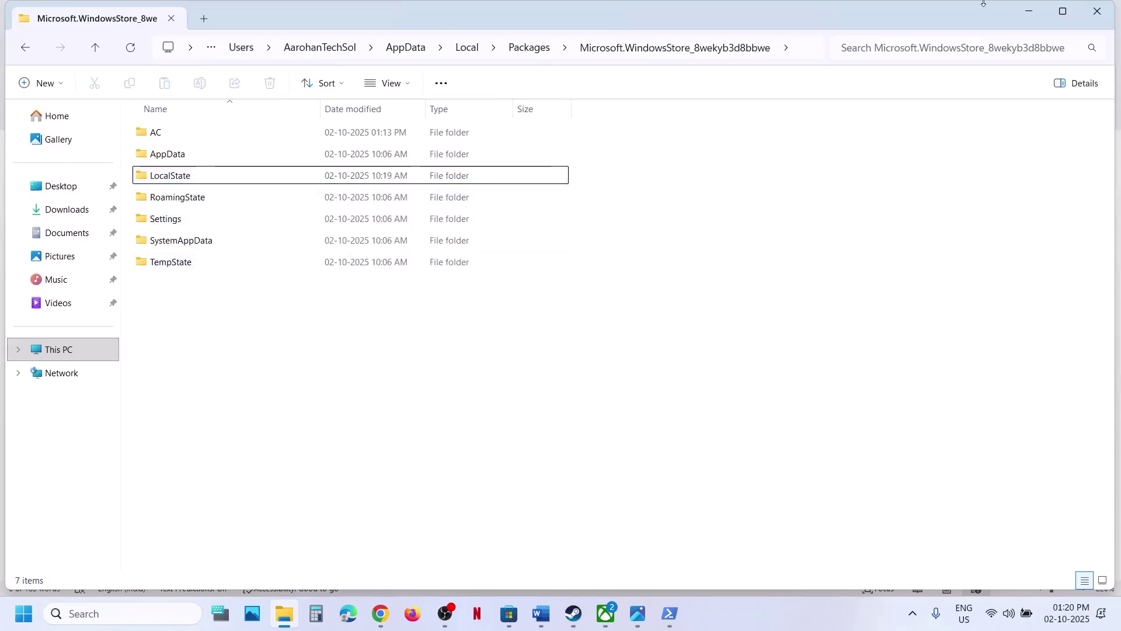
left_click(1097, 11)
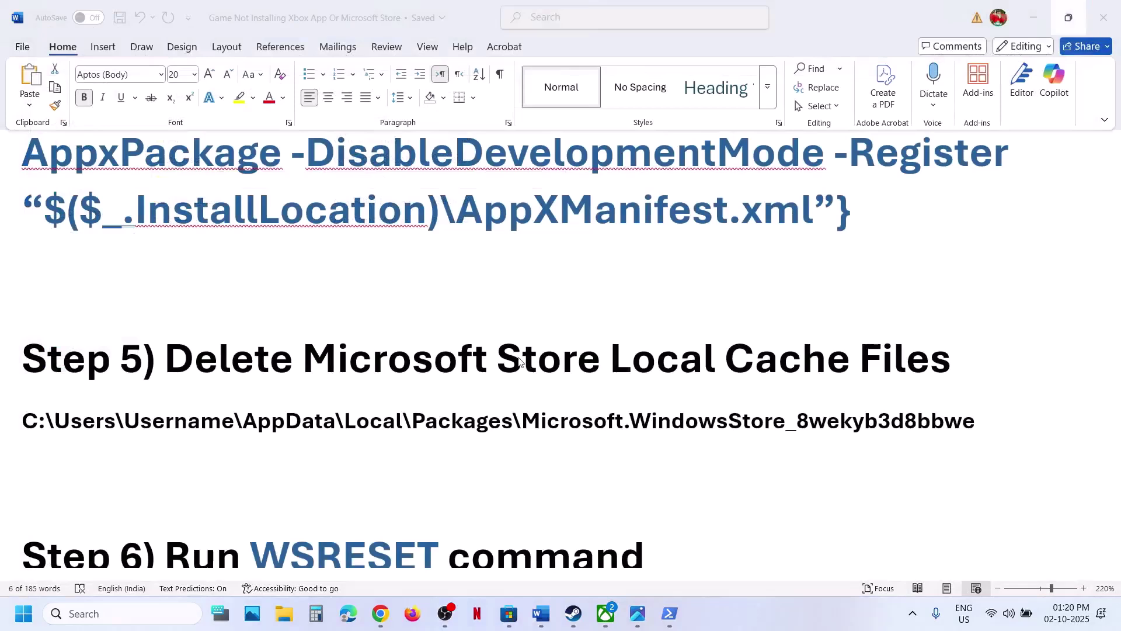
- Run wsreset from taskbar search to reset the Store cache, then return to the Word guide
scroll(439, 461, "down", 3)
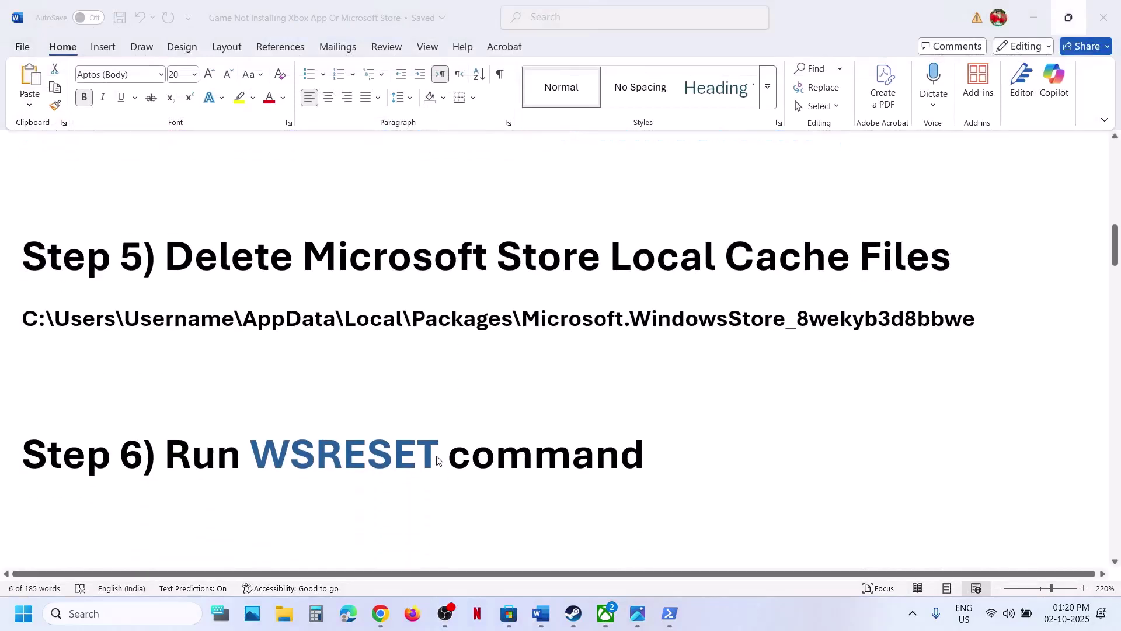
double_click(367, 453, "ctrl")
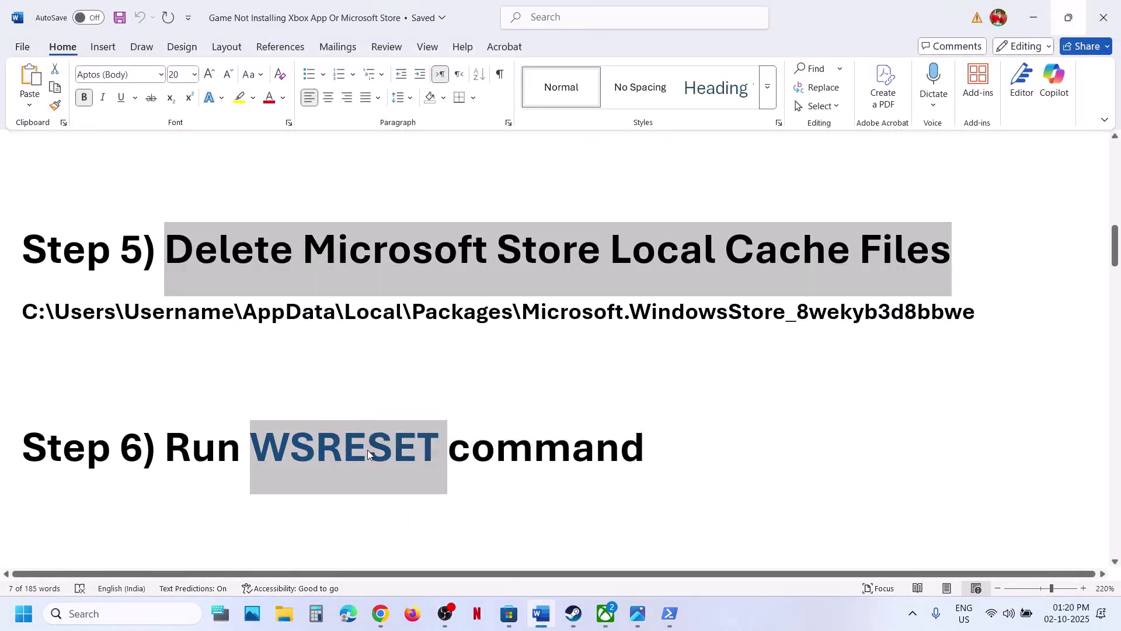
left_click(111, 611)
type("Delete Microsoft Store Local Cache Files")
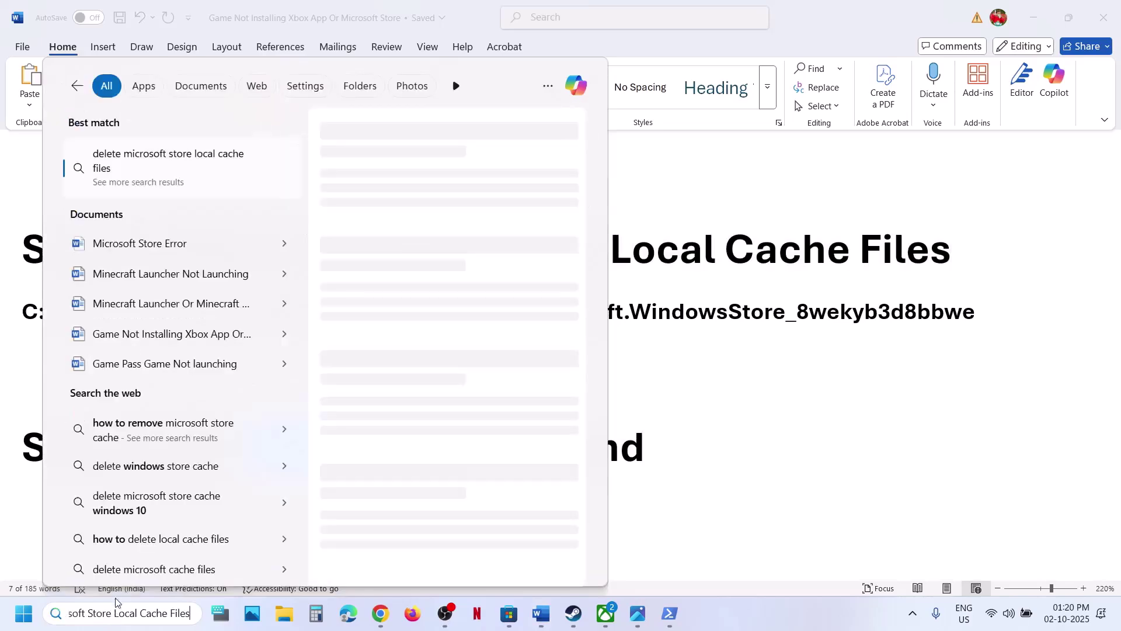
key("ctrl+a")
type("wsreset")
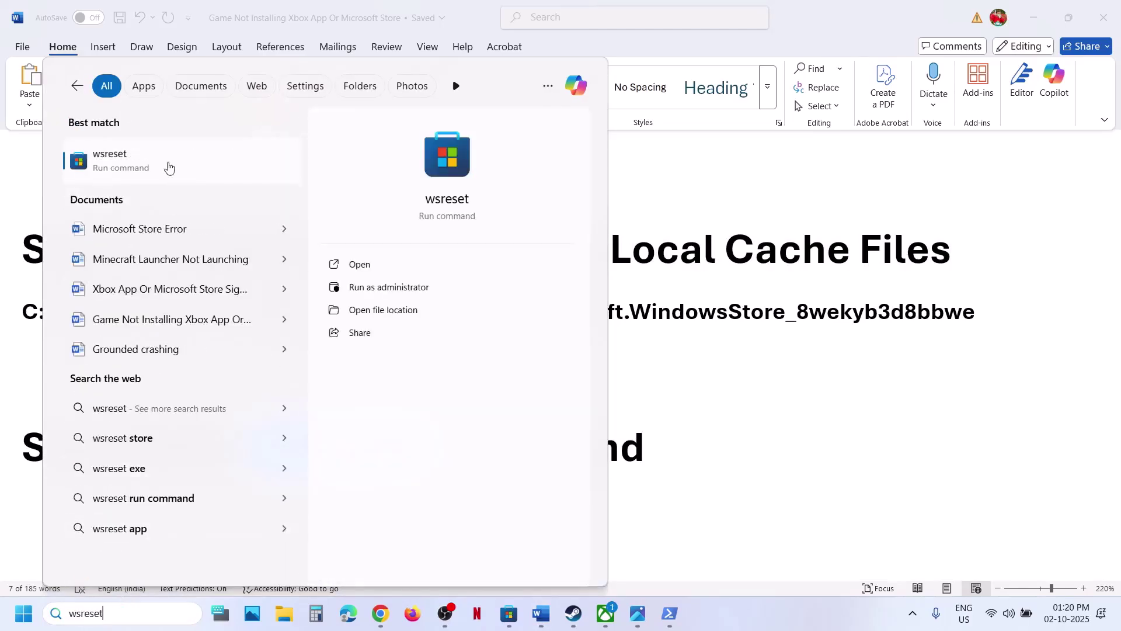
left_click(133, 175)
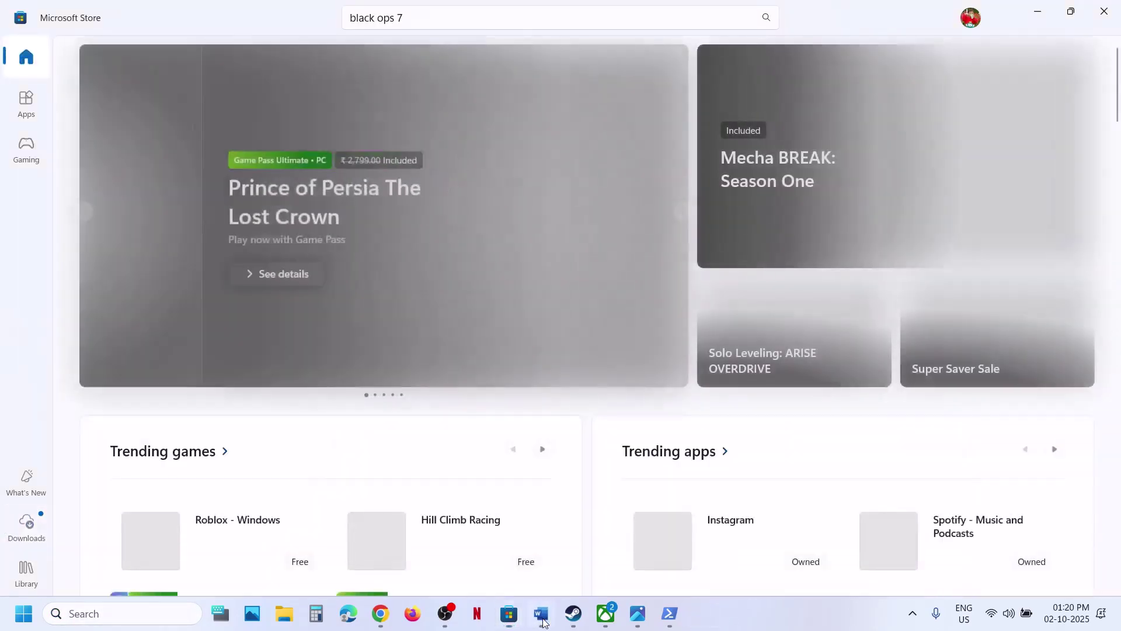
left_click(541, 613)
scroll(366, 418, "down", 3)
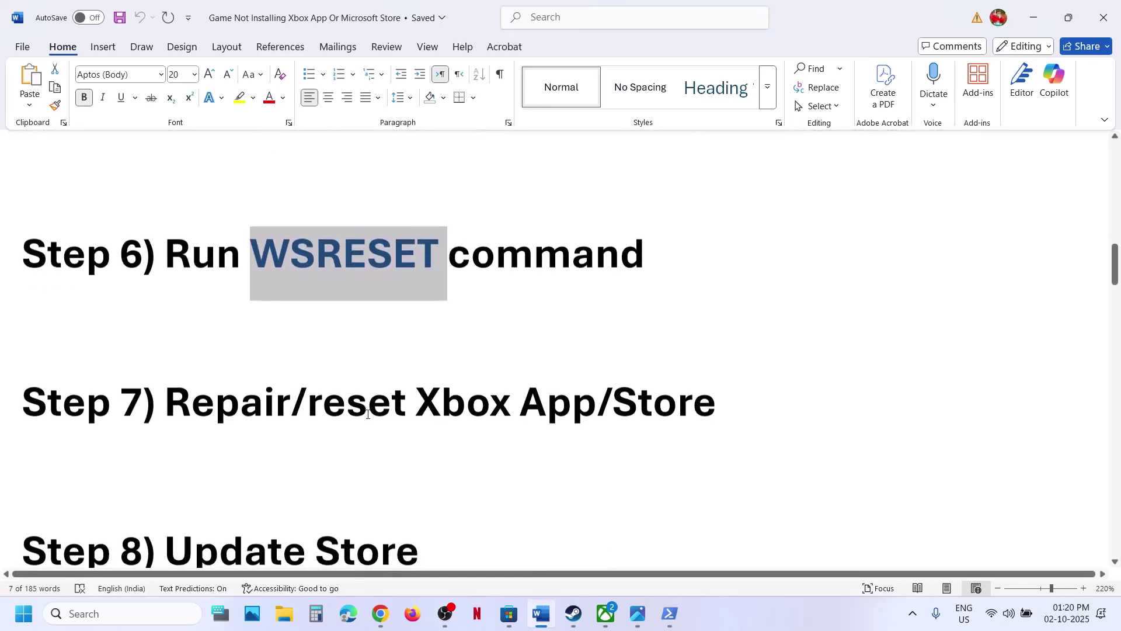
- Open the Xbox app's settings page from a search for 'xbox'
left_click(117, 613)
type("xbox")
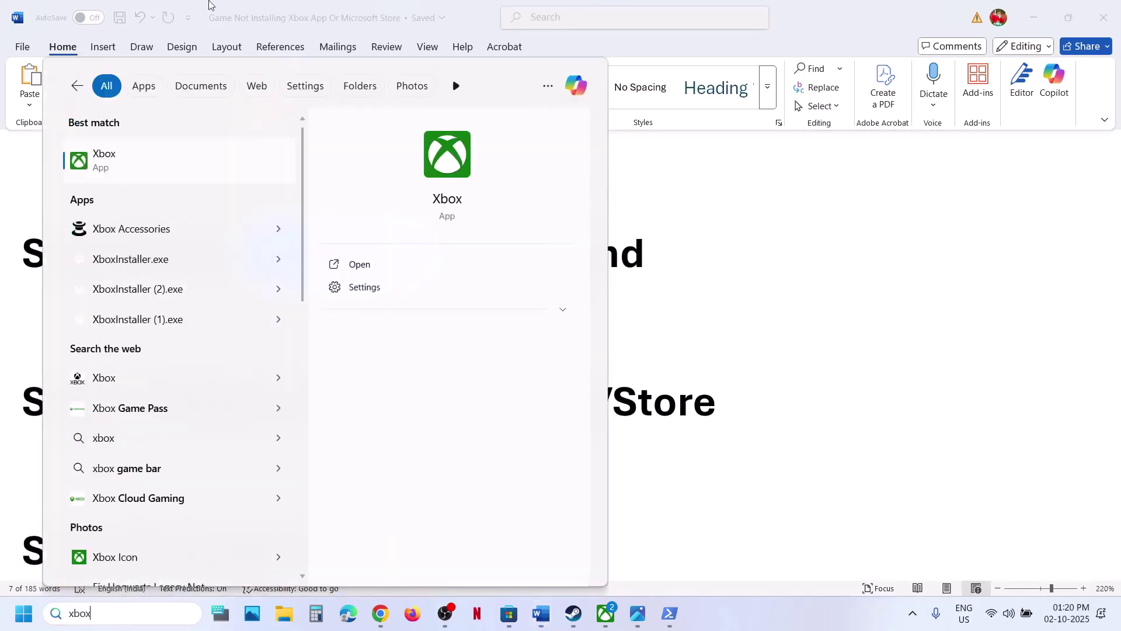
right_click(129, 153)
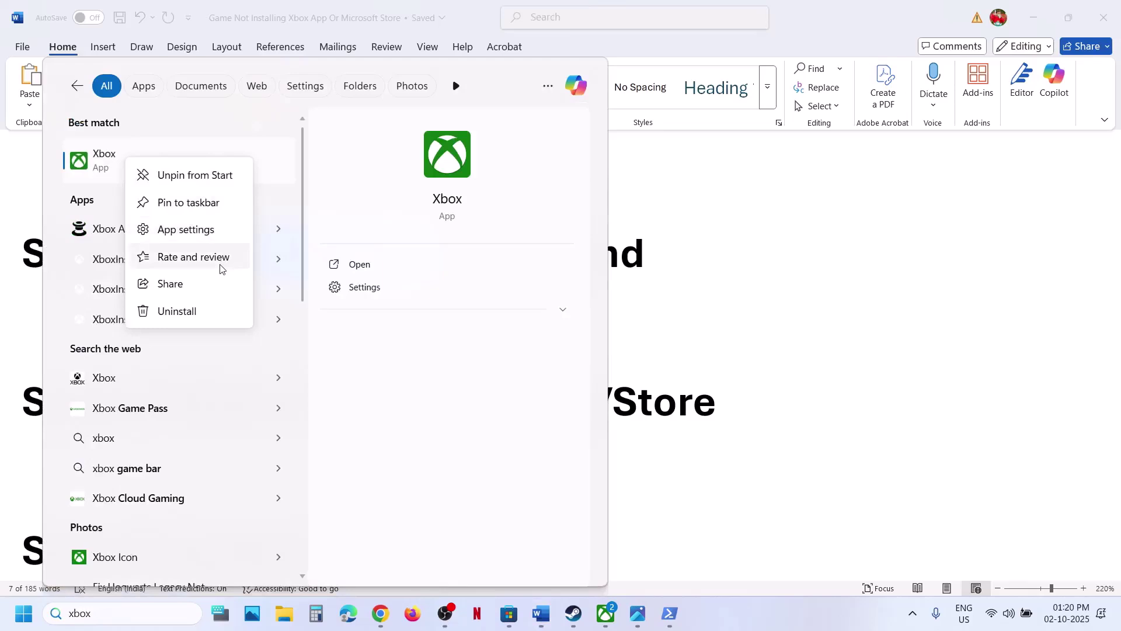
left_click(189, 229)
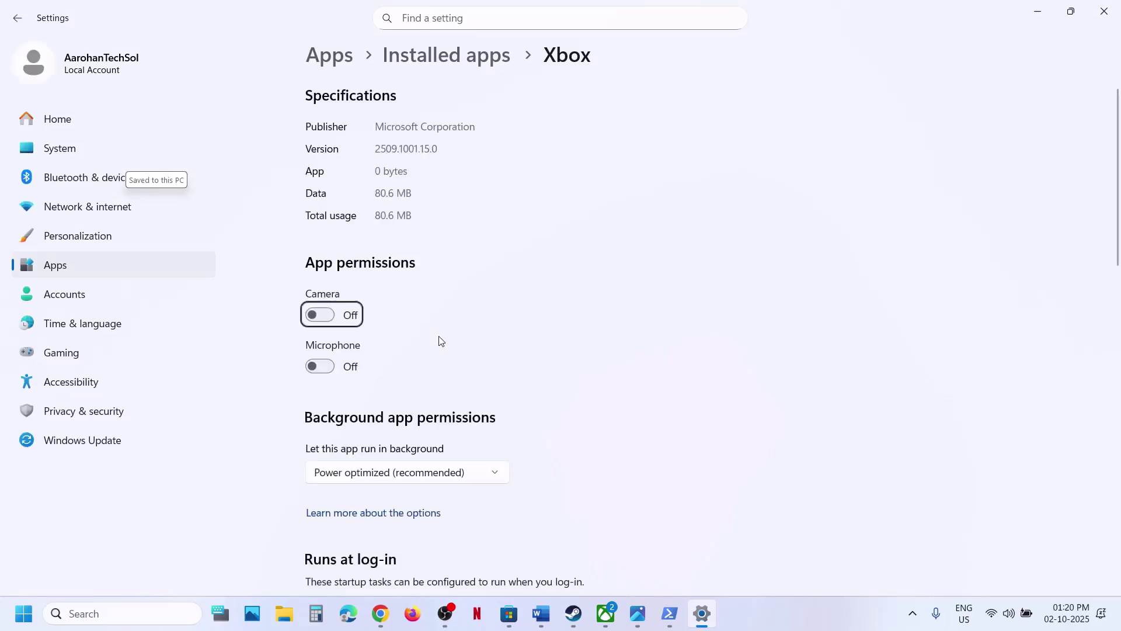
- Terminate and repair the Xbox app, then reset its data and confirm the reset
scroll(441, 341, "down", 10)
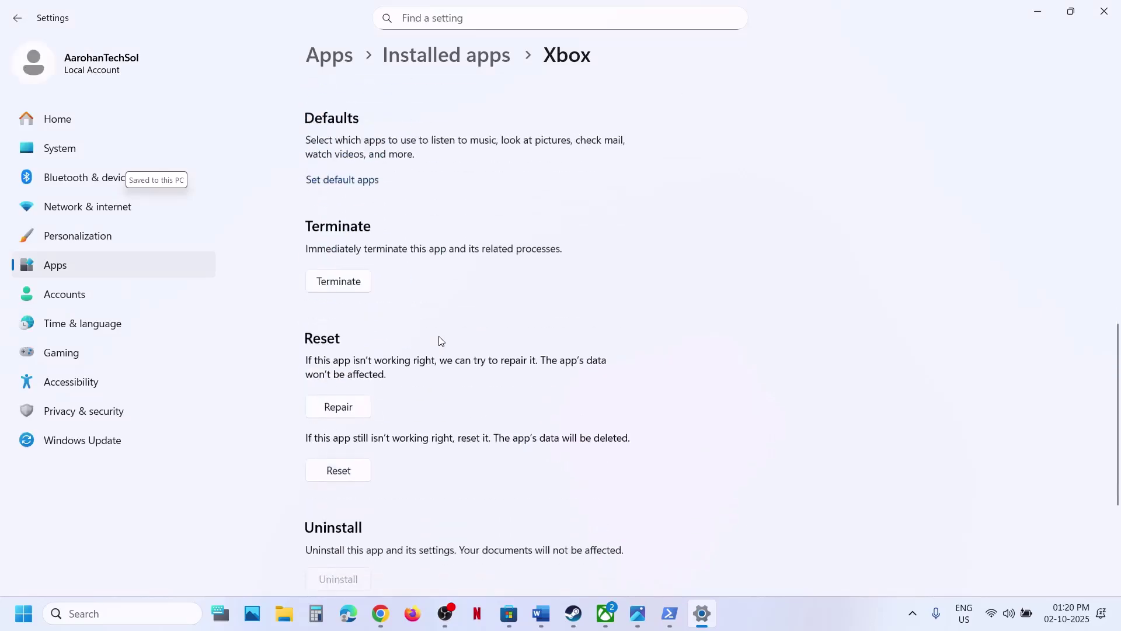
left_click(342, 291)
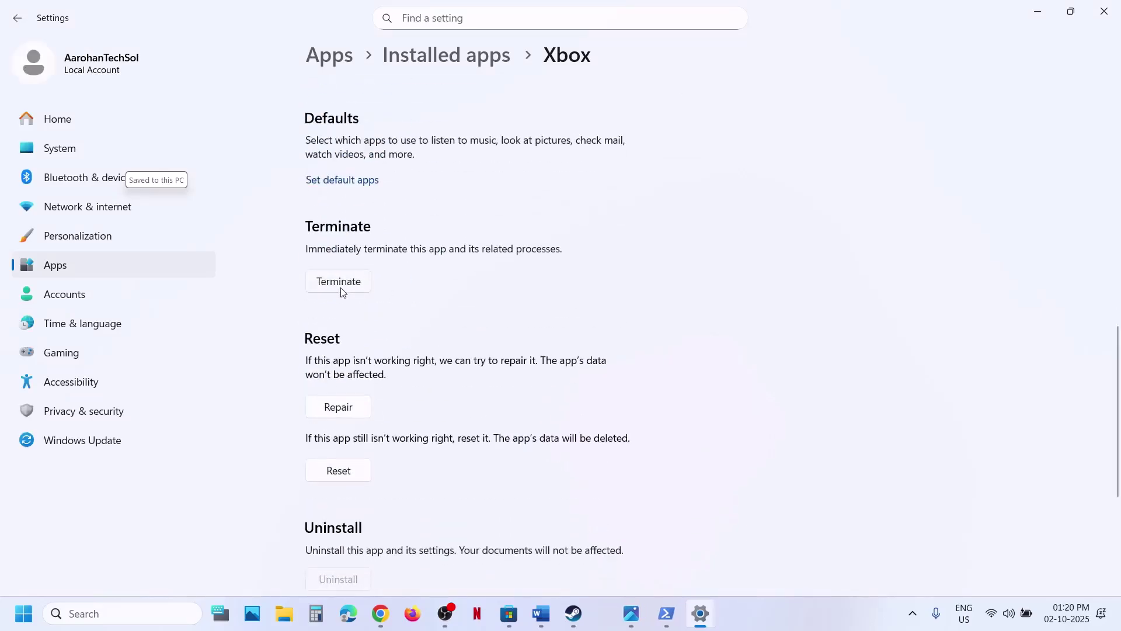
left_click(348, 411)
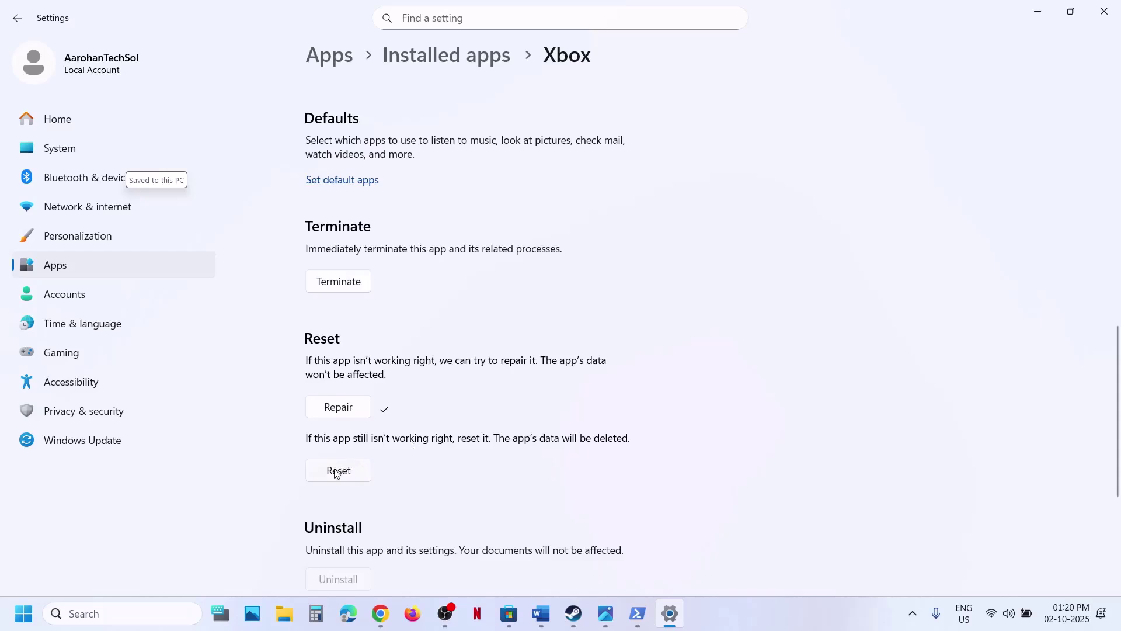
left_click(337, 473)
left_click(403, 432)
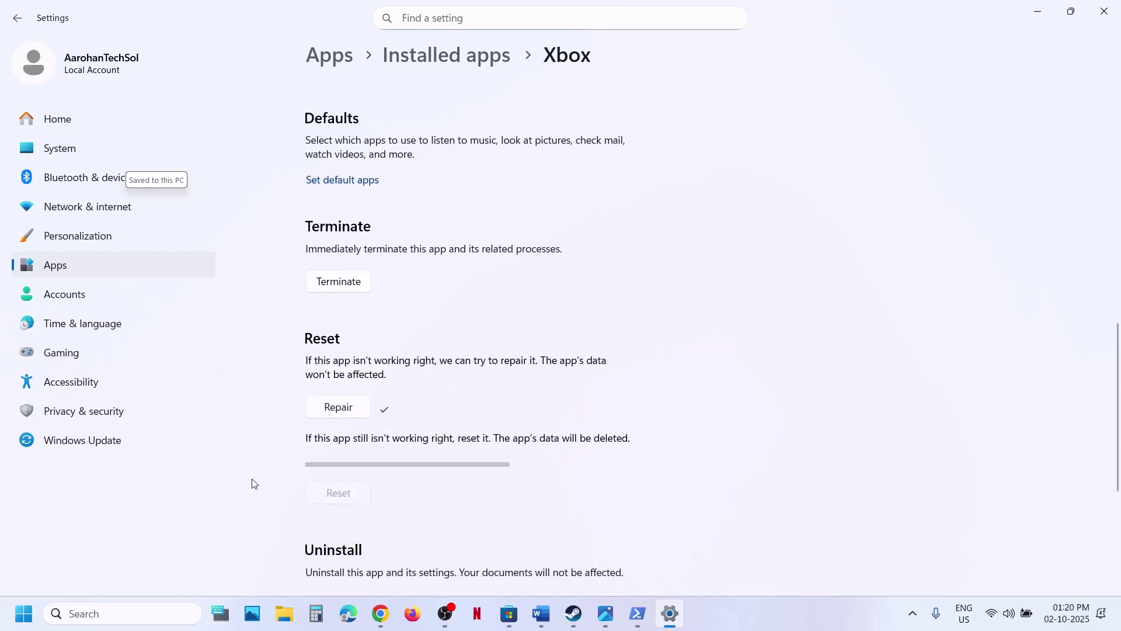
- Relaunch the Xbox app from search, dismiss Get ready to play, and open Hogwarts Legacy
left_click(145, 605)
type("xbox")
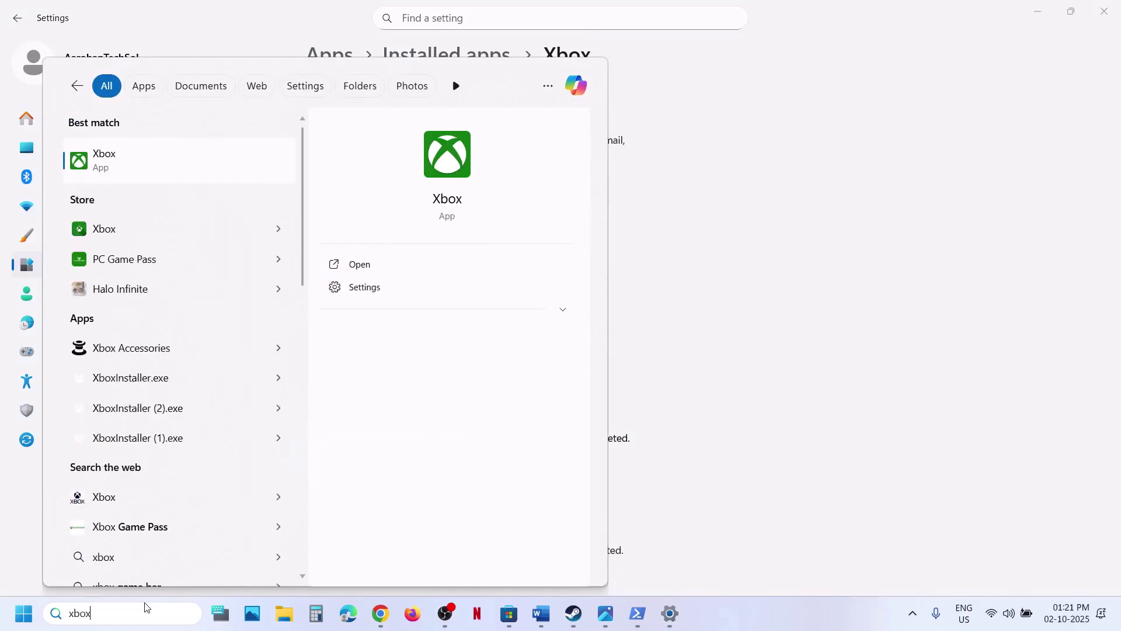
key("Return")
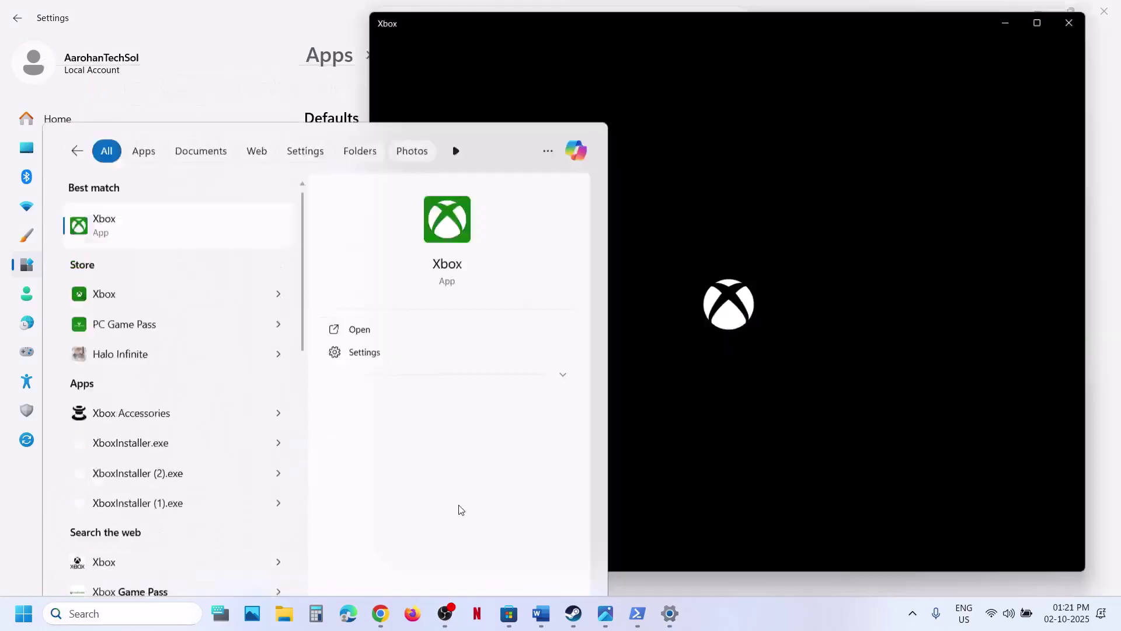
left_click(134, 621)
type("xbox")
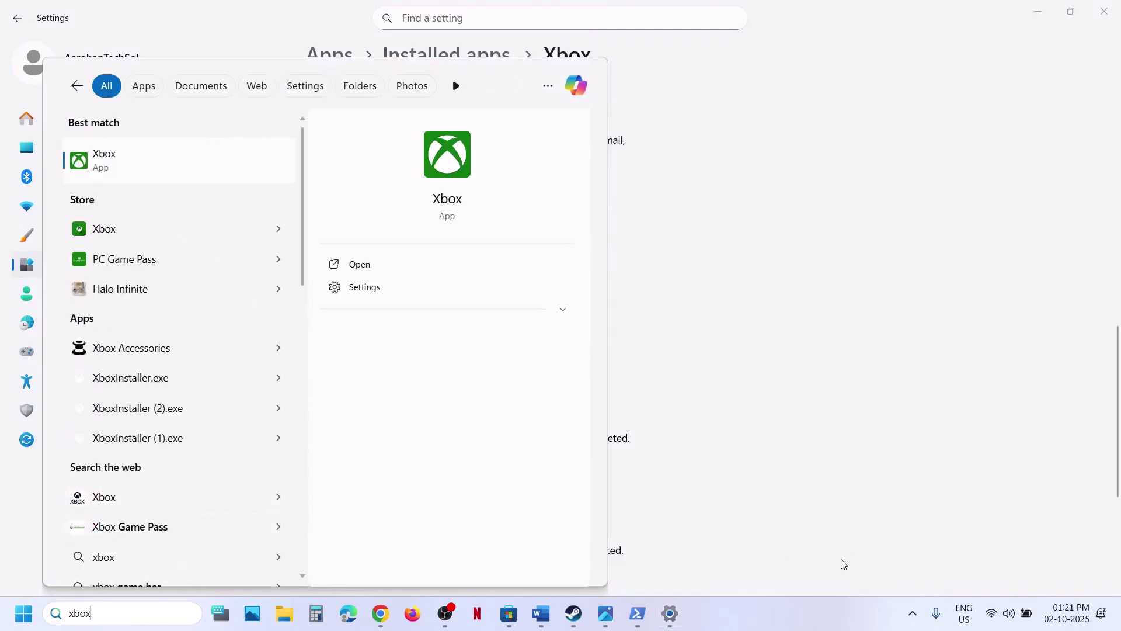
left_click(815, 601)
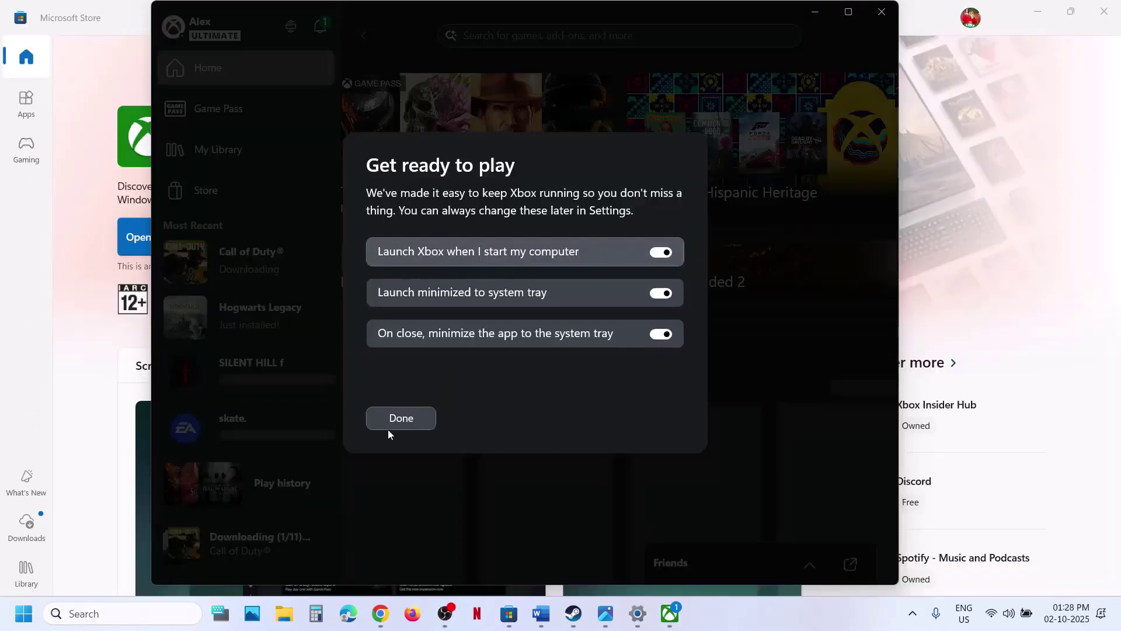
left_click(396, 420)
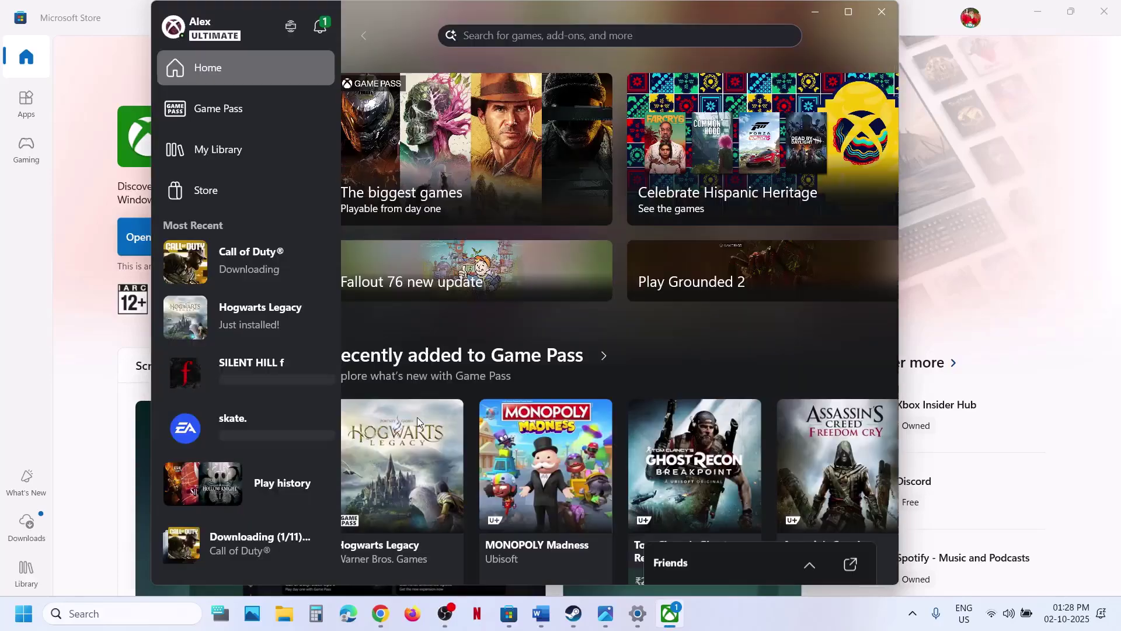
left_click(417, 417)
- Repair Microsoft Store in its app settings, then reset its data and confirm
left_click(175, 613)
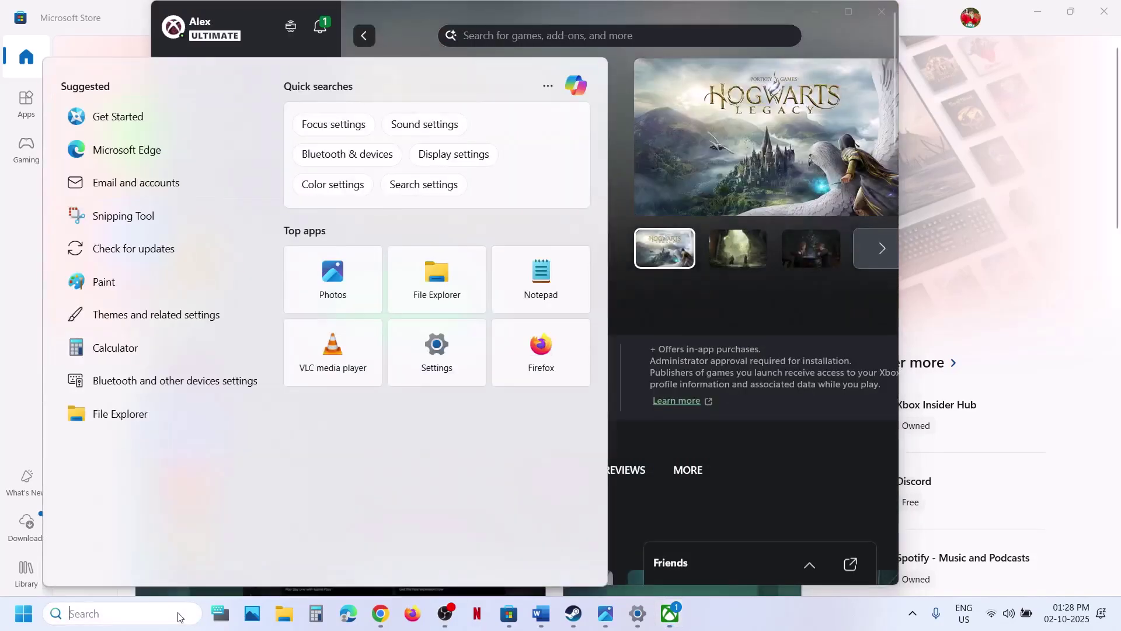
type("store")
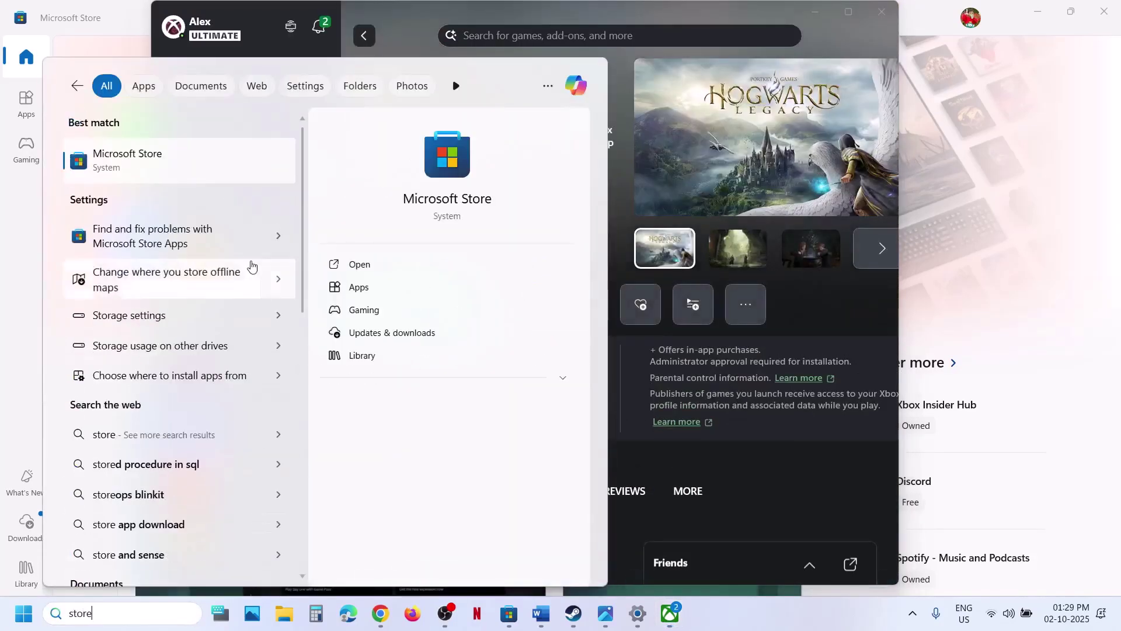
right_click(180, 170)
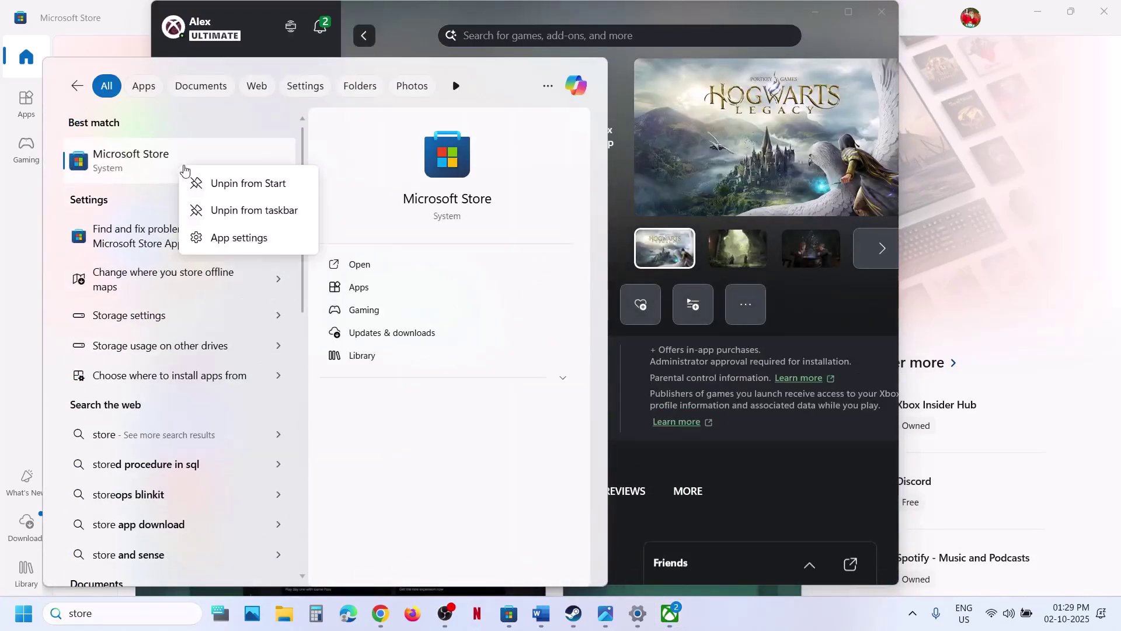
left_click(242, 236)
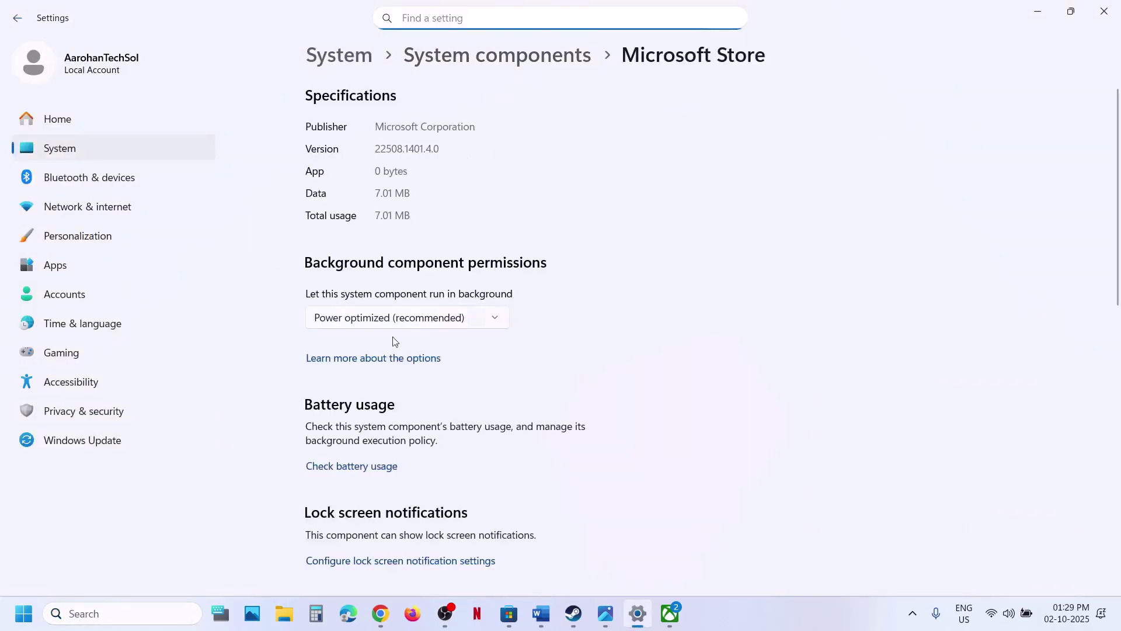
scroll(392, 362, "down", 8)
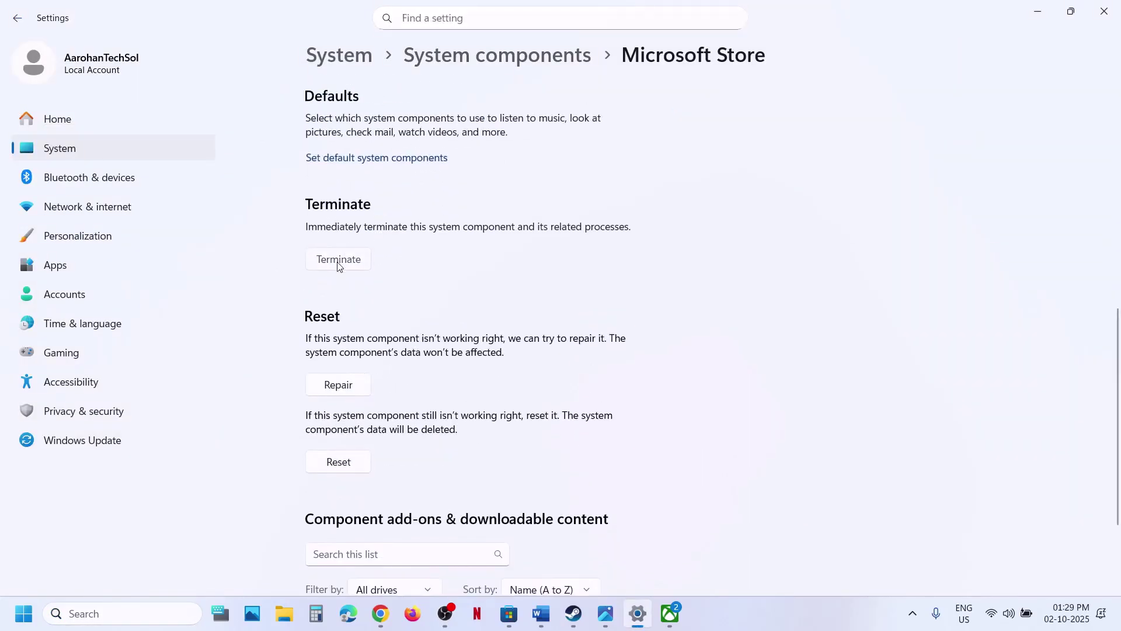
left_click(350, 391)
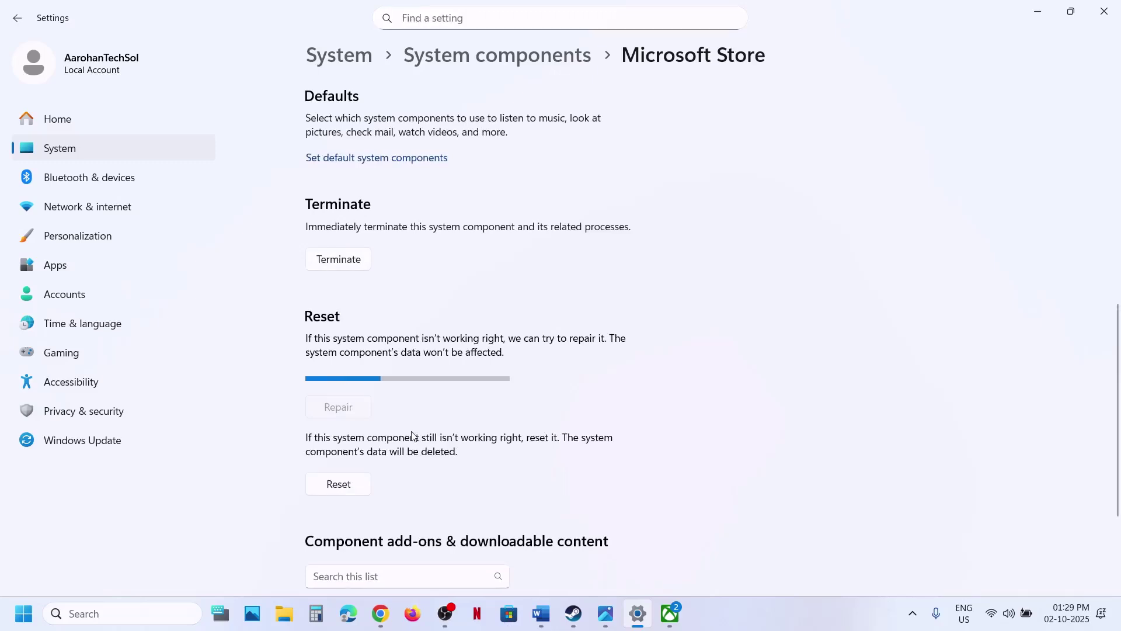
left_click(347, 470)
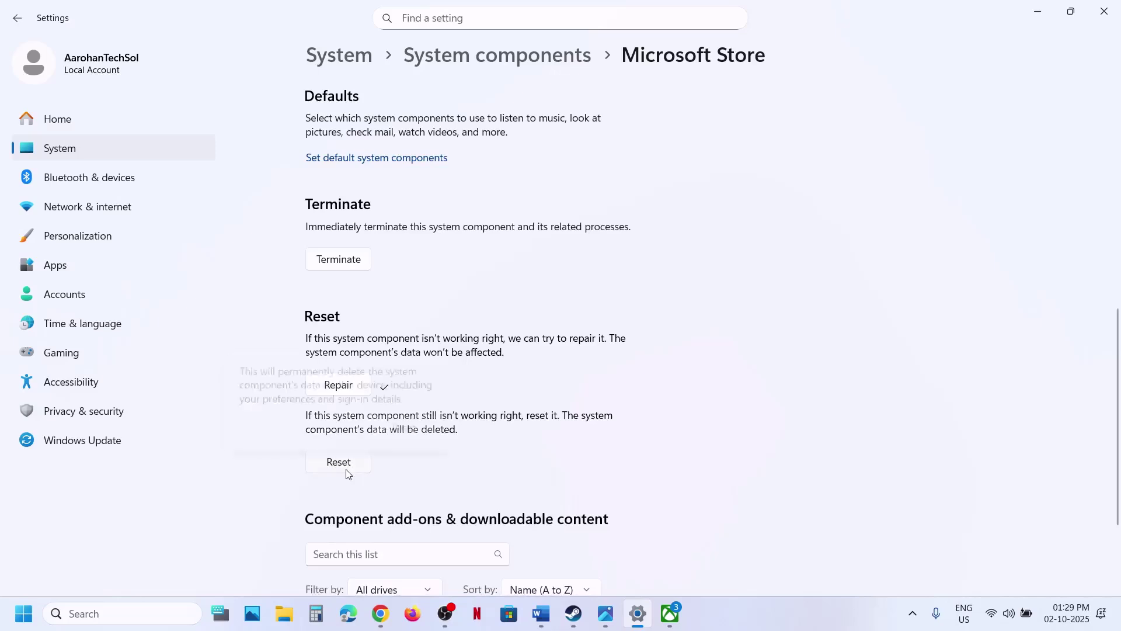
left_click(403, 424)
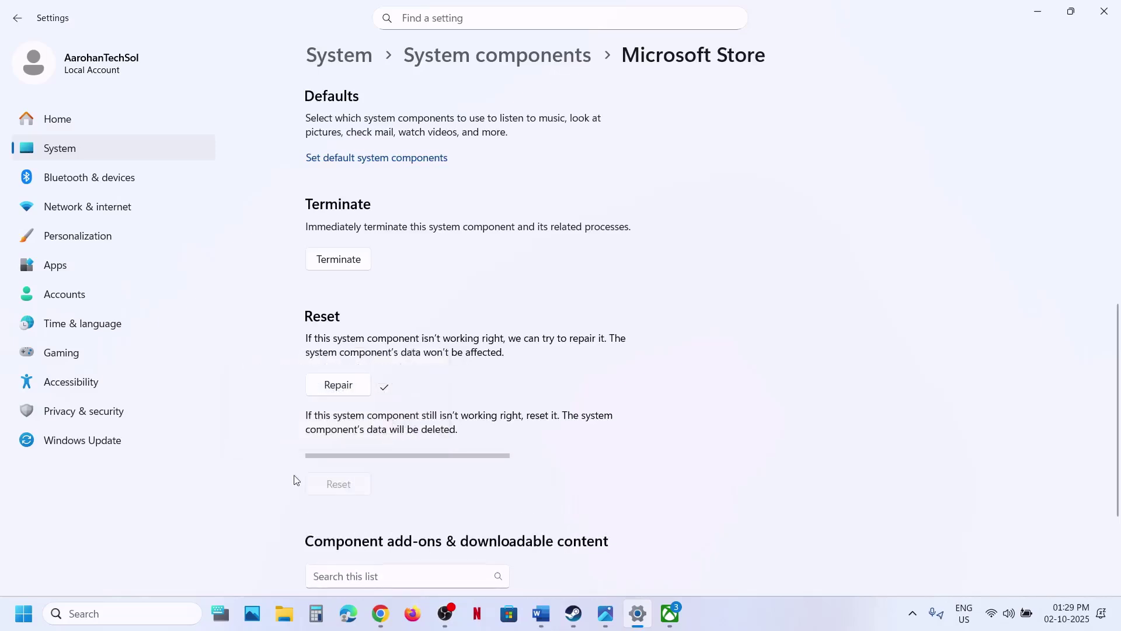
- Launch Microsoft Store from a search for 'store'
left_click(112, 615)
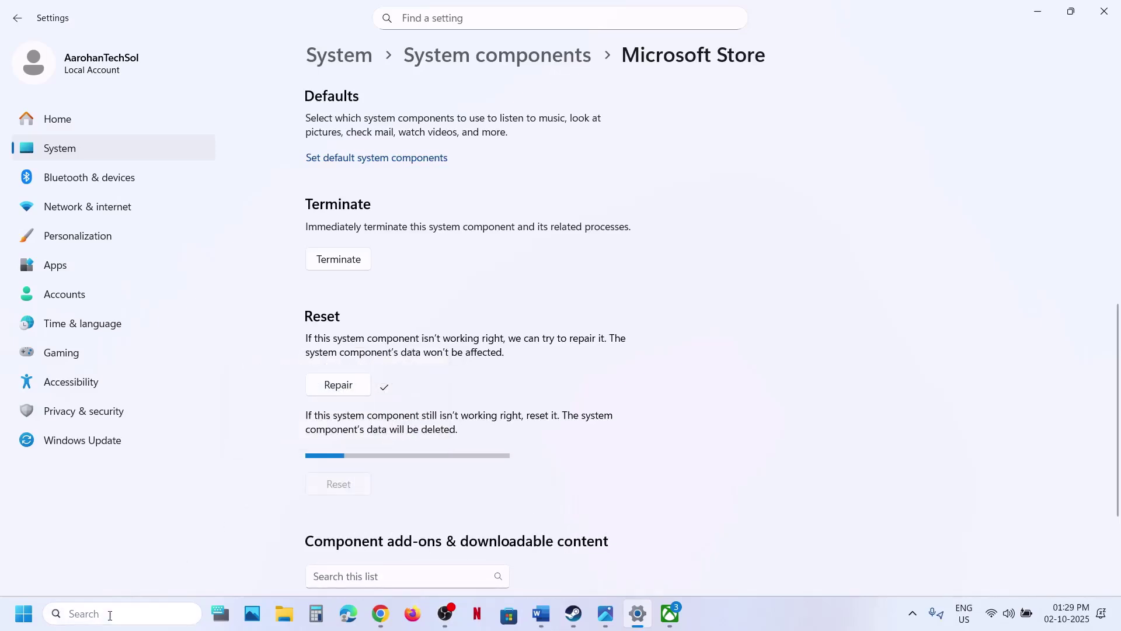
type("store")
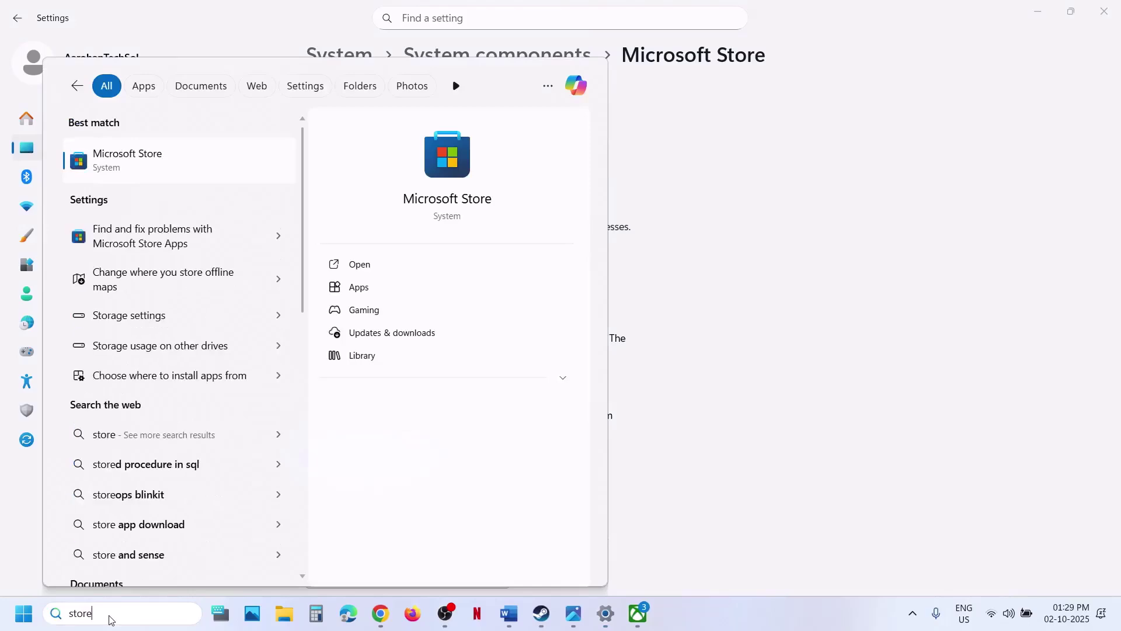
key("Return")
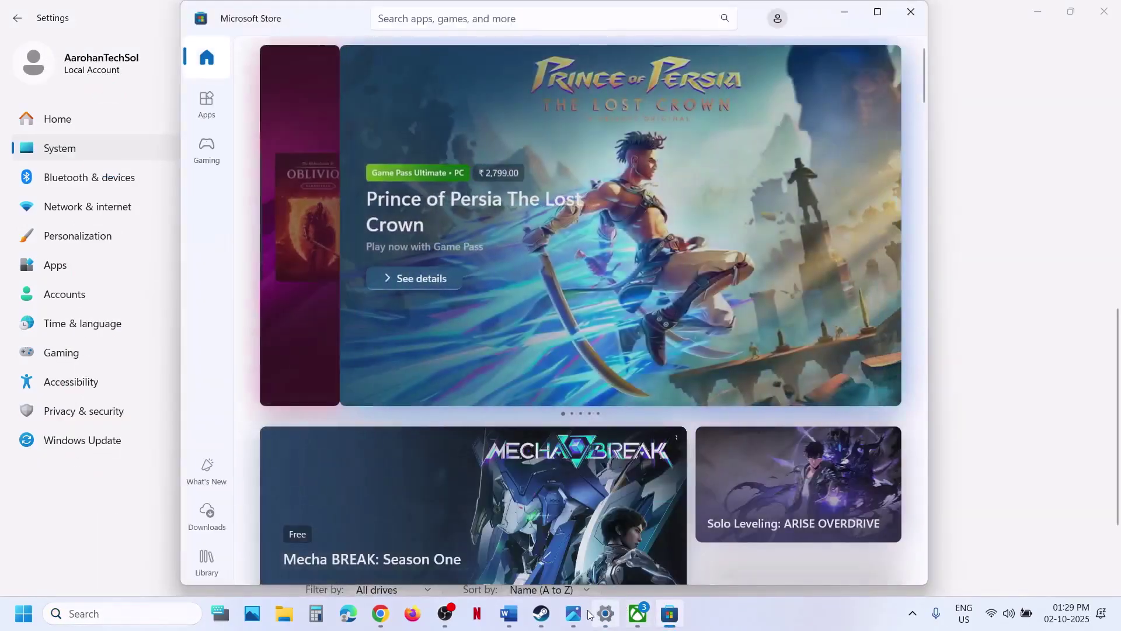
- Review the troubleshooting document, then bring Microsoft Store back and maximize it
left_click(521, 624)
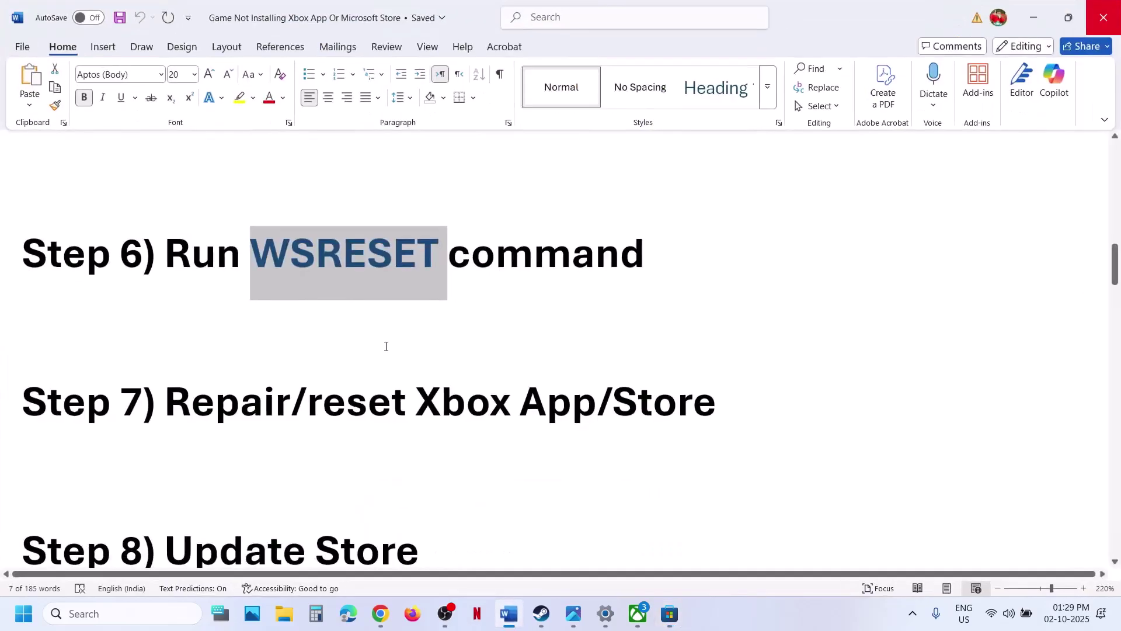
scroll(386, 345, "down", 4)
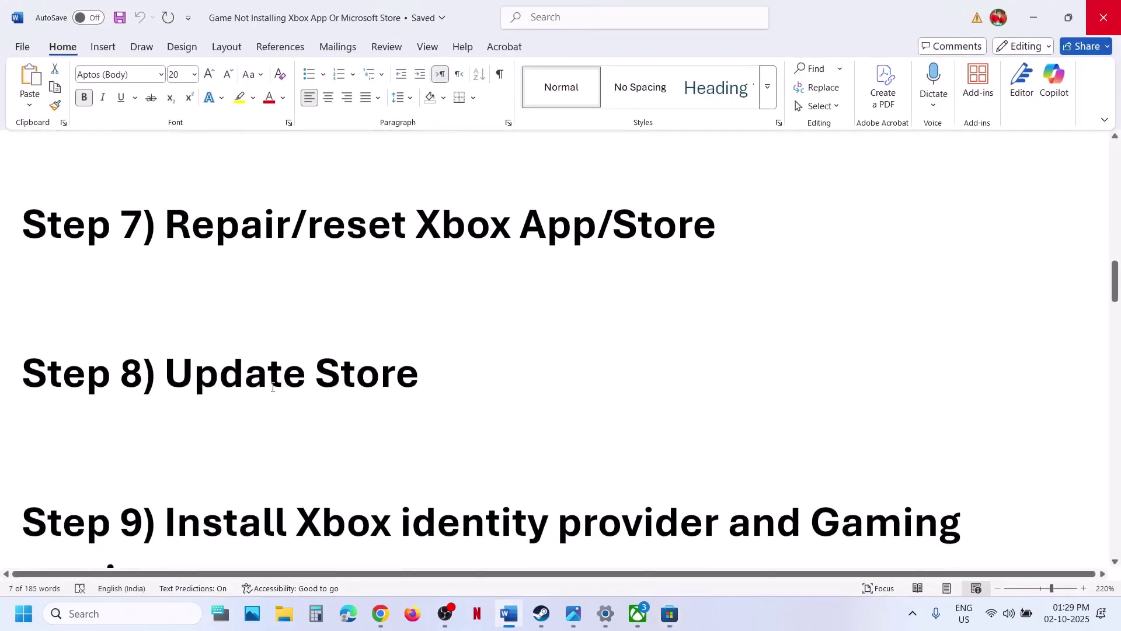
scroll(275, 376, "up", 1)
left_click_drag(467, 418, 165, 415)
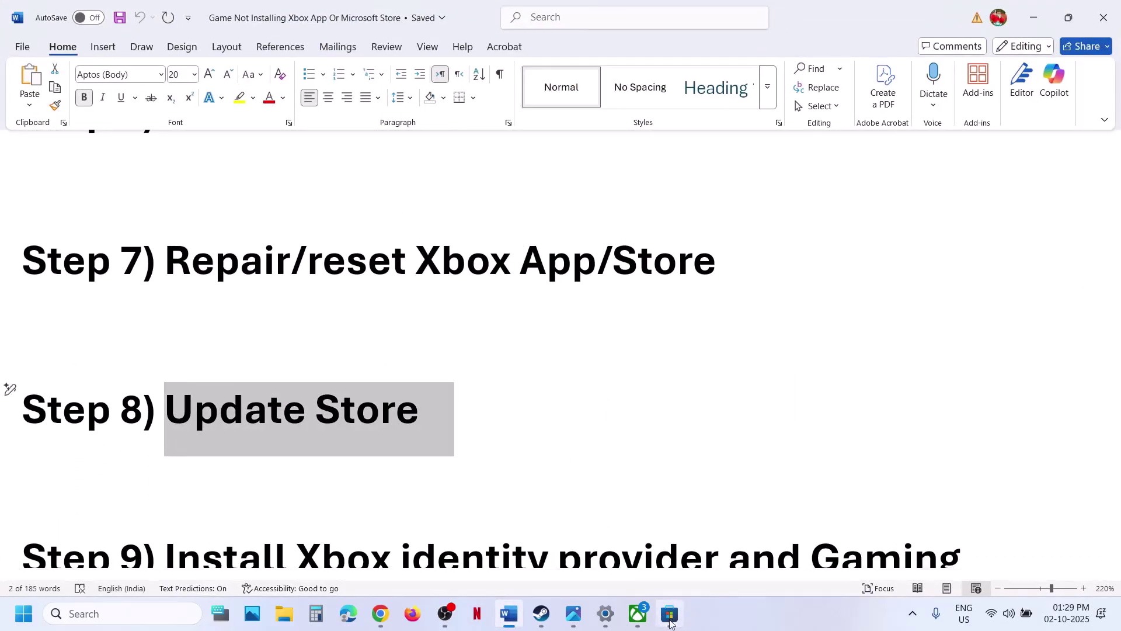
left_click(669, 613)
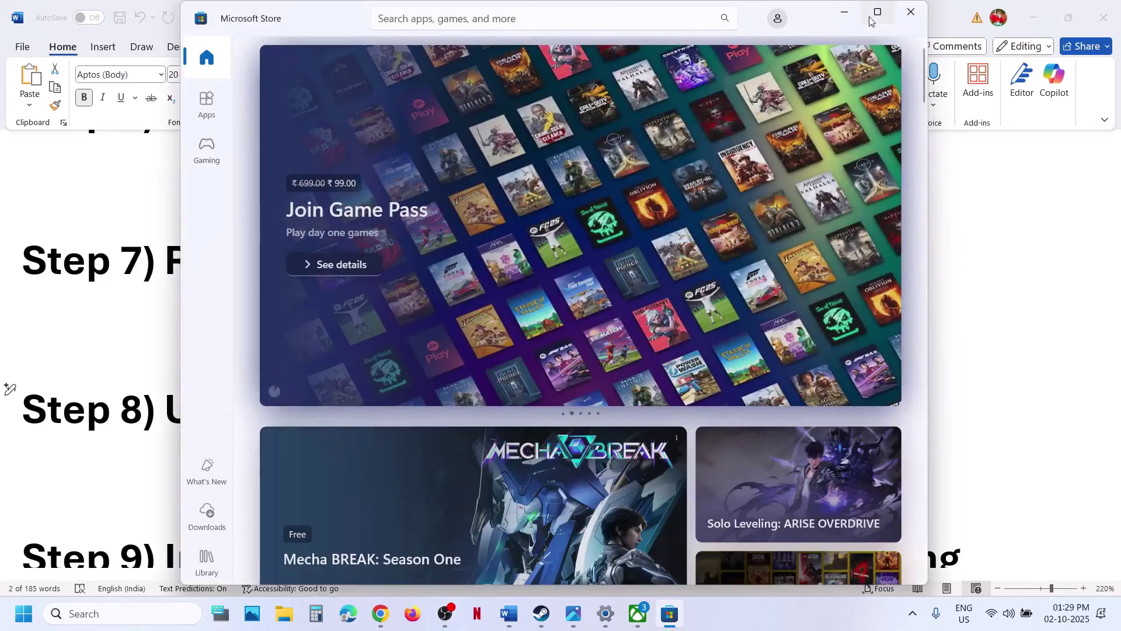
left_click(876, 13)
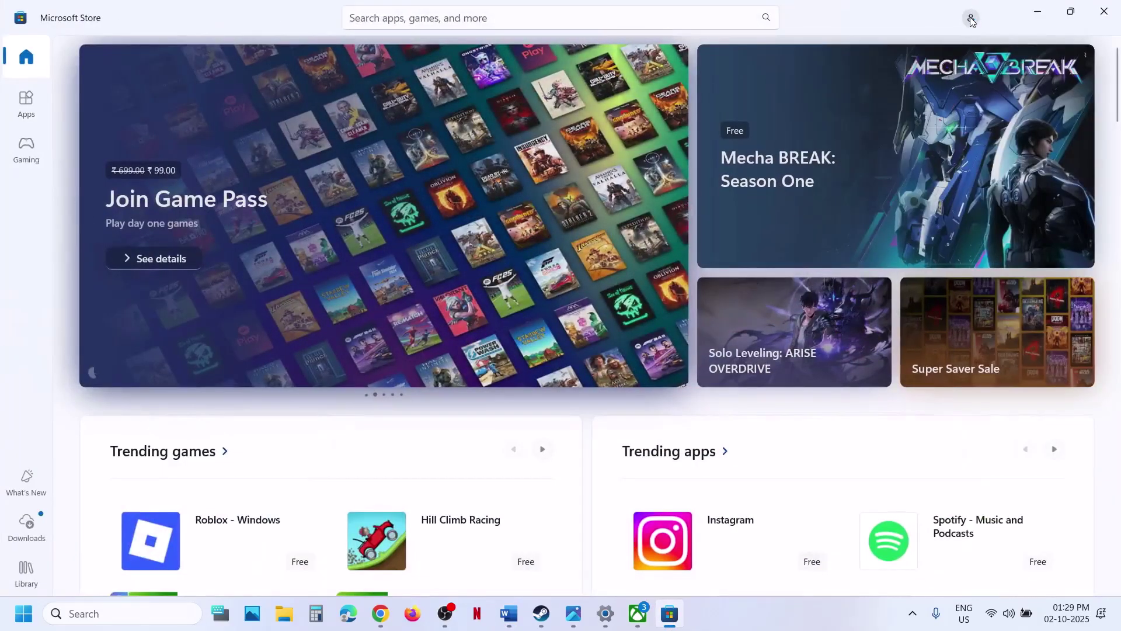
- Sign back into Microsoft Store and check for updates under Updates & downloads
left_click(971, 20)
left_click(847, 56)
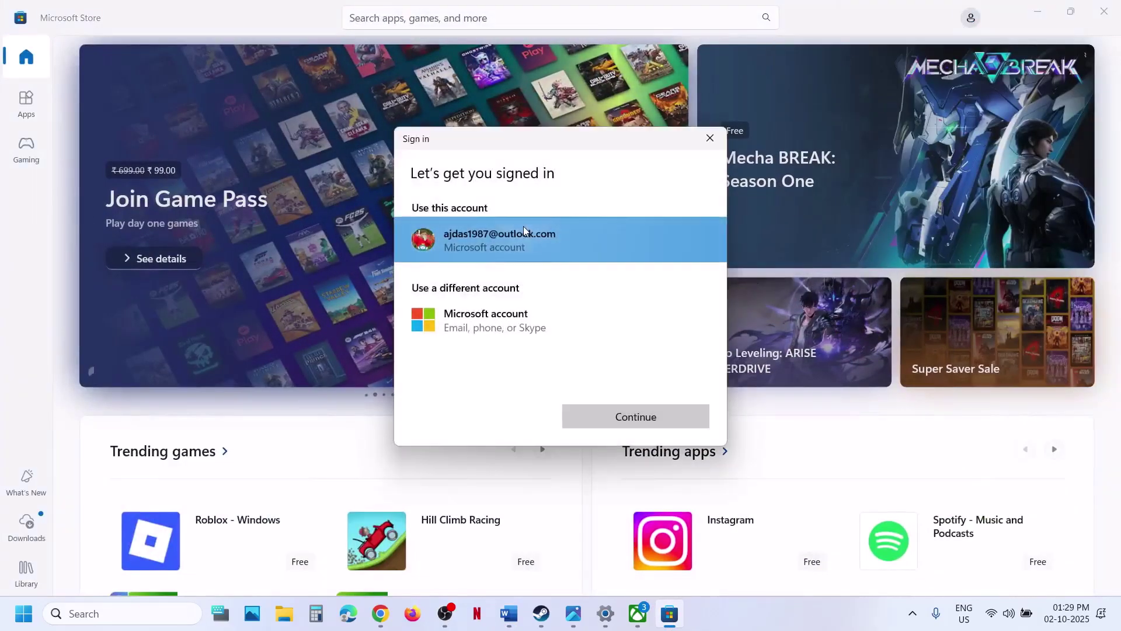
left_click(606, 422)
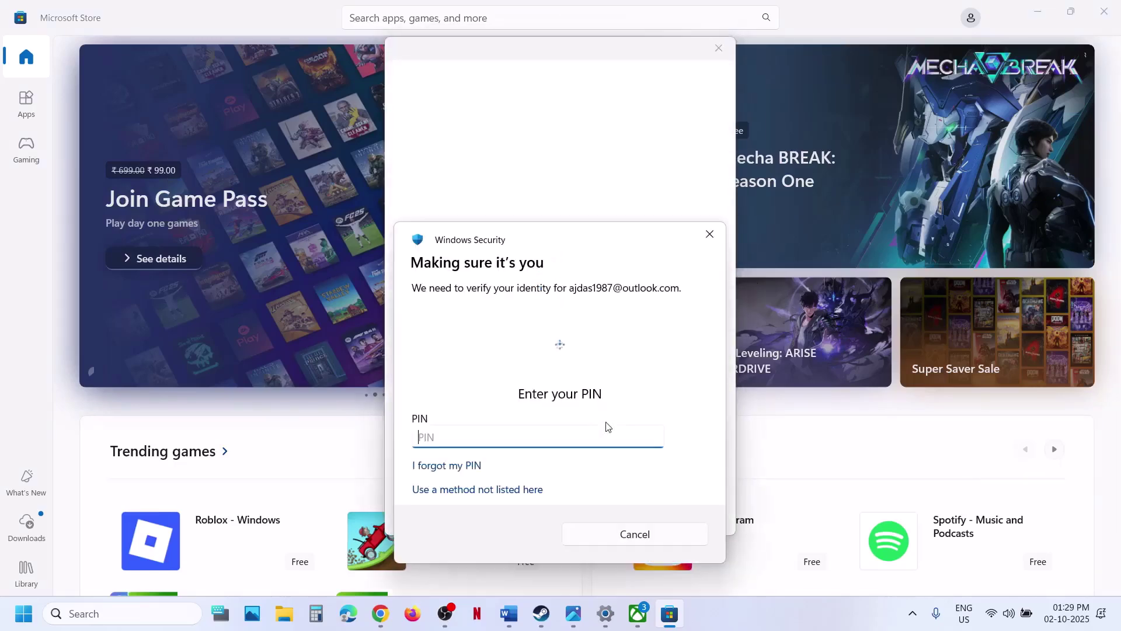
type("1")
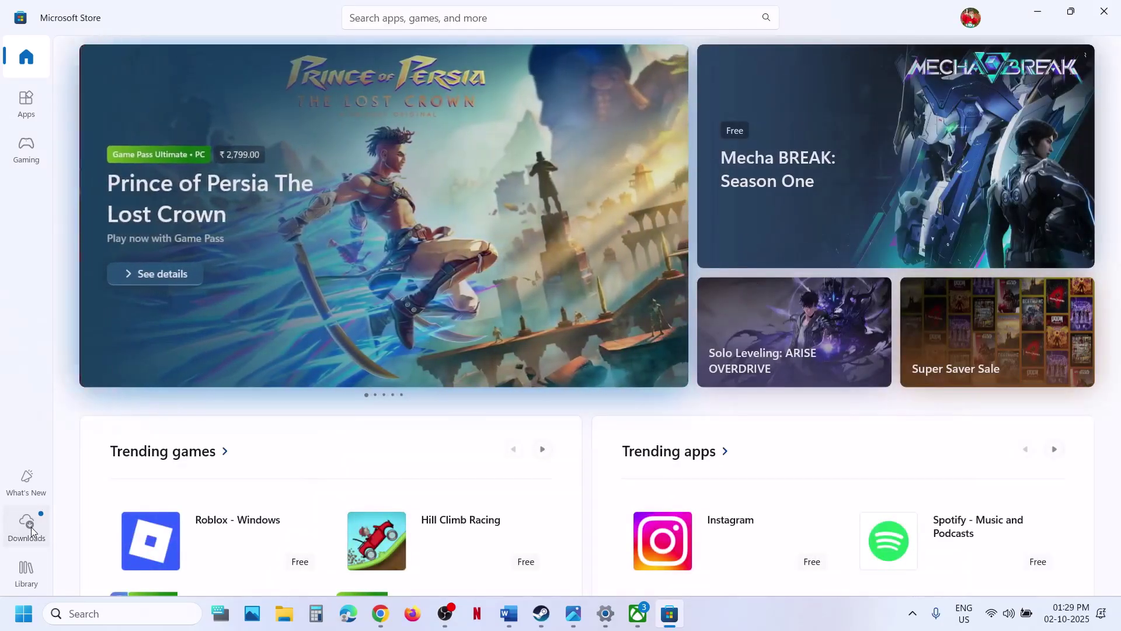
left_click(27, 525)
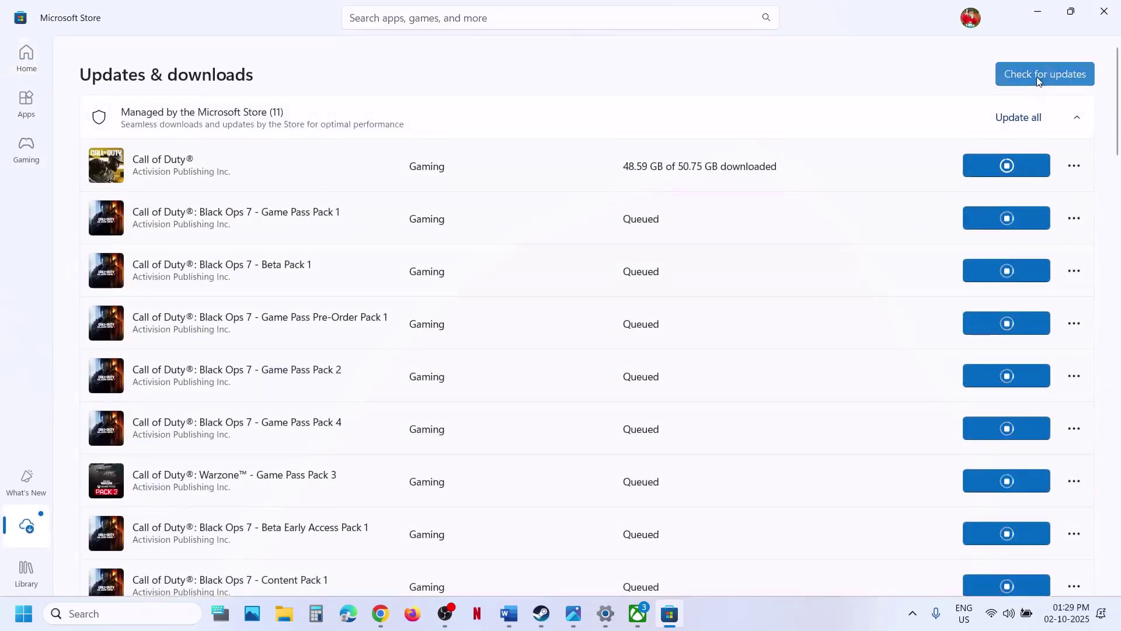
left_click(1038, 81)
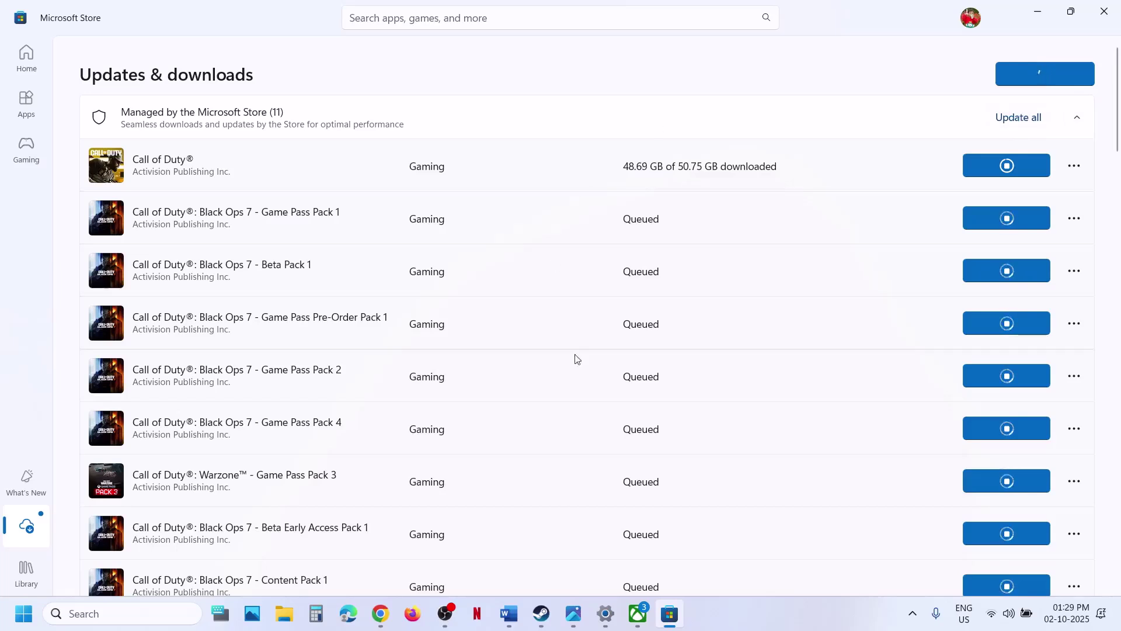
- Select the Xbox Identity Provider link in the Word troubleshooting guide
left_click(509, 614)
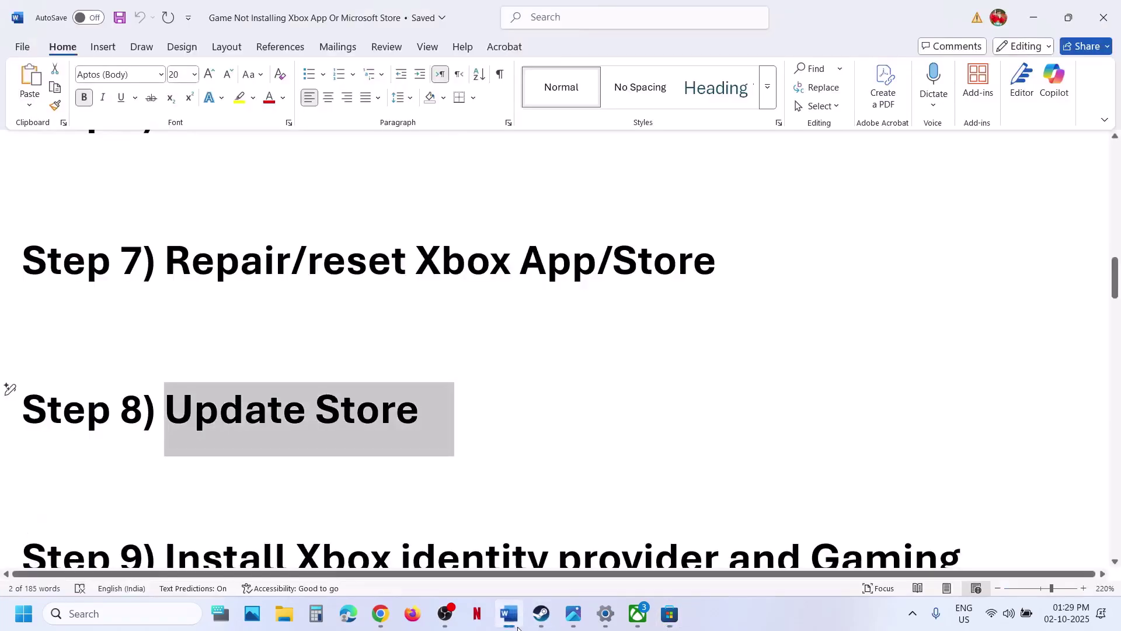
scroll(443, 450, "down", 6)
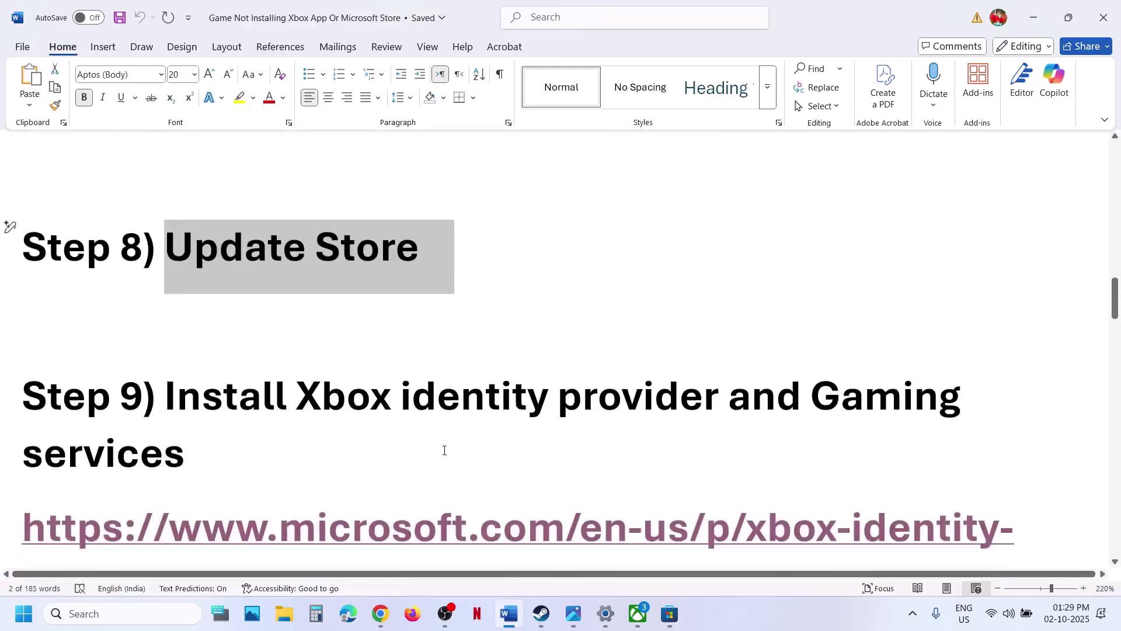
triple_click(731, 455)
key("ctrl+c")
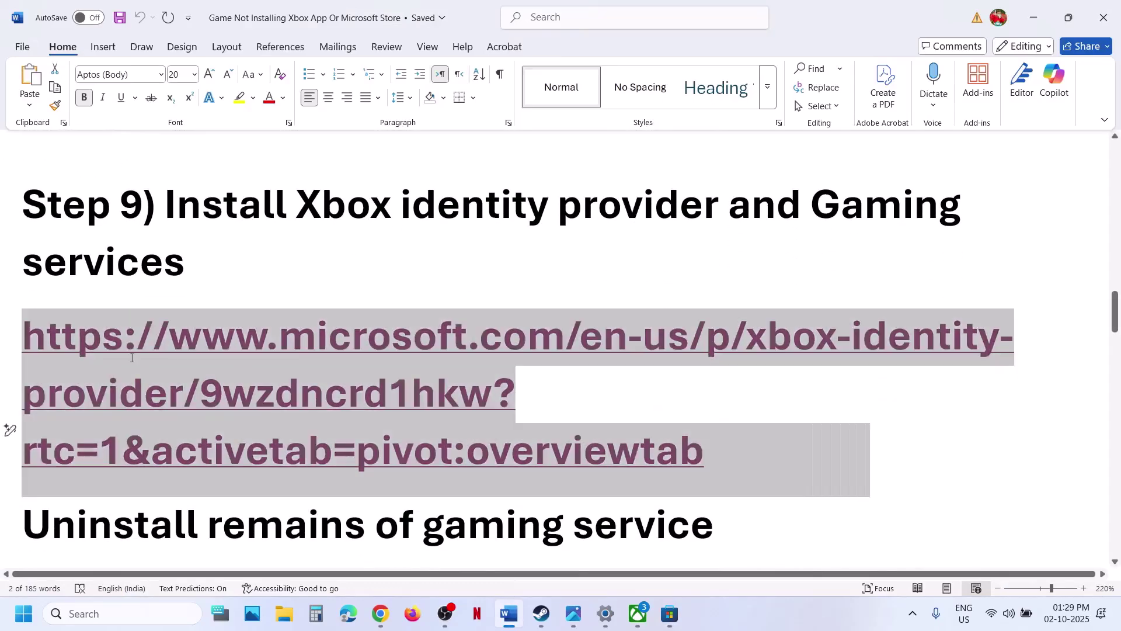
- Load the Identity Provider link in a new Chrome tab, download it, and open Microsoft Store
left_click(380, 612)
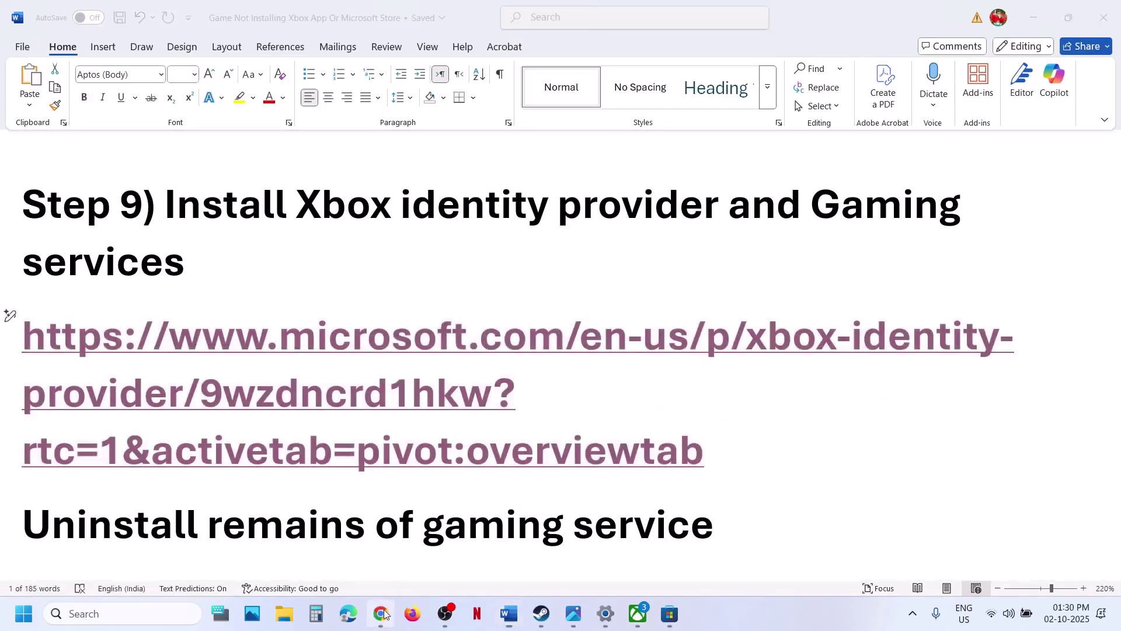
left_click(386, 15)
key("ctrl+v")
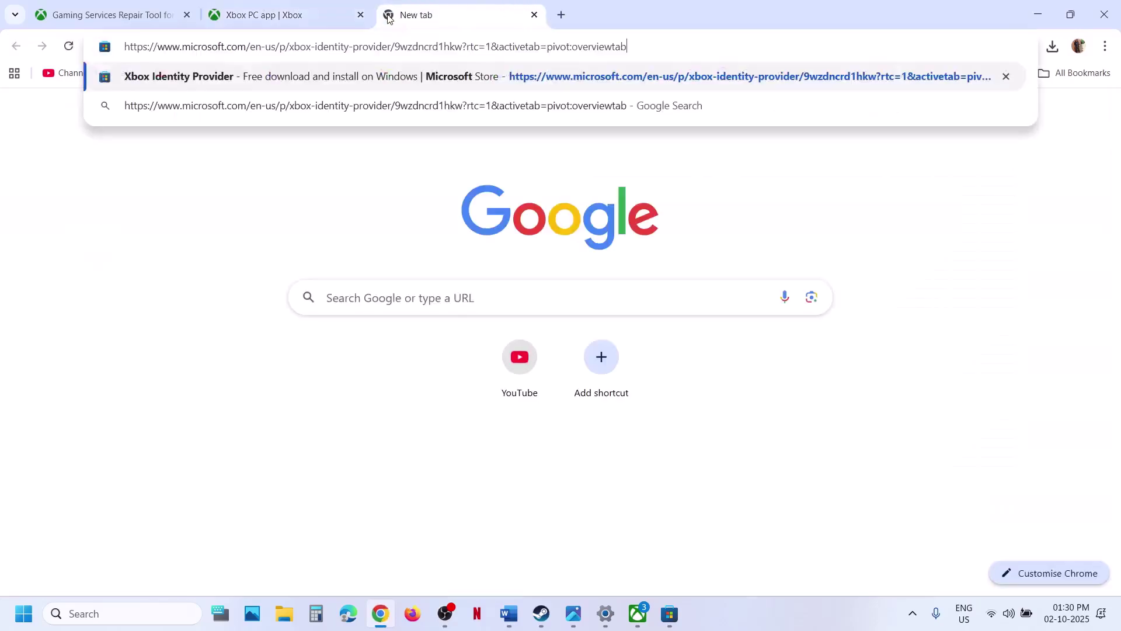
key("Return")
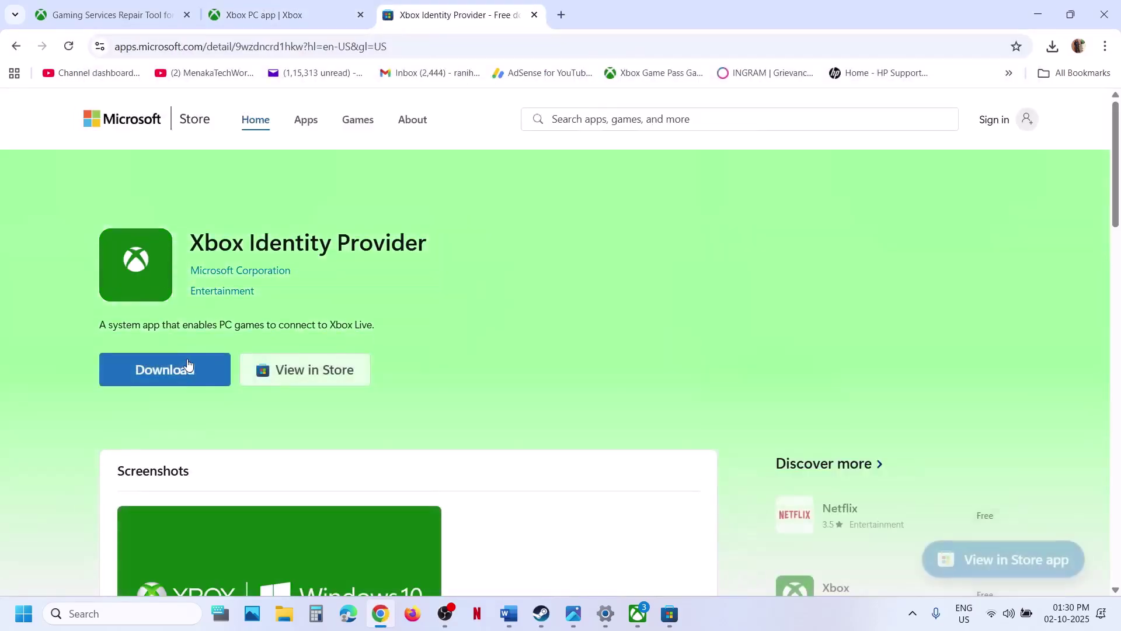
left_click(187, 365)
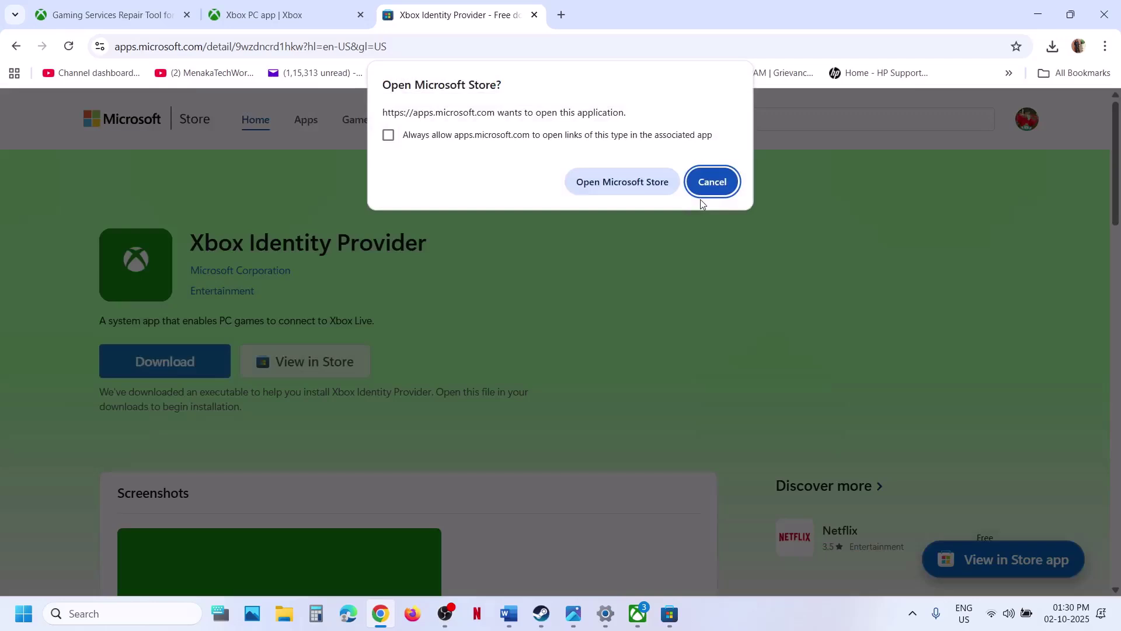
left_click(601, 181)
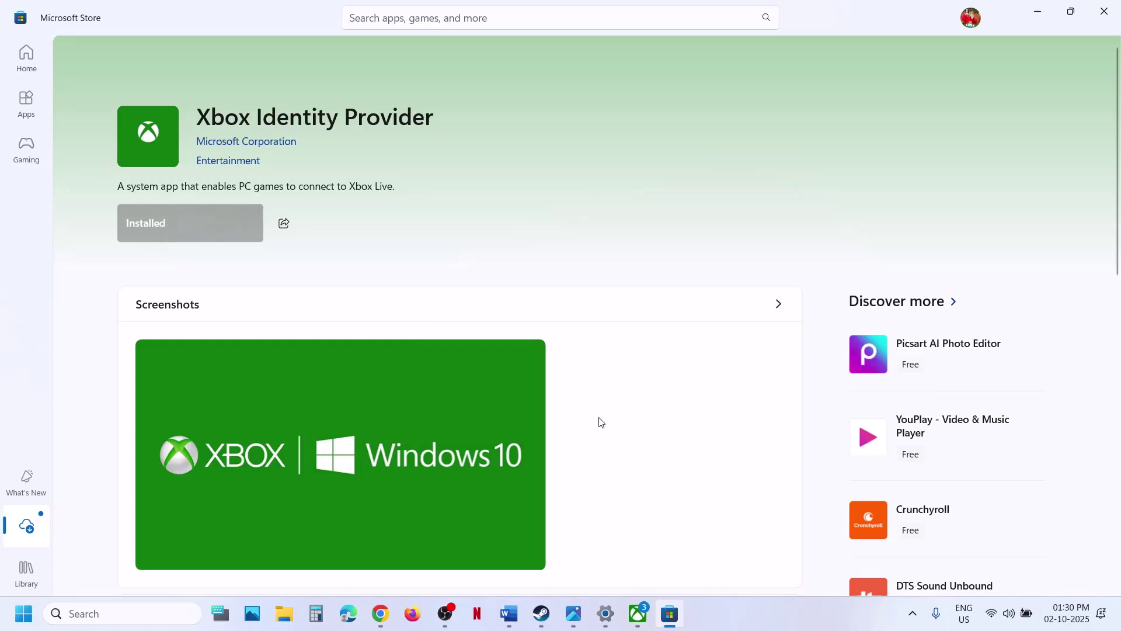
- Copy the get-appxpackage Gaming Services removal command from the Word guide
left_click(509, 613)
scroll(355, 381, "down", 5)
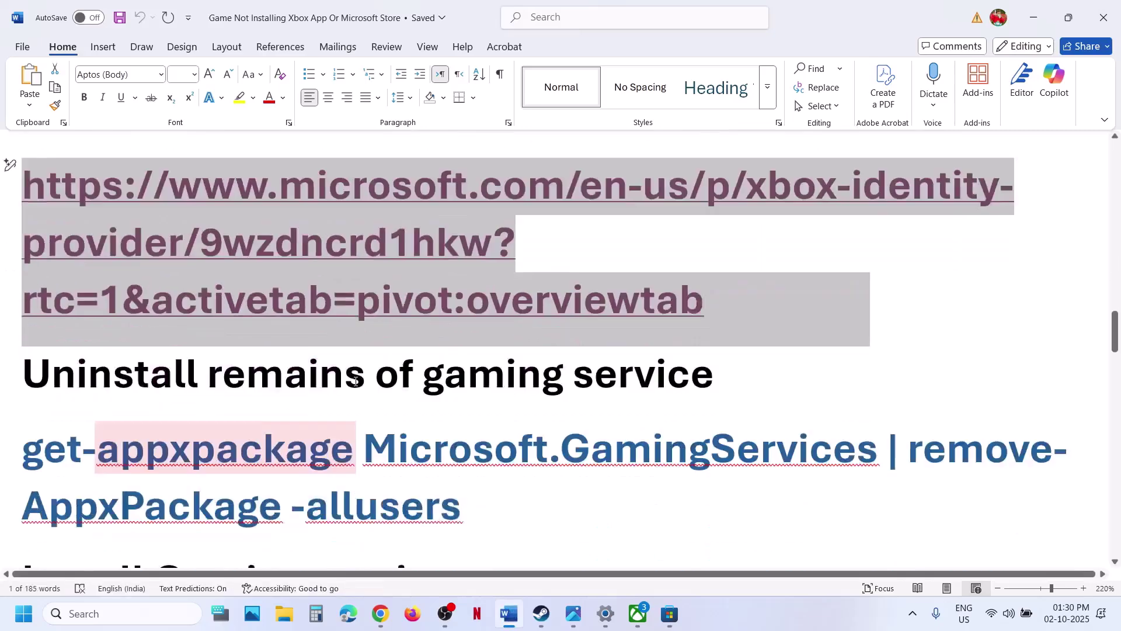
left_click_drag(477, 341, 60, 293)
right_click(60, 293)
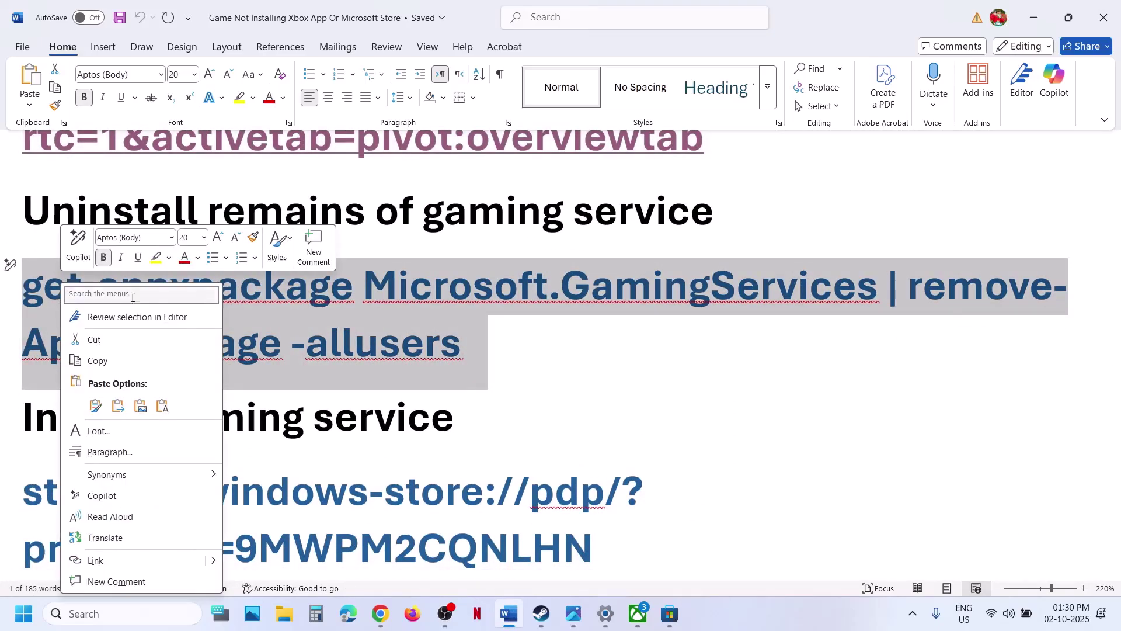
left_click(114, 361)
- Launch Windows PowerShell as administrator and approve the permission prompt
left_click(132, 613)
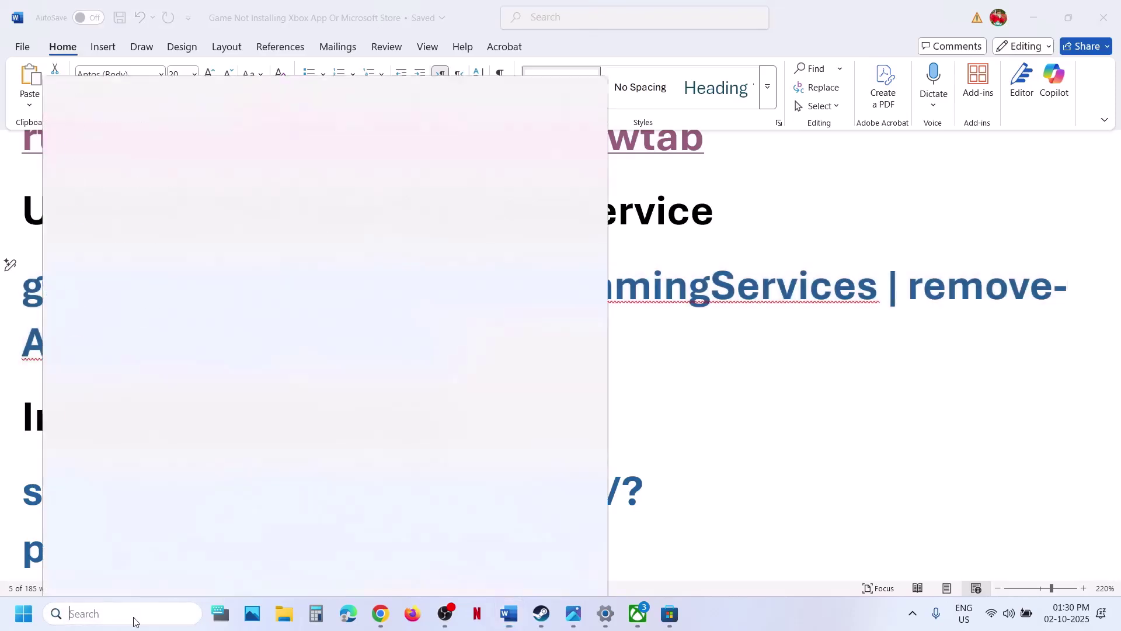
type("powershell")
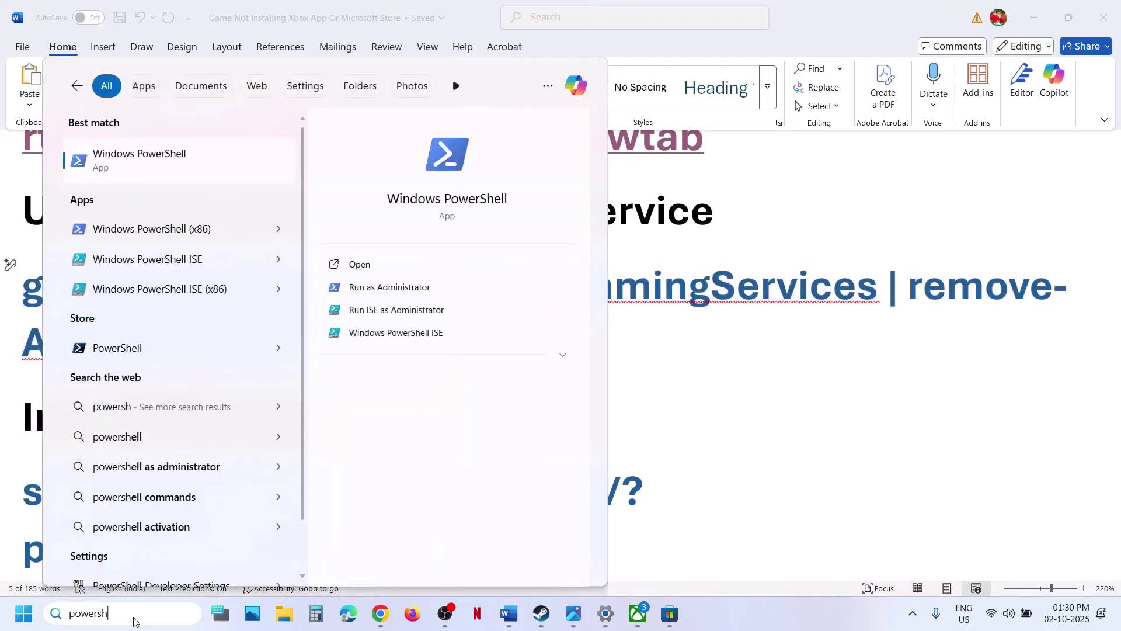
right_click(193, 179)
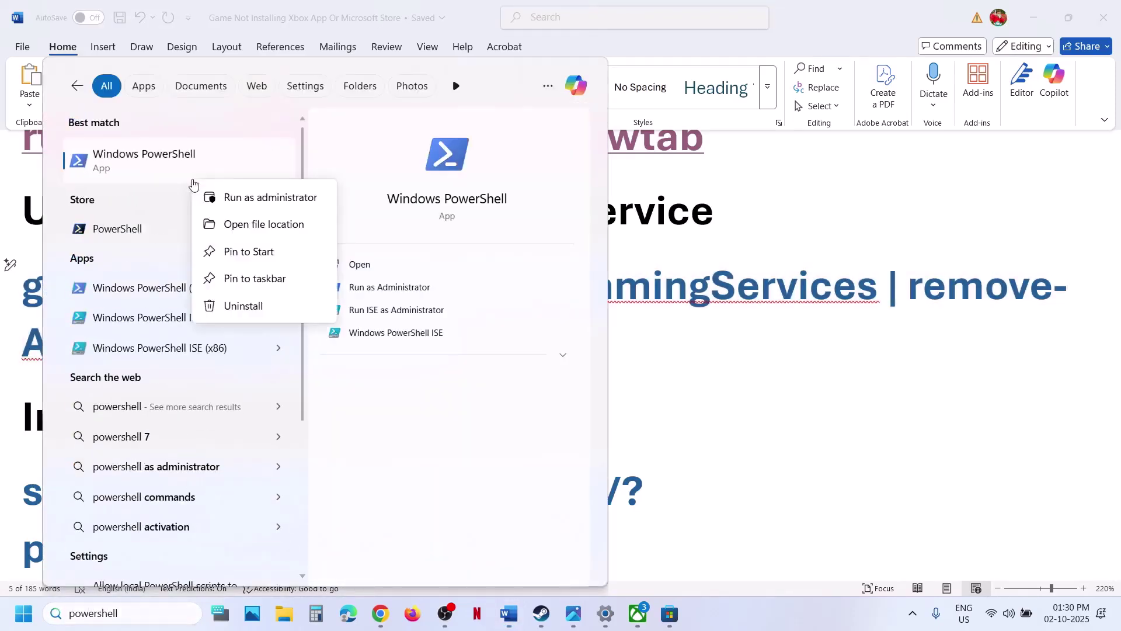
left_click(282, 199)
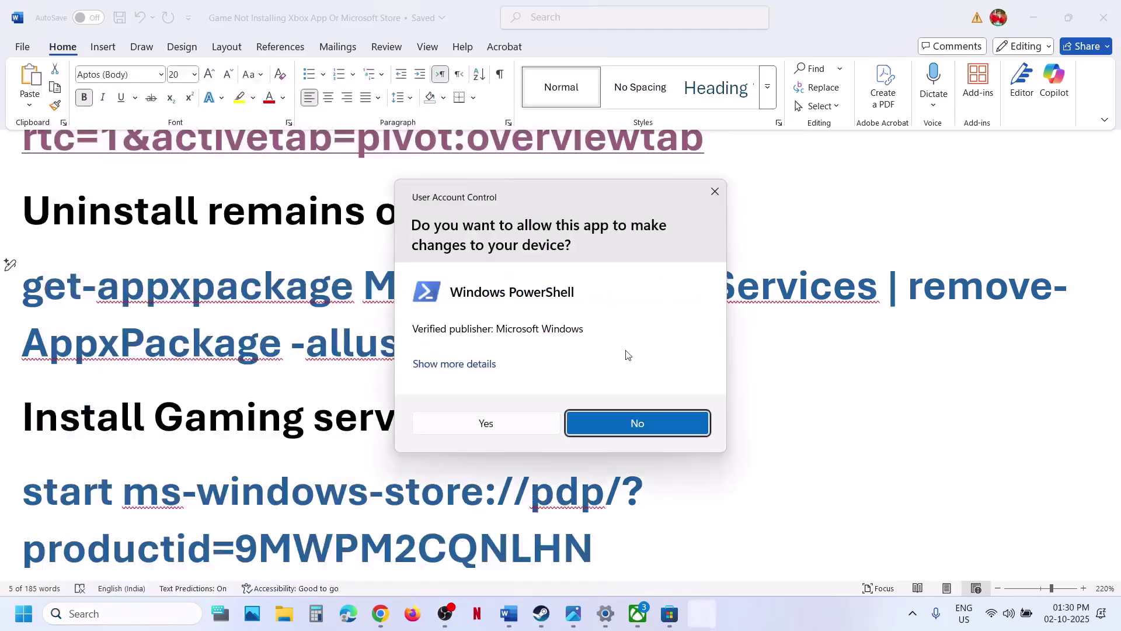
left_click(505, 422)
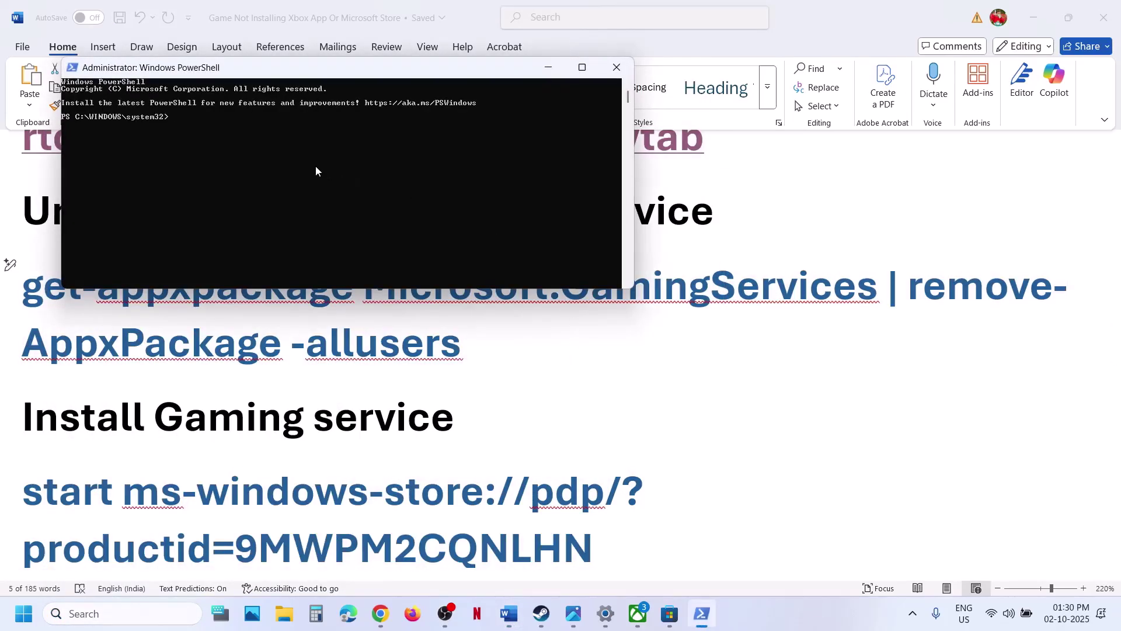
- Paste and run the Gaming Services removal command in PowerShell twice
left_click(315, 170)
right_click(316, 171)
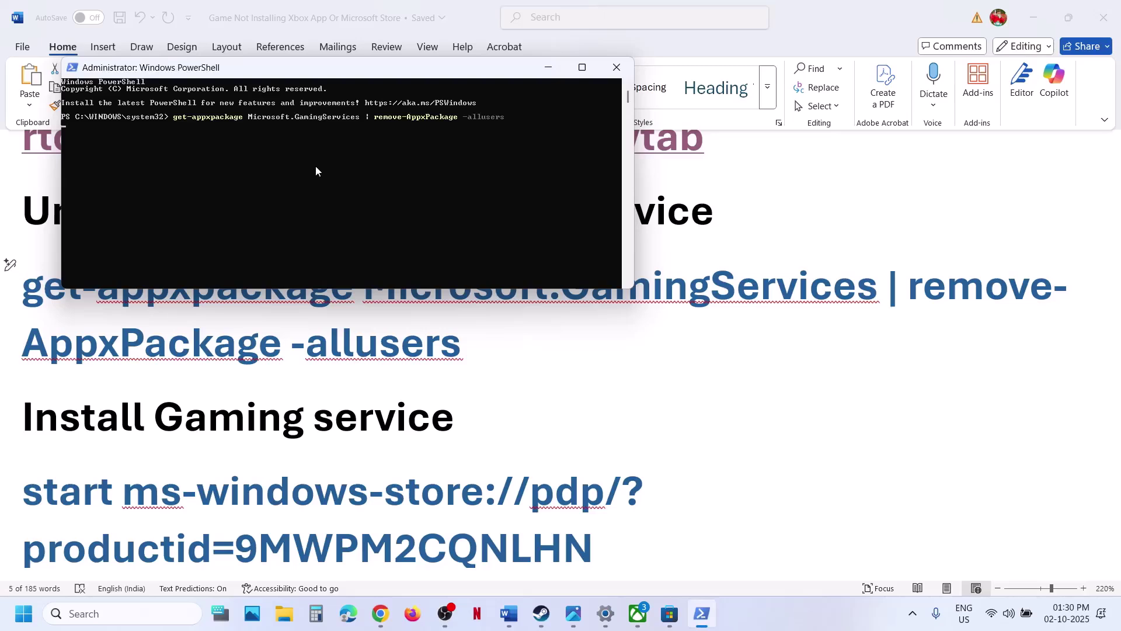
key("Return")
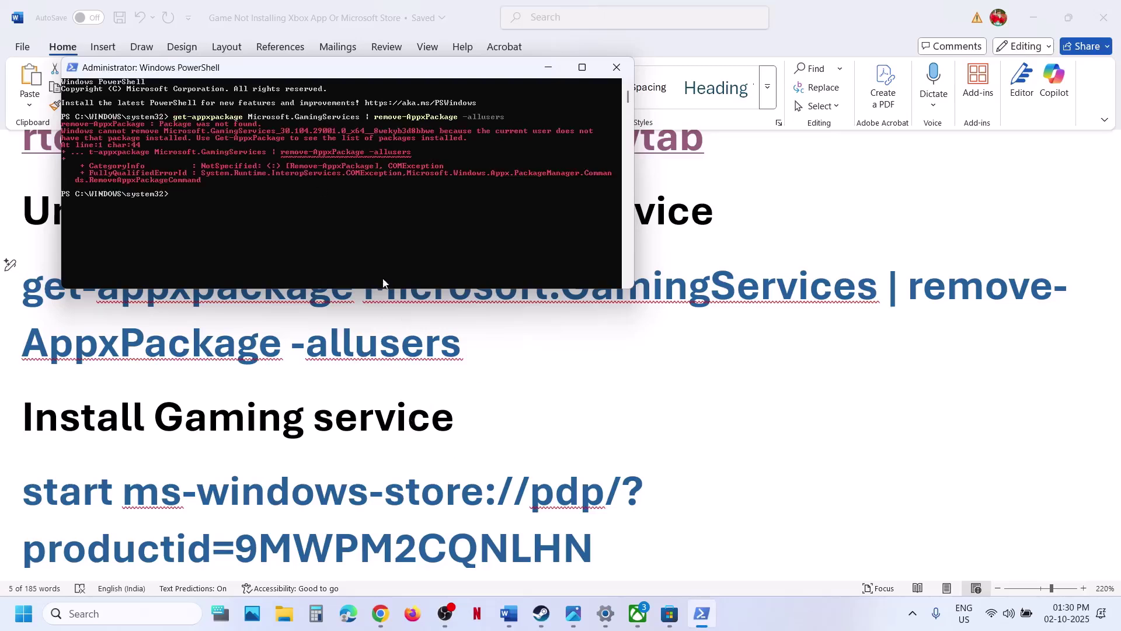
key("alt+Tab")
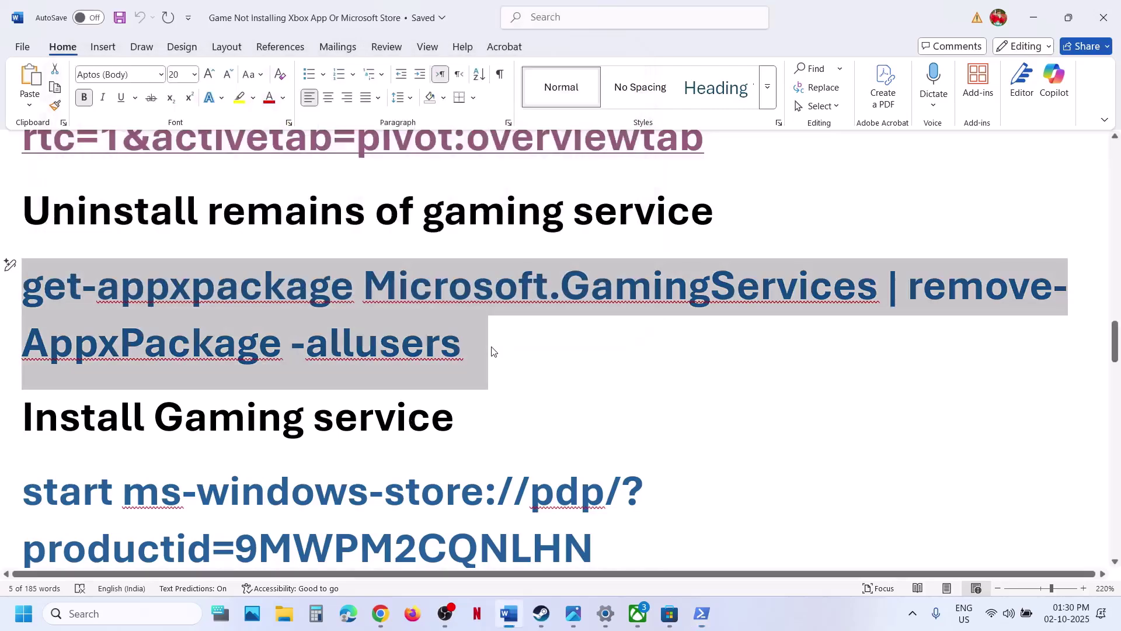
key("alt+Tab")
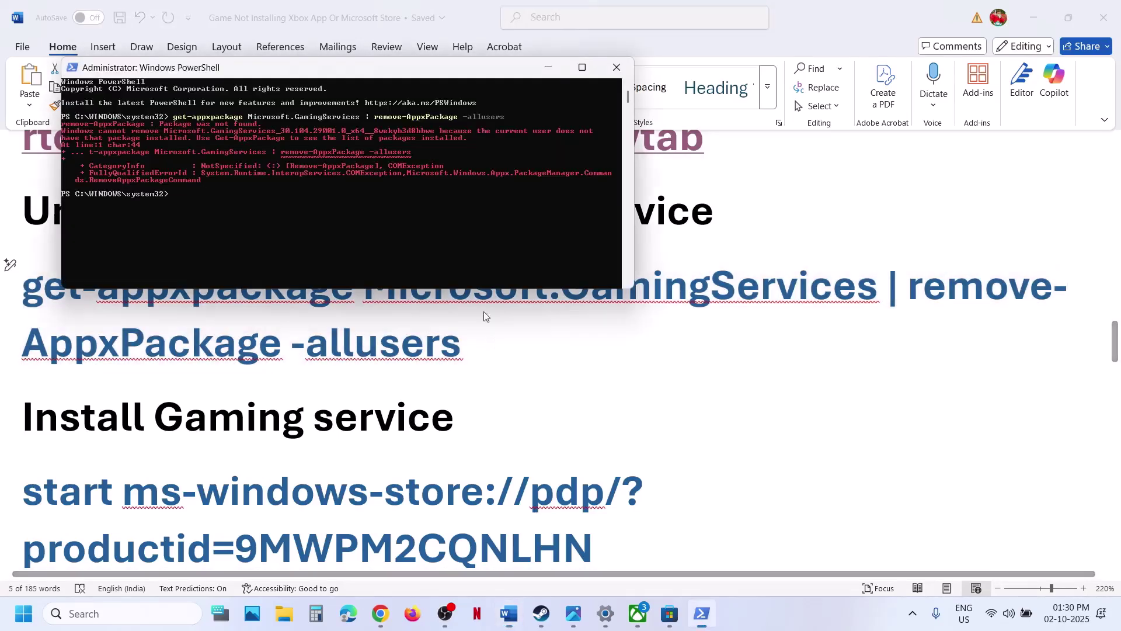
right_click(410, 209)
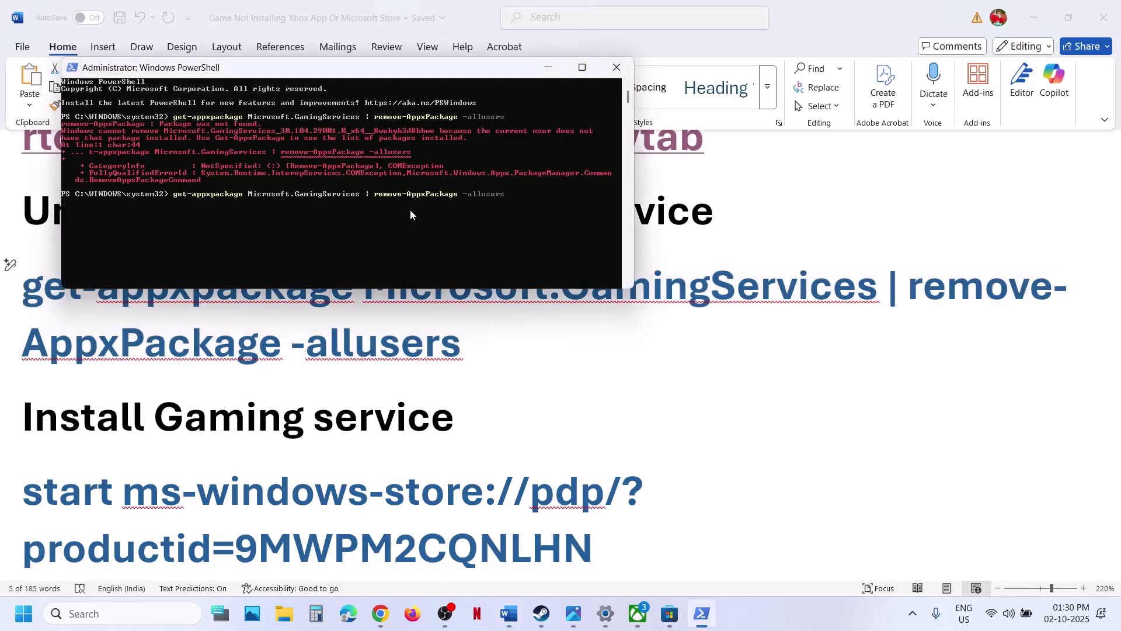
key("alt+Tab")
- Copy the start ms-windows-store command from the guide and paste it into PowerShell
scroll(496, 428, "down", 3)
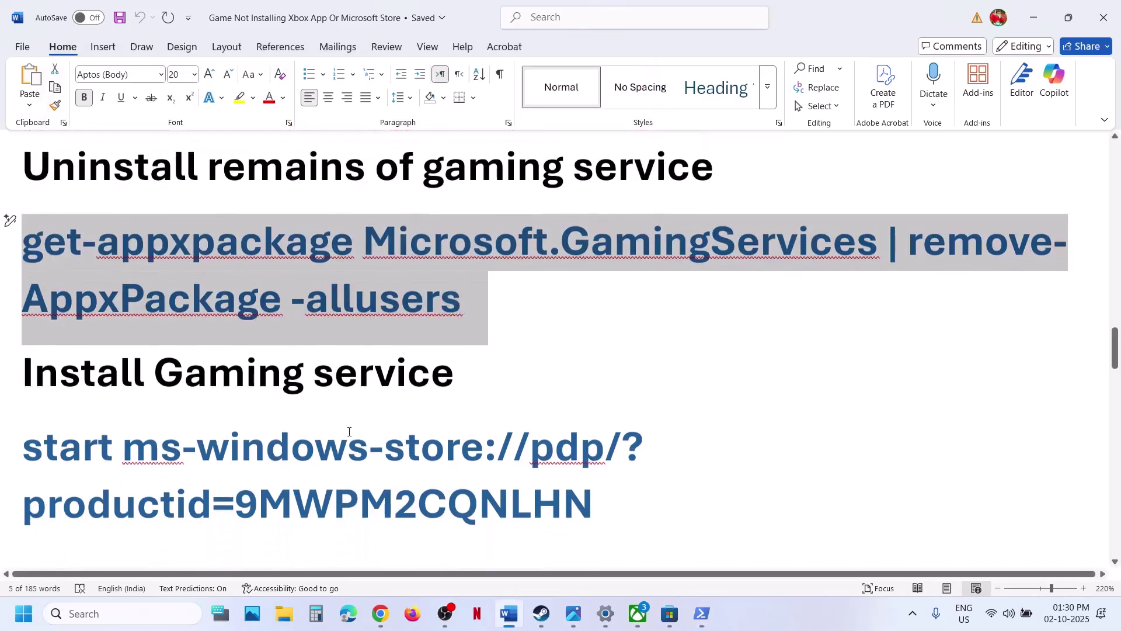
left_click_drag(612, 449, 10, 398)
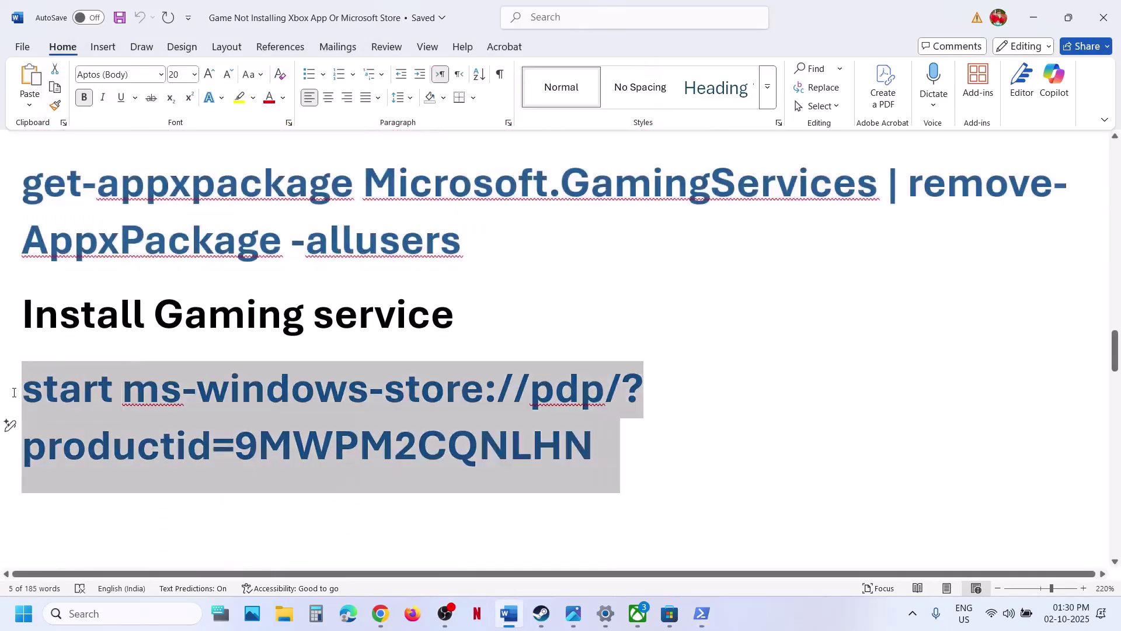
key("alt+Tab")
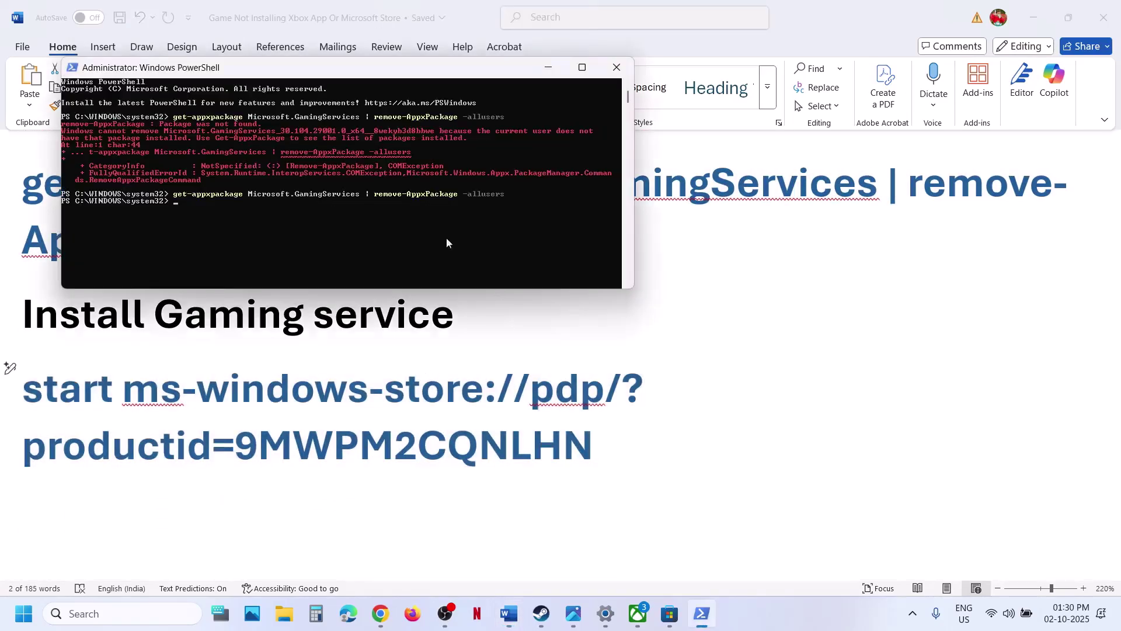
right_click(353, 207)
- Open Gaming Services in Microsoft Store and install it, approving the permission prompt
key("Return")
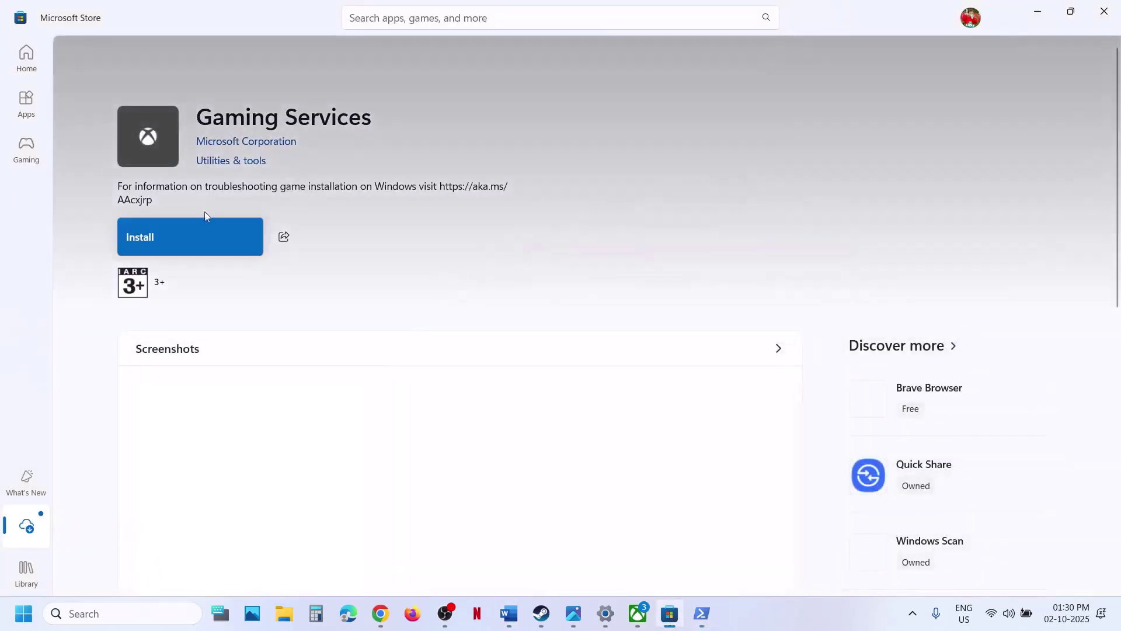
left_click(185, 233)
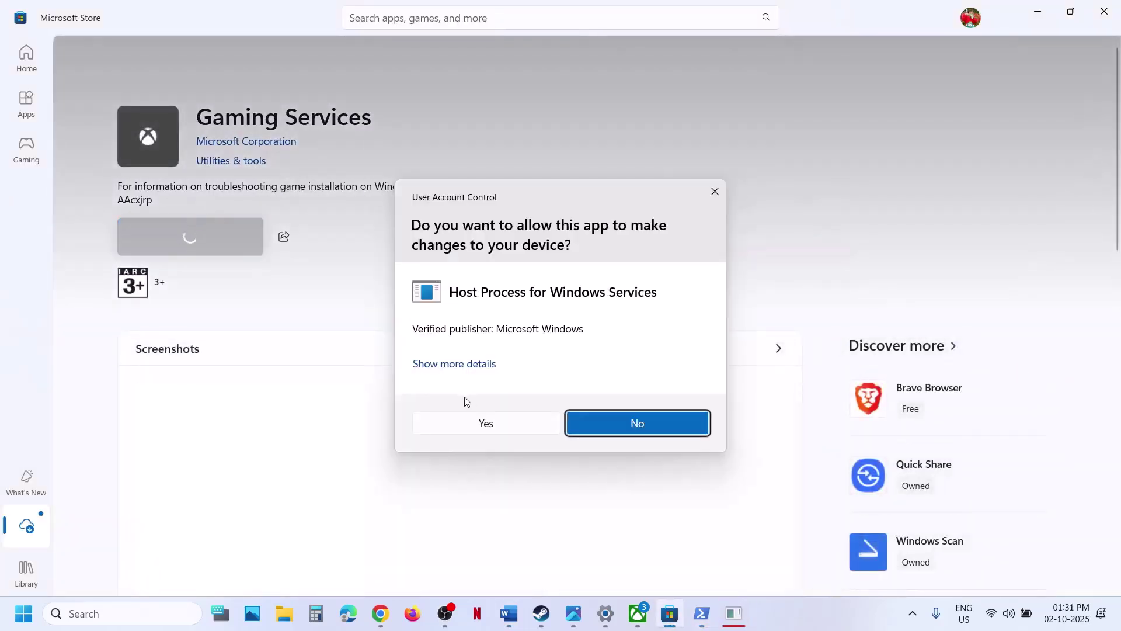
left_click(450, 425)
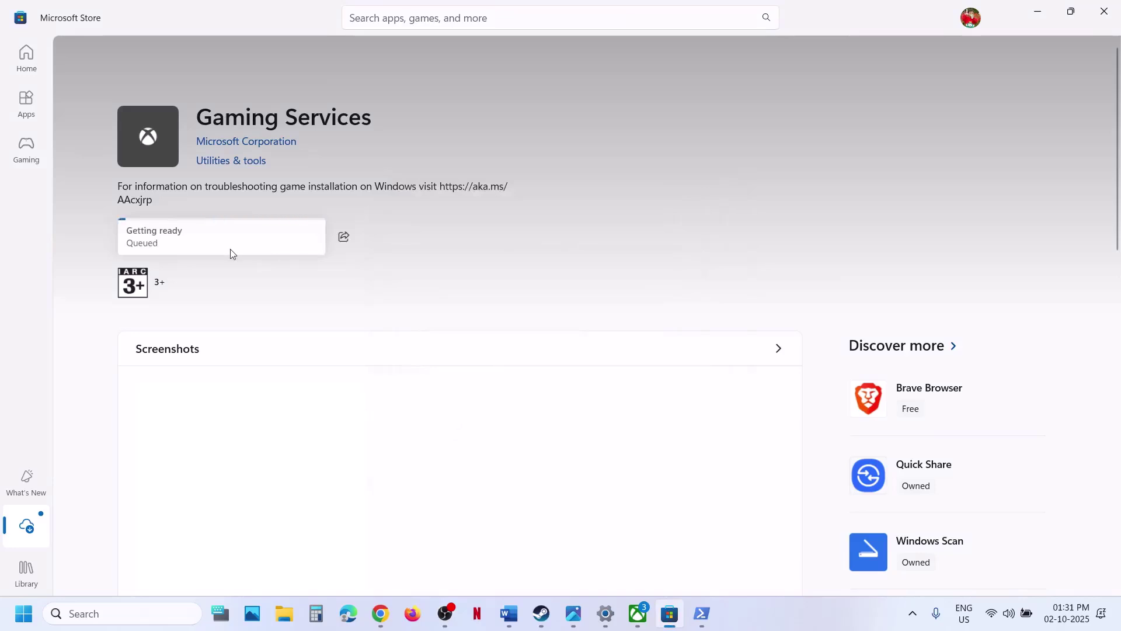